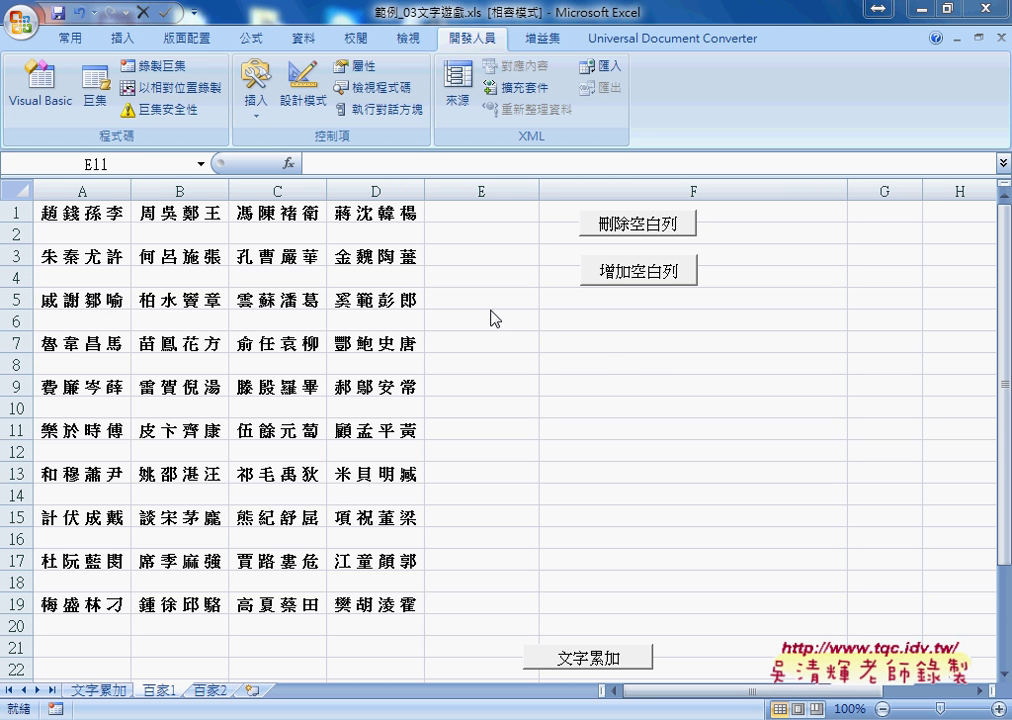
# Step: From cell E11, run the 刪除空白列 macro so the names pack into rows 1–10
pyautogui.click(630, 230)
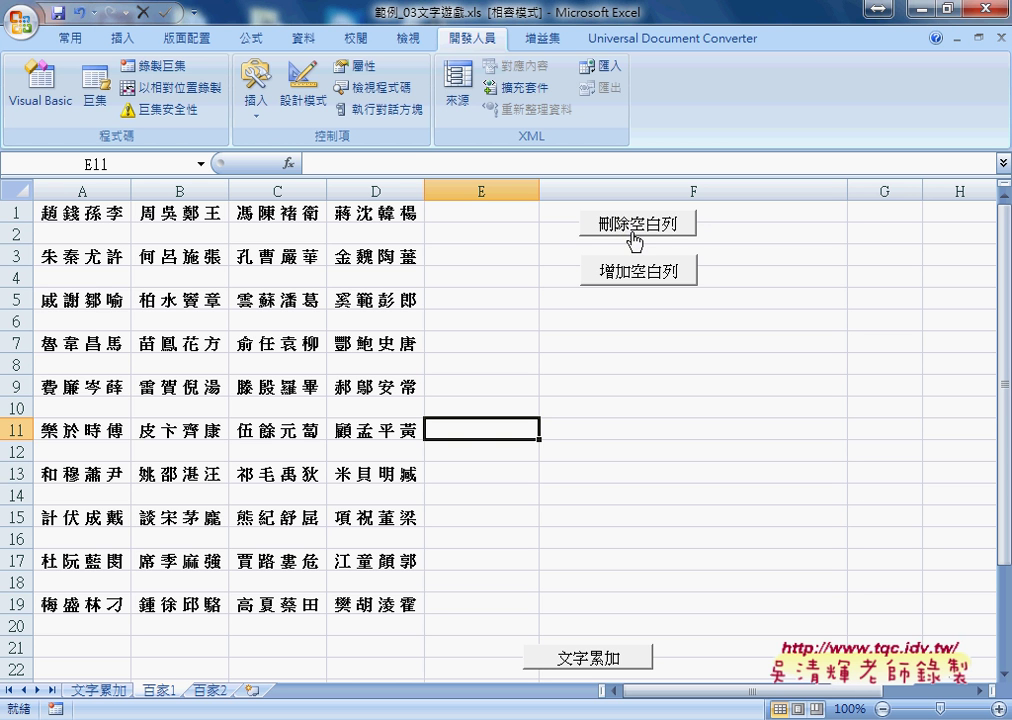
pyautogui.click(632, 232)
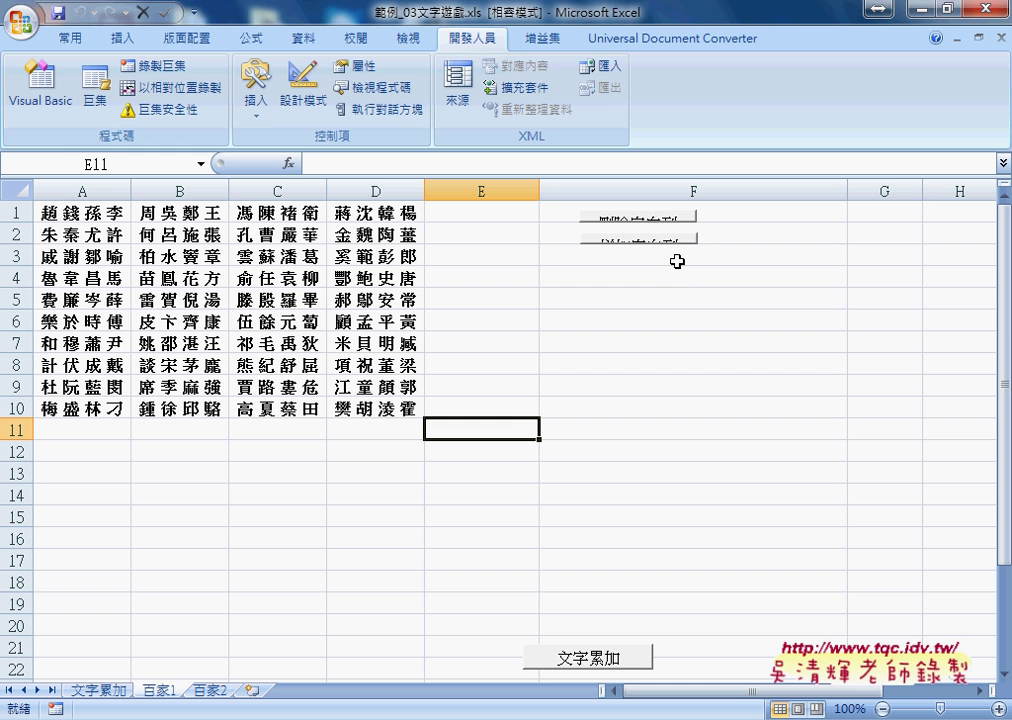
# Step: Stretch both flattened macro buttons to full height, then run 增加空白列 to spread names over rows 1–19
pyautogui.rightClick(630, 242)
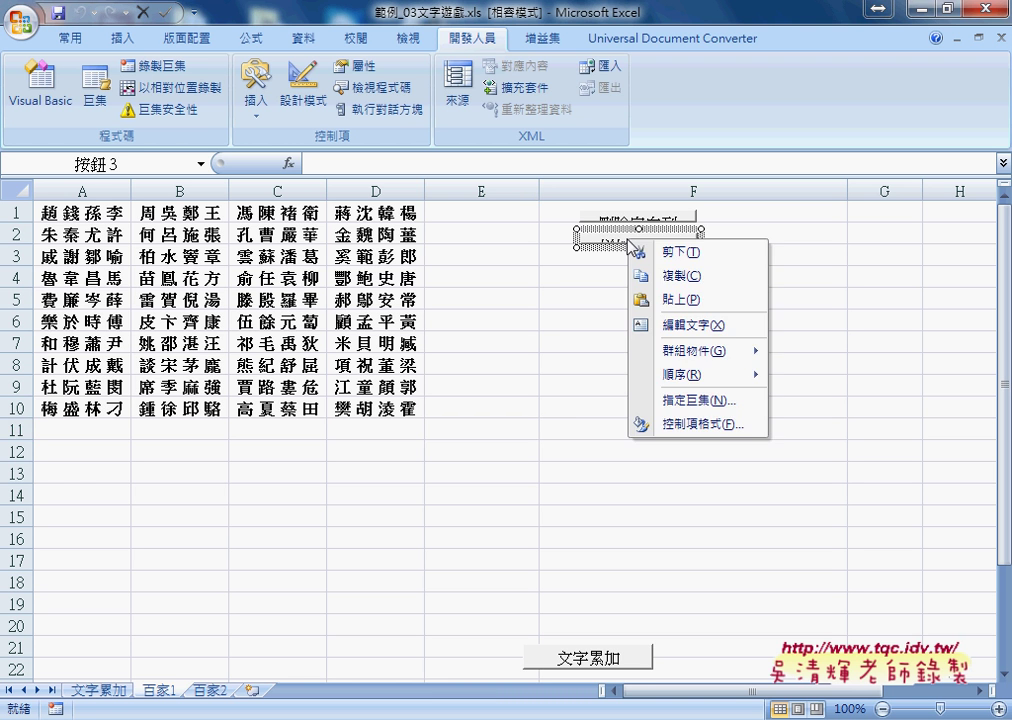
pyautogui.click(615, 245)
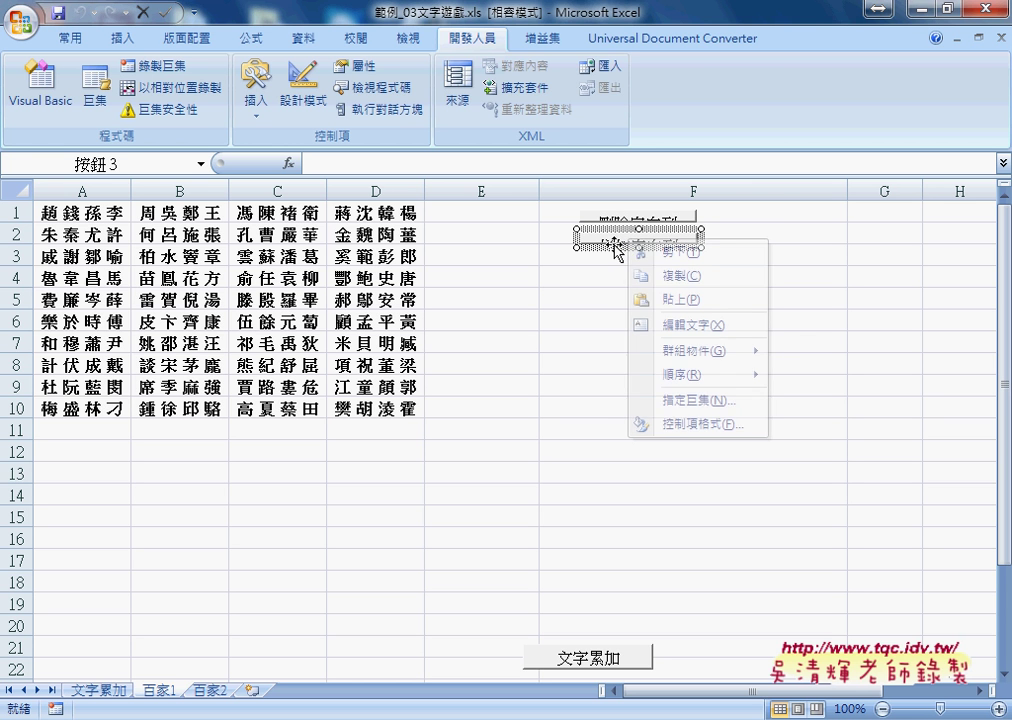
pyautogui.moveTo(640, 251)
pyautogui.mouseDown()
pyautogui.moveTo(642, 265)
pyautogui.moveTo(653, 264)
pyautogui.mouseUp()
pyautogui.rightClick(652, 220)
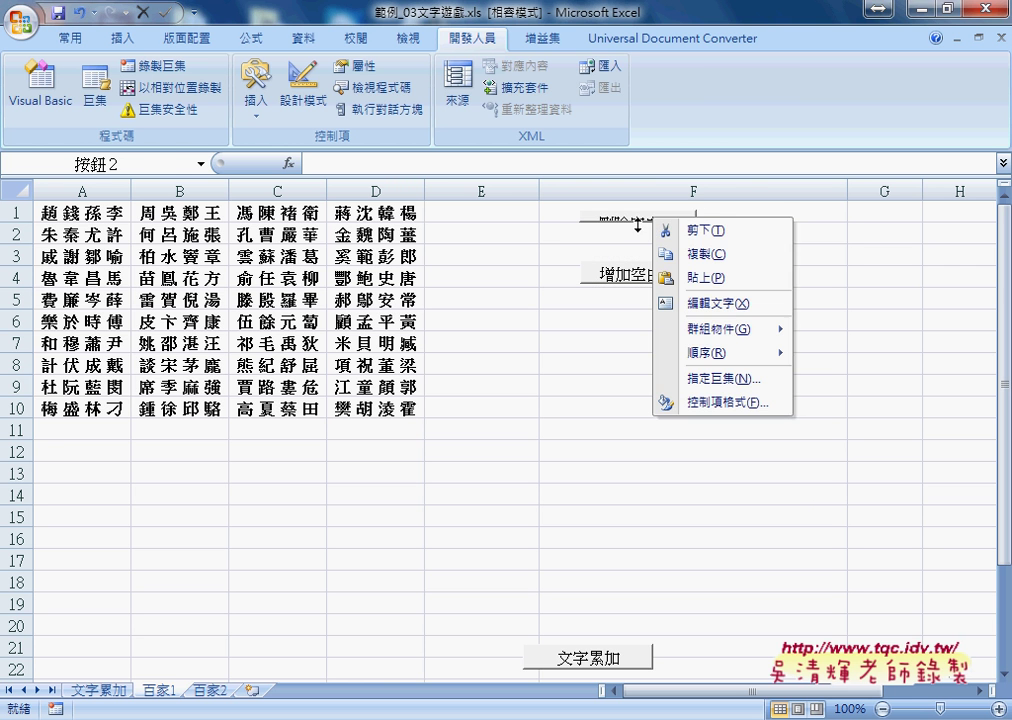
pyautogui.press('Escape')
pyautogui.moveTo(638, 226); pyautogui.dragTo(640, 243)
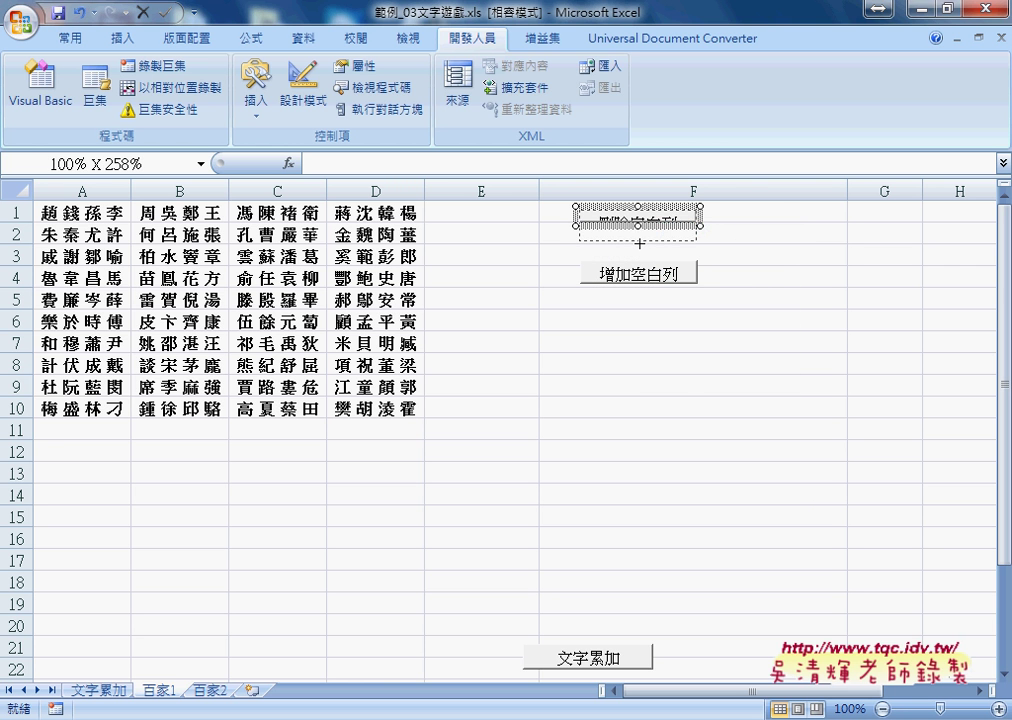
pyautogui.click(692, 389)
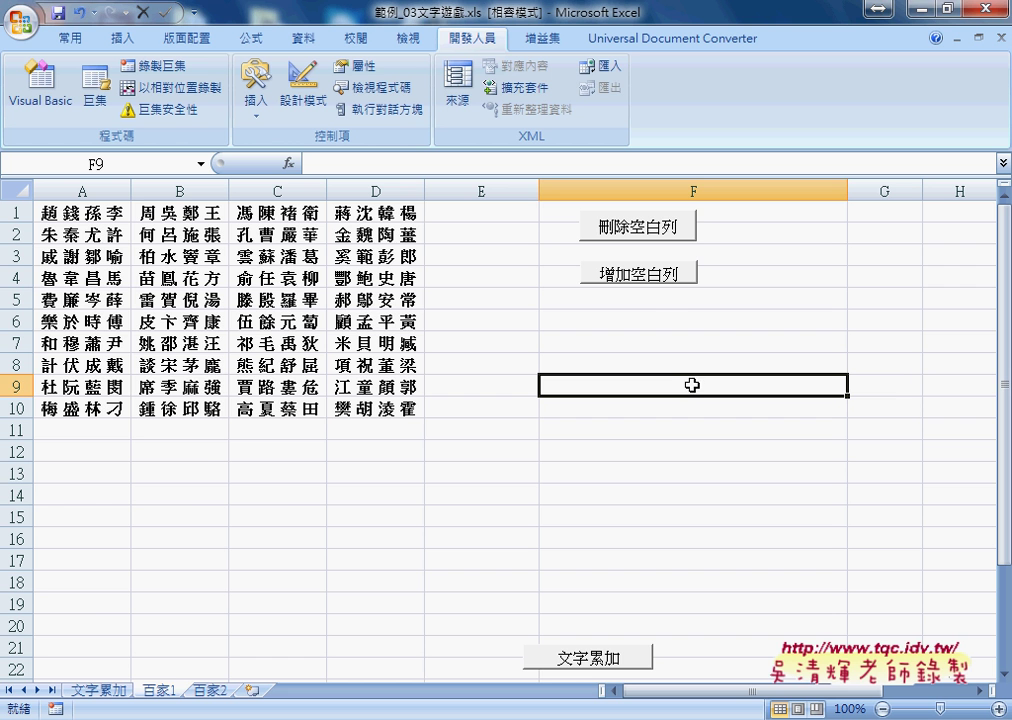
pyautogui.click(650, 281)
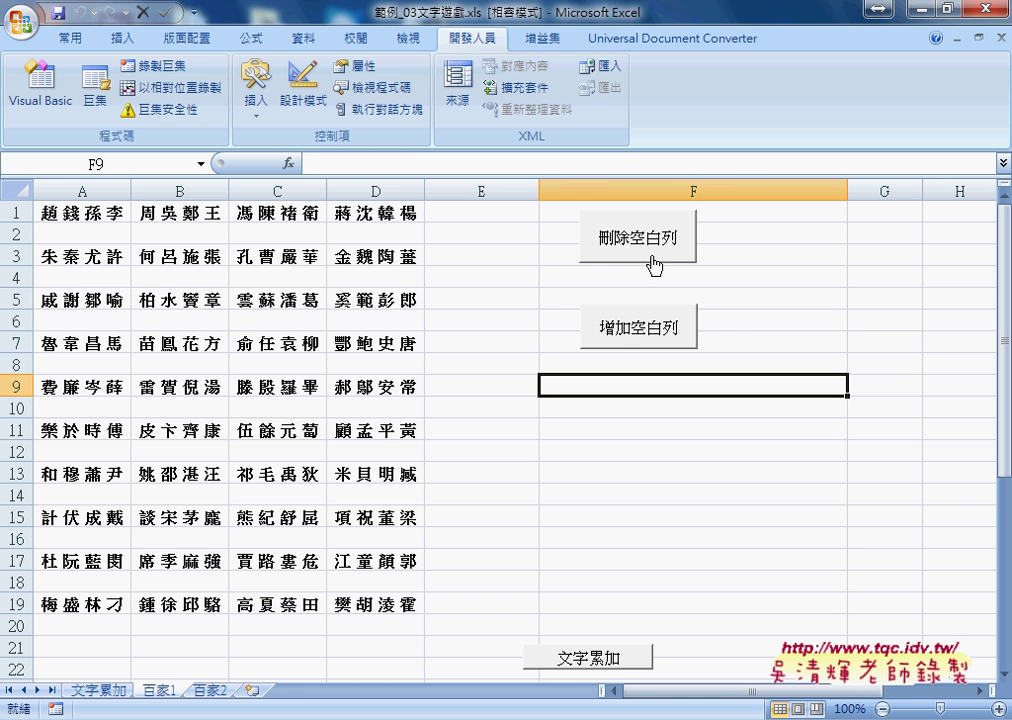
# Step: Alternate the 刪除空白列 and 增加空白列 macros five times, ending with 刪除空白列
pyautogui.click(654, 265)
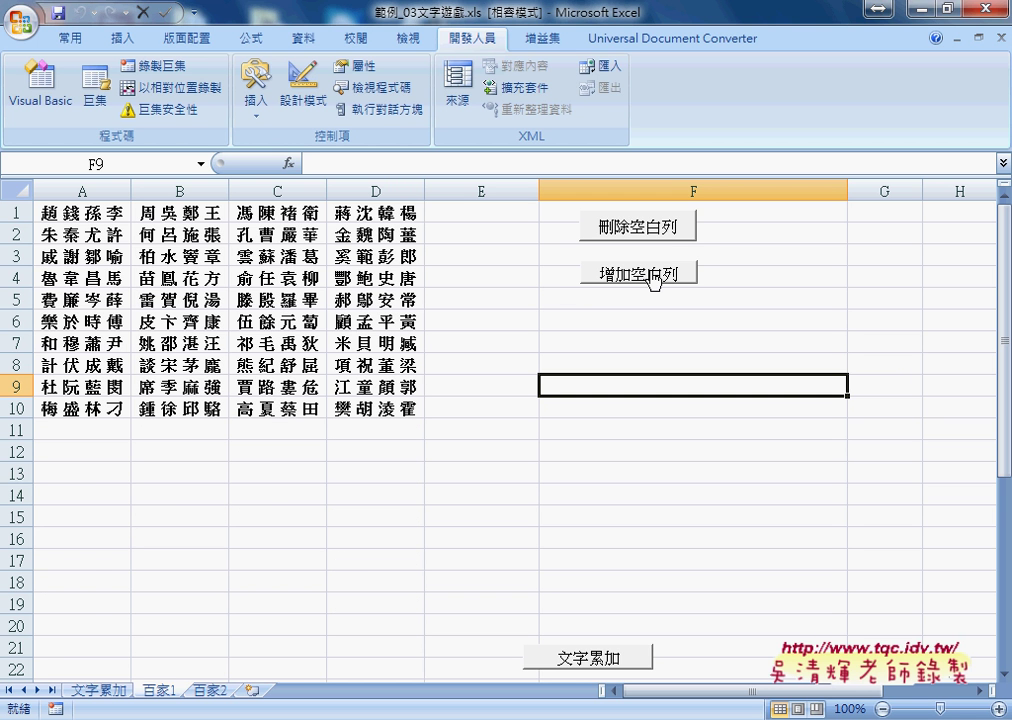
pyautogui.click(653, 281)
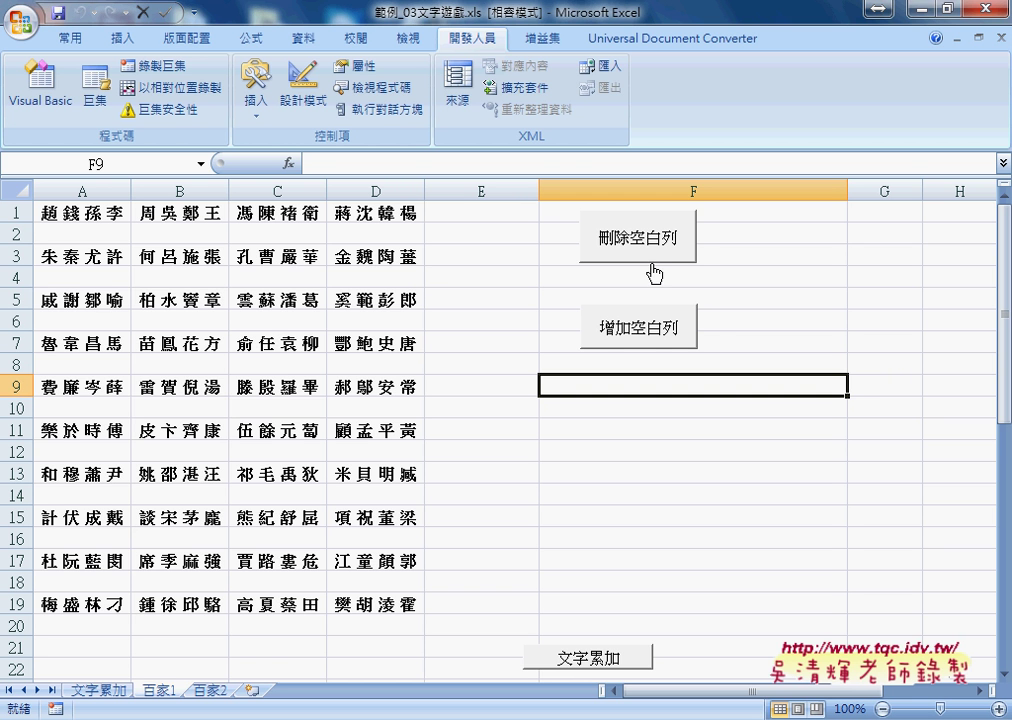
pyautogui.click(655, 261)
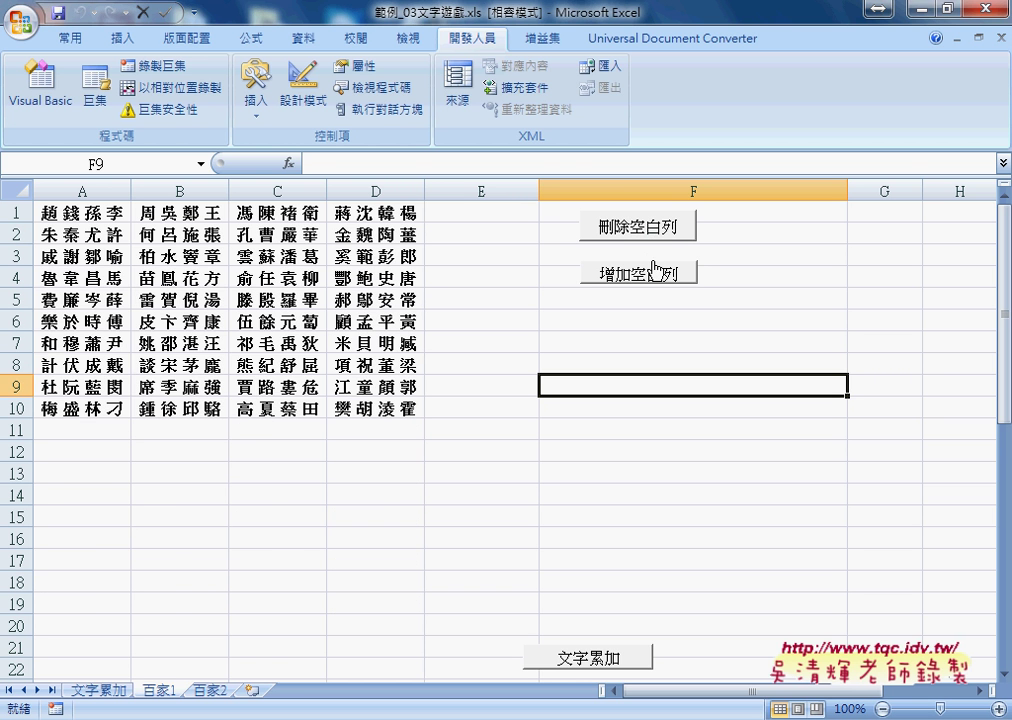
pyautogui.click(651, 274)
pyautogui.click(650, 252)
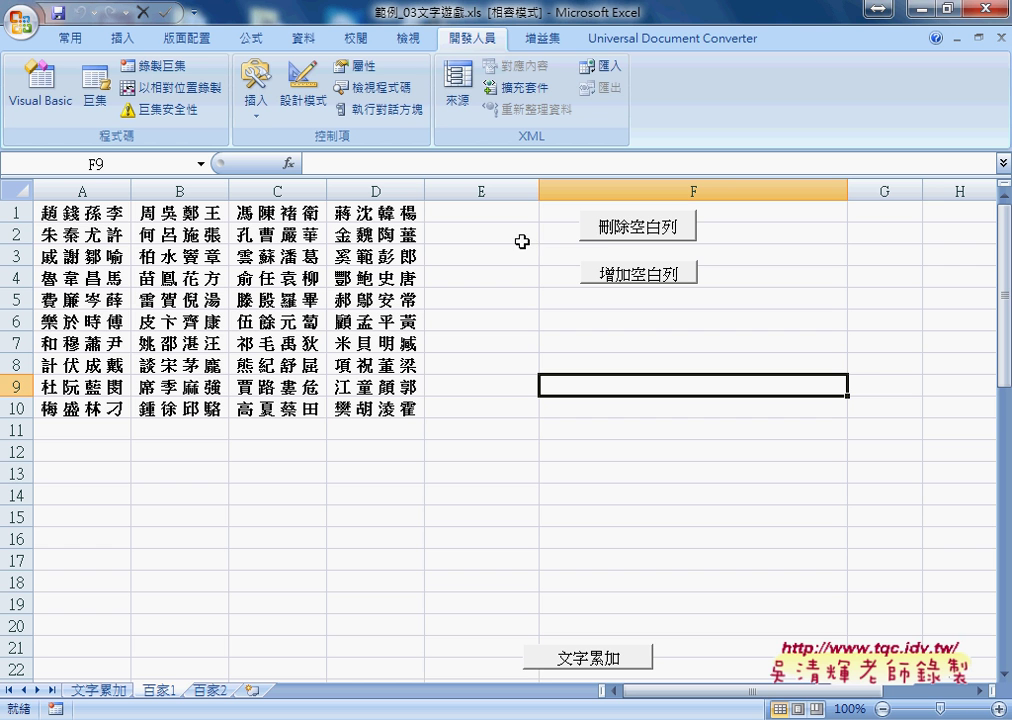
# Step: Set the 刪除空白列 button's properties to 'Don't move or size with cells'
pyautogui.click(635, 238)
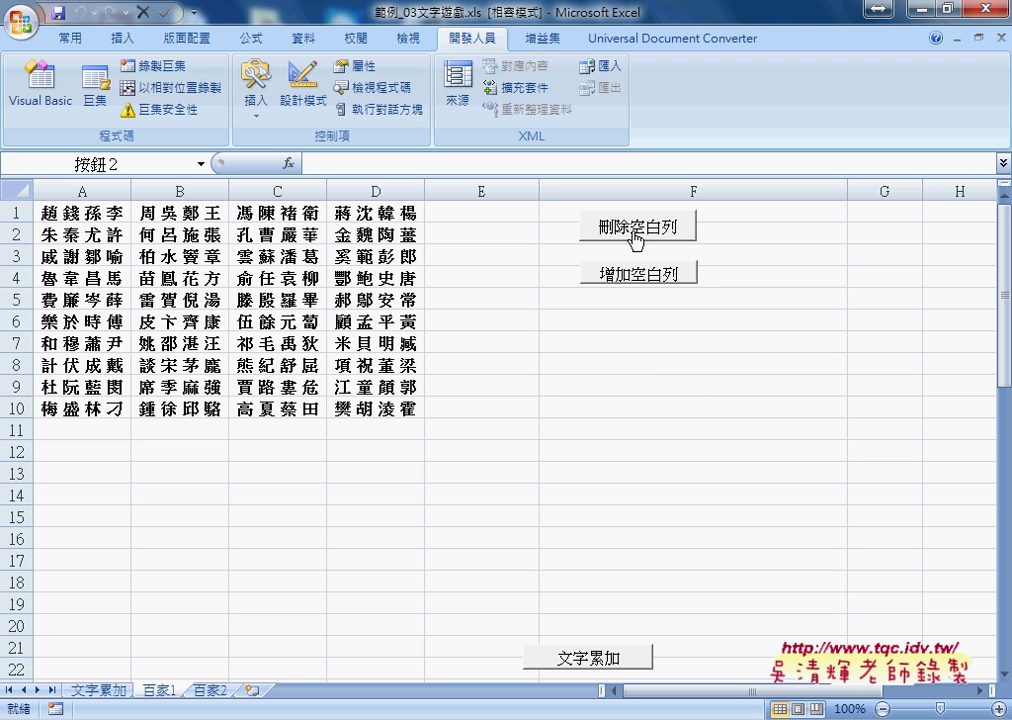
pyautogui.rightClick(636, 238)
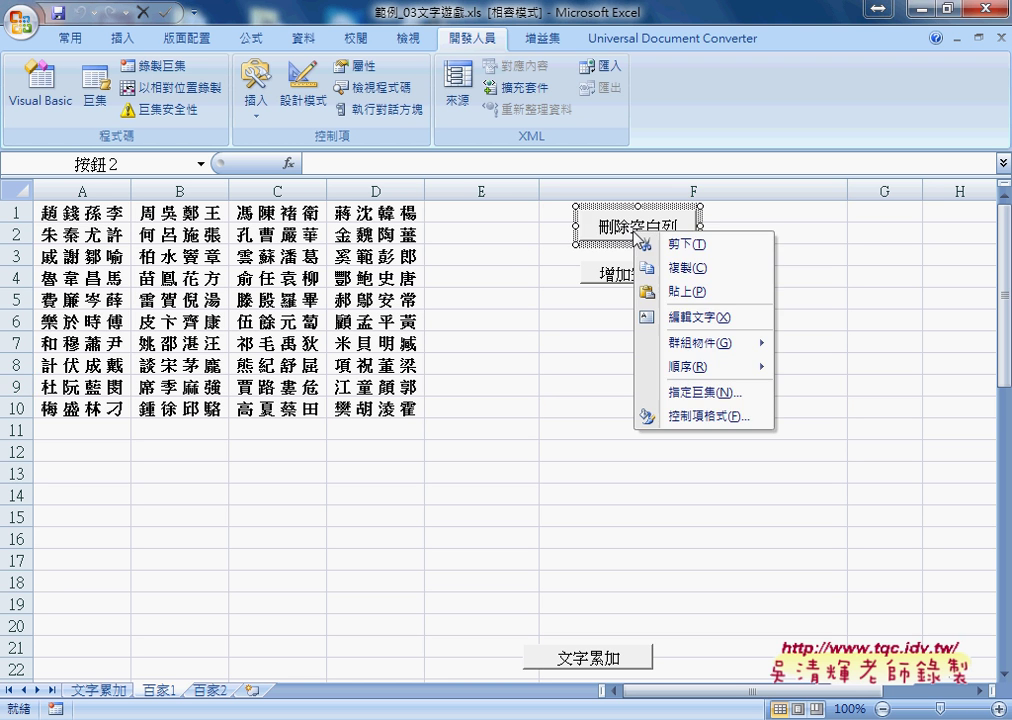
pyautogui.click(697, 418)
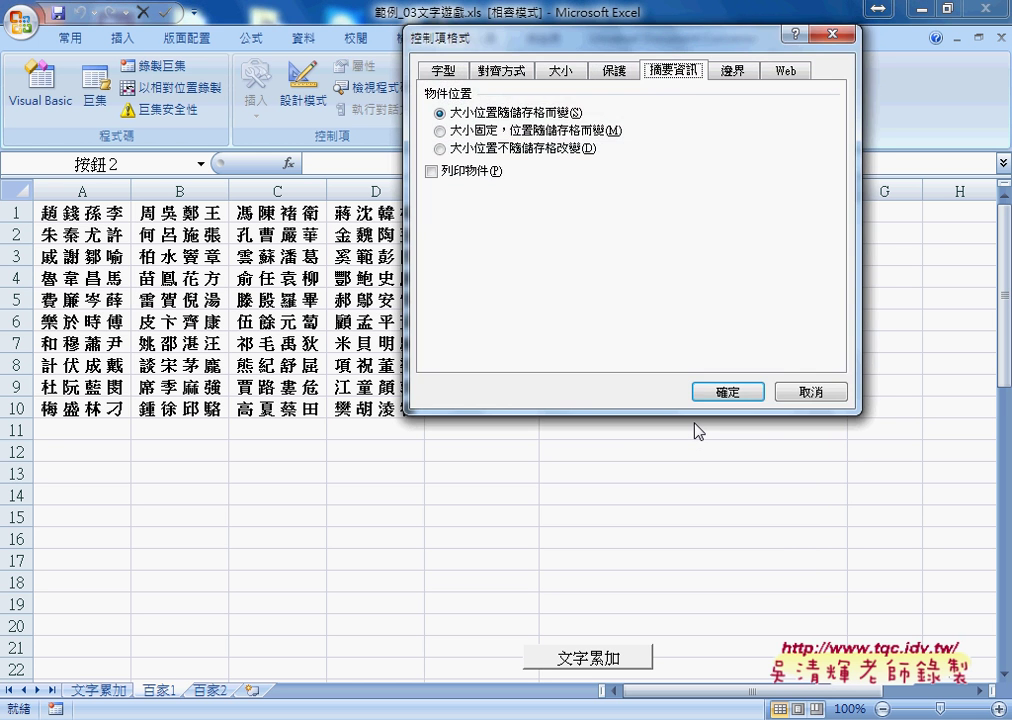
pyautogui.click(443, 71)
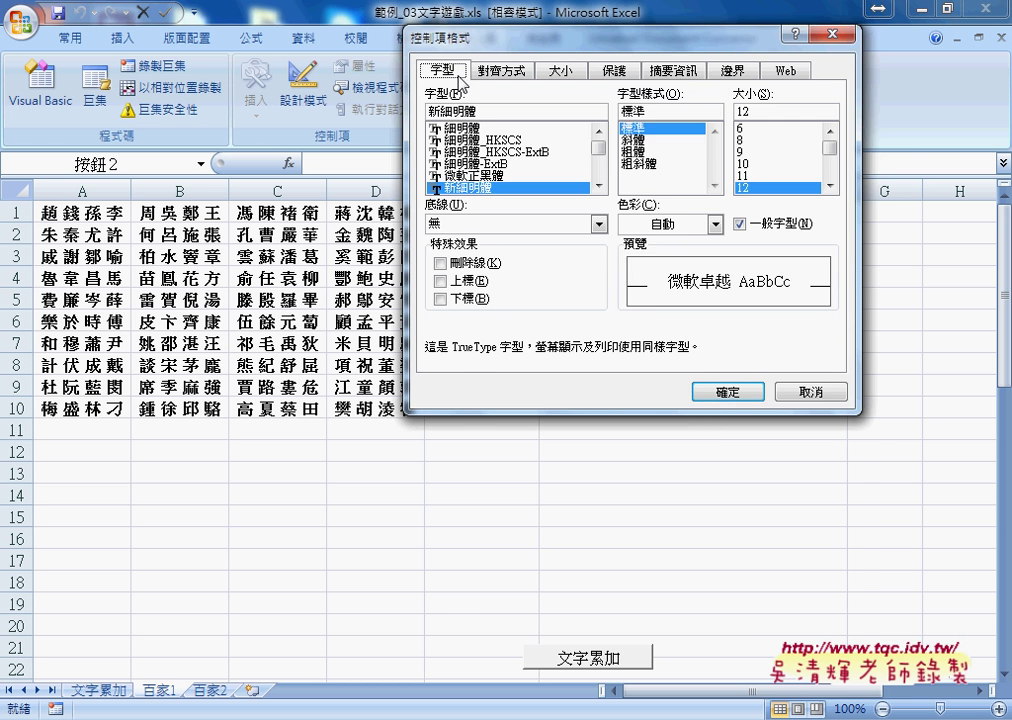
pyautogui.moveTo(548, 40); pyautogui.dragTo(536, 303)
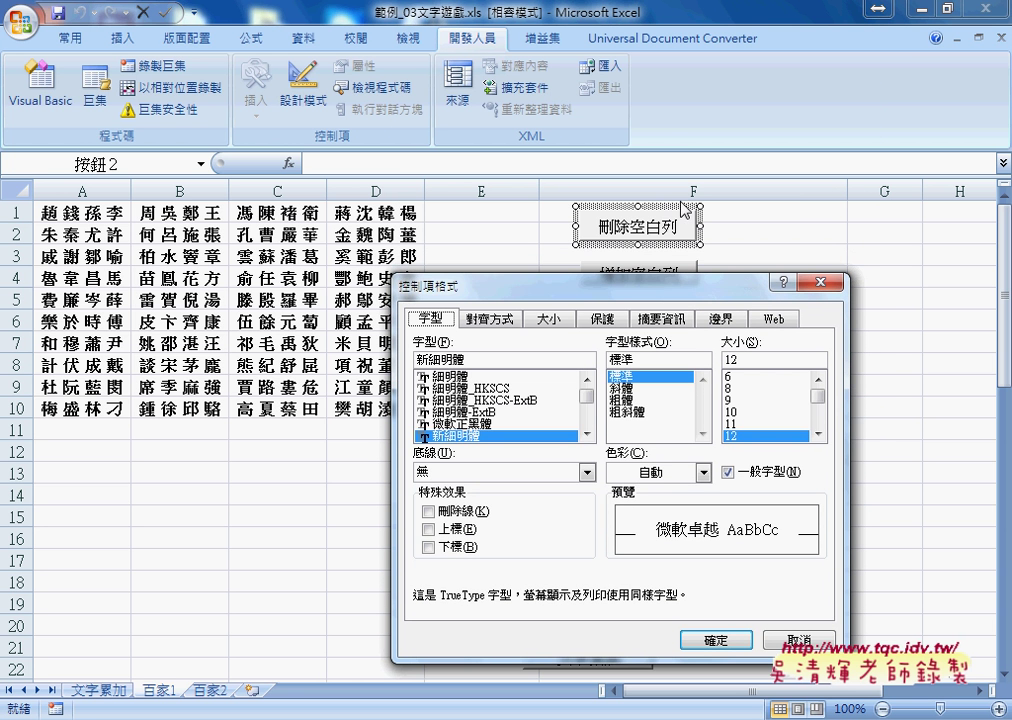
pyautogui.click(663, 319)
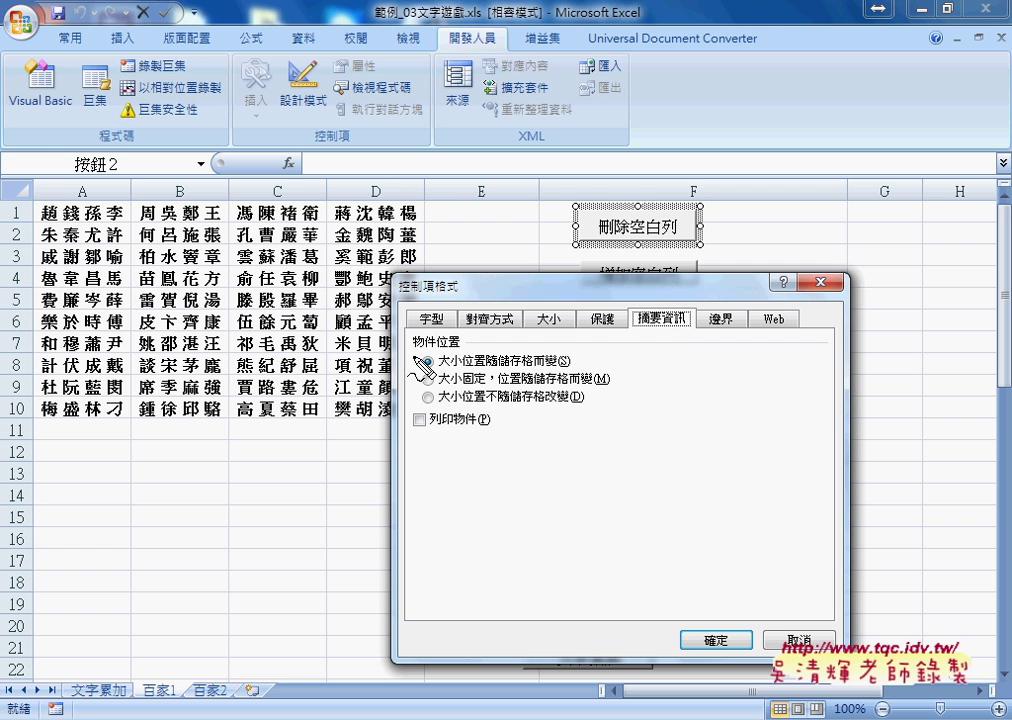
pyautogui.moveTo(404, 371)
pyautogui.mouseDown()
pyautogui.moveTo(414, 352)
pyautogui.moveTo(556, 350)
pyautogui.moveTo(425, 382)
pyautogui.mouseUp()
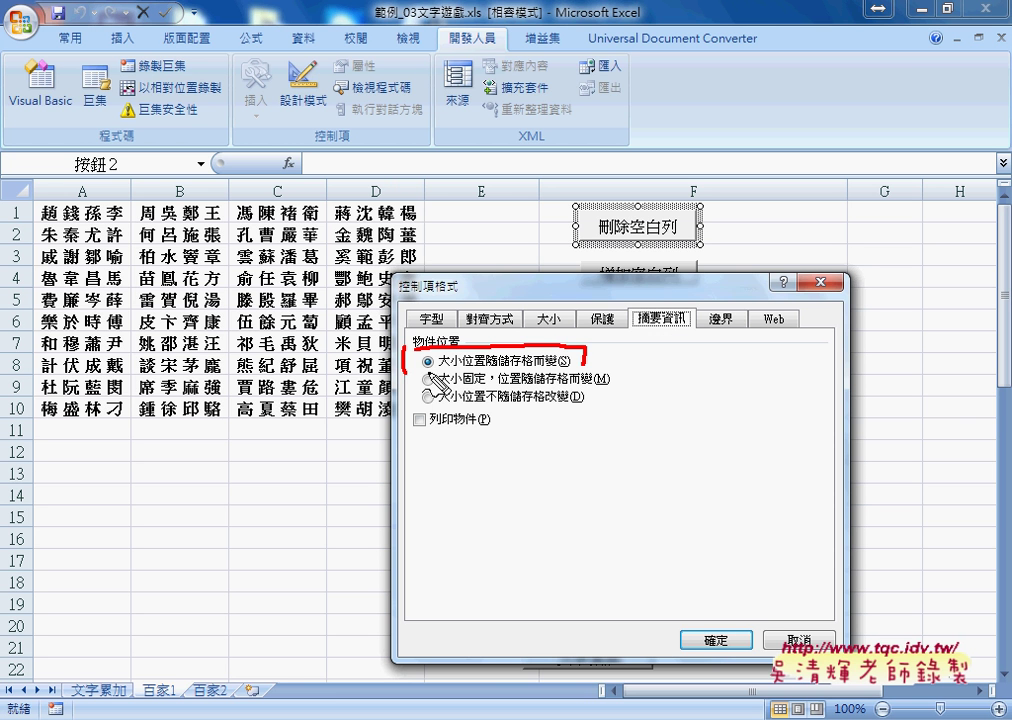
pyautogui.moveTo(580, 408)
pyautogui.mouseDown()
pyautogui.moveTo(430, 392)
pyautogui.moveTo(598, 402)
pyautogui.mouseUp()
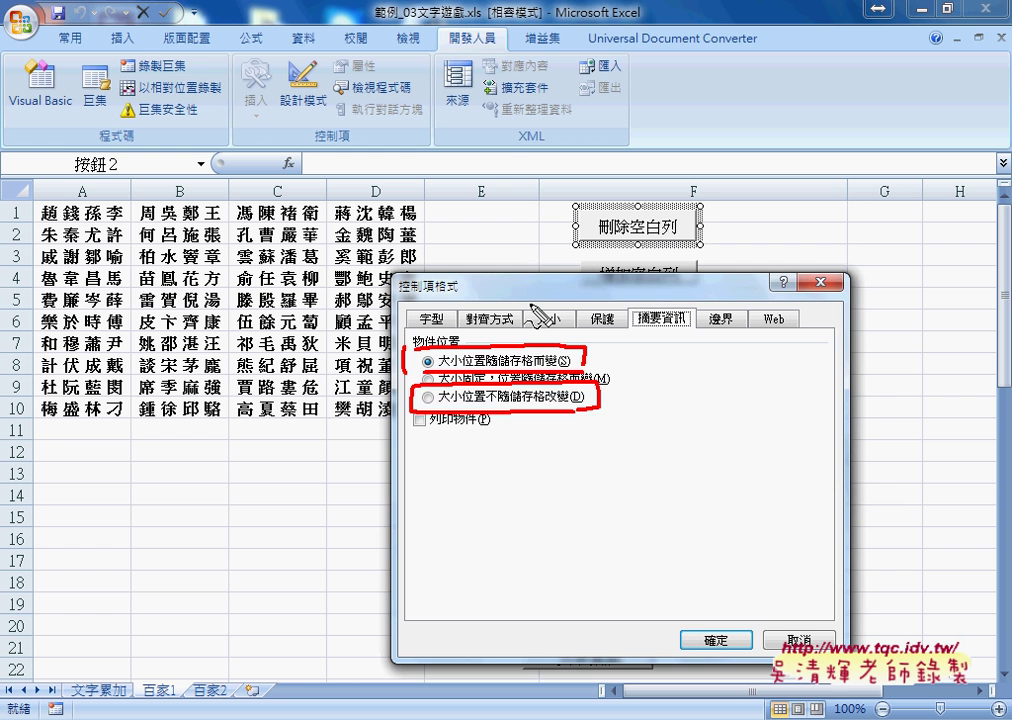
pyautogui.press('Escape')
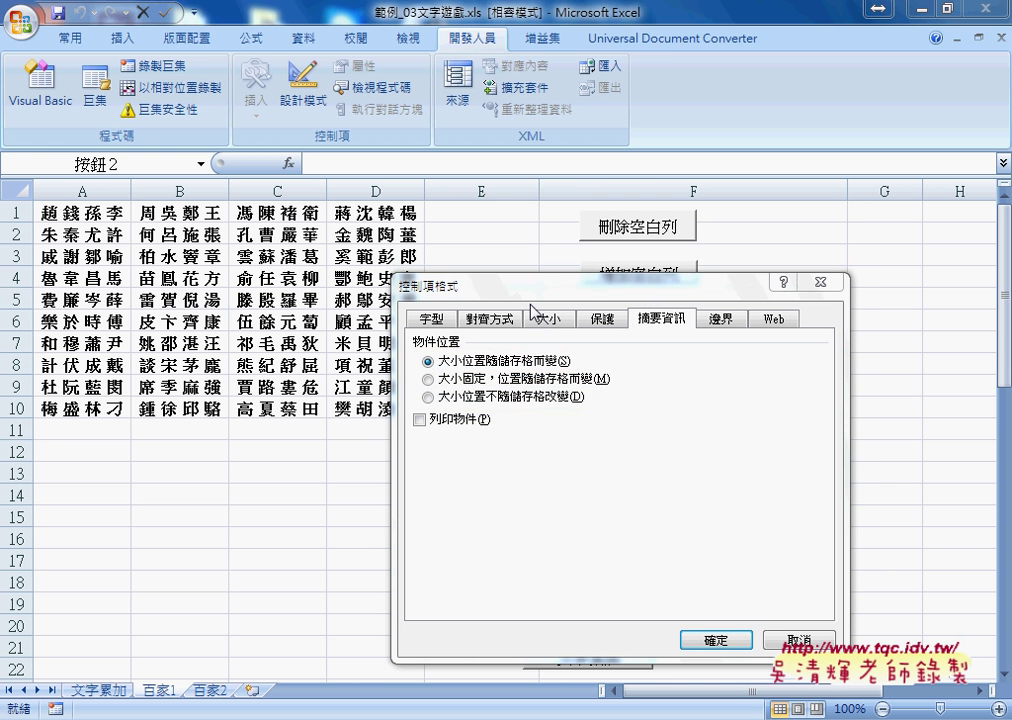
pyautogui.click(436, 398)
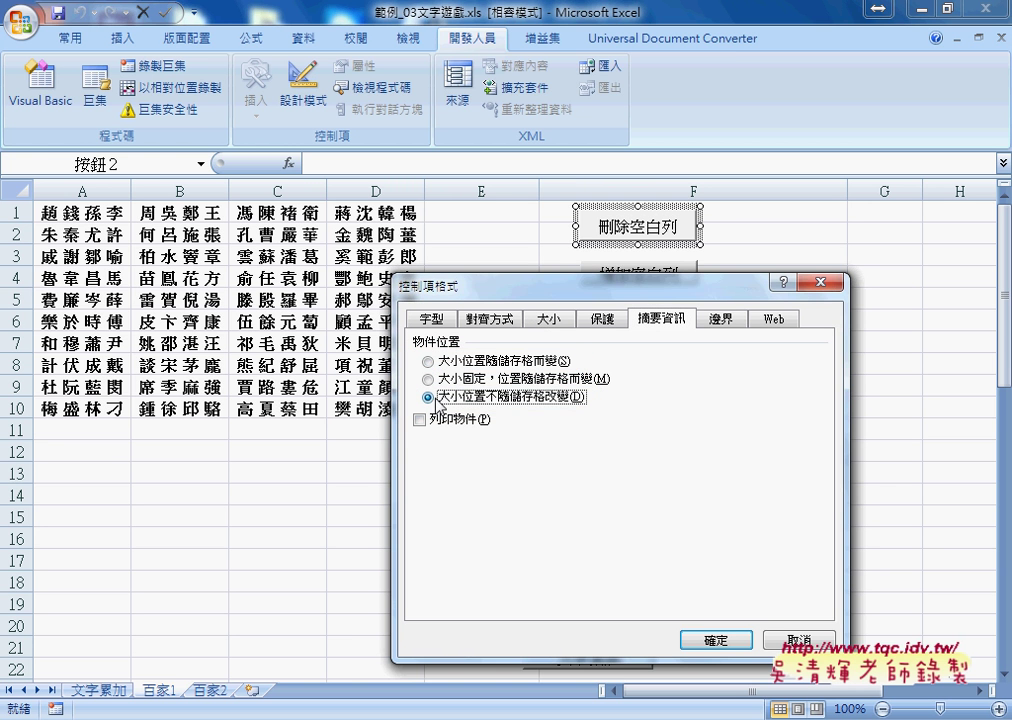
pyautogui.click(718, 641)
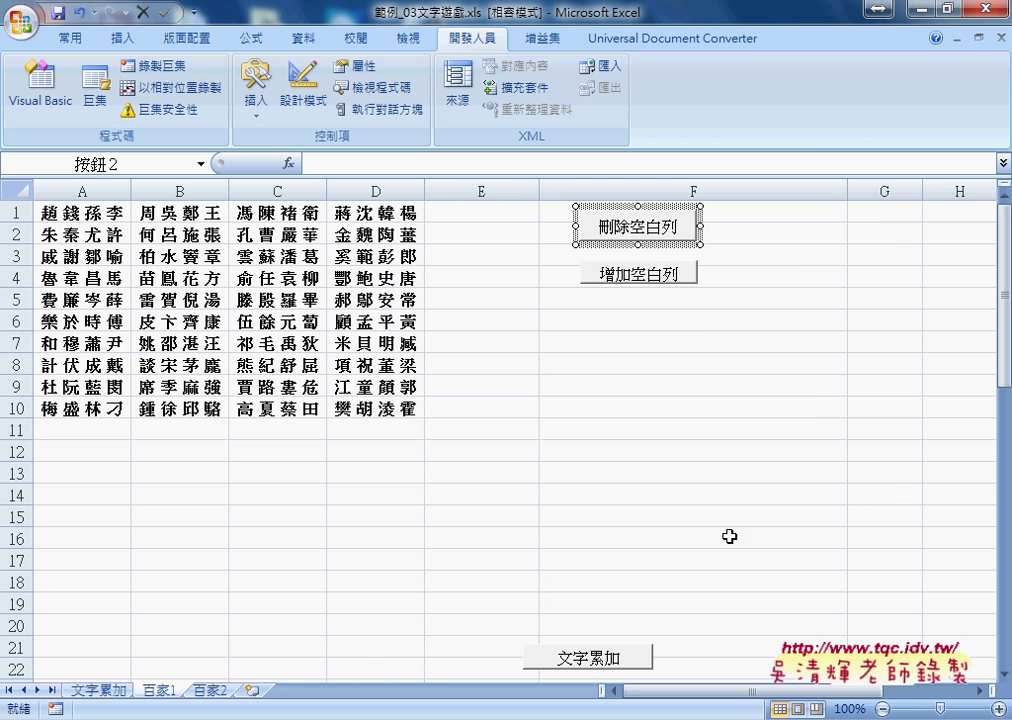
# Step: Apply the same fixed position and size setting to both macro buttons together
pyautogui.rightClick(664, 279)
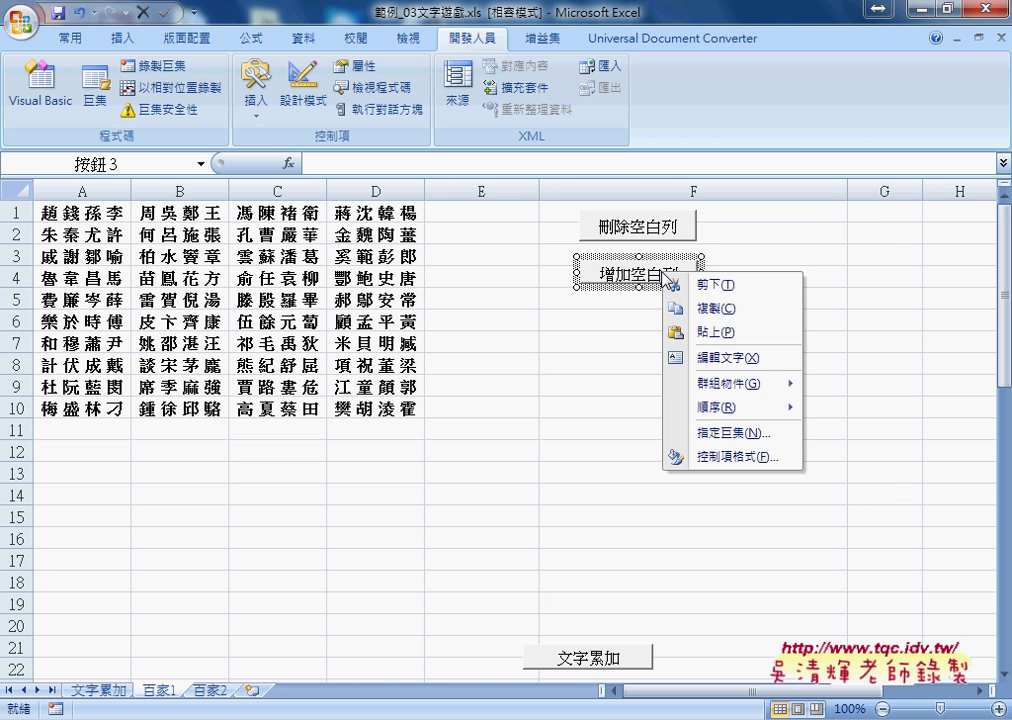
pyautogui.keyDown('ctrl'); pyautogui.click(646, 232); pyautogui.keyUp('ctrl')
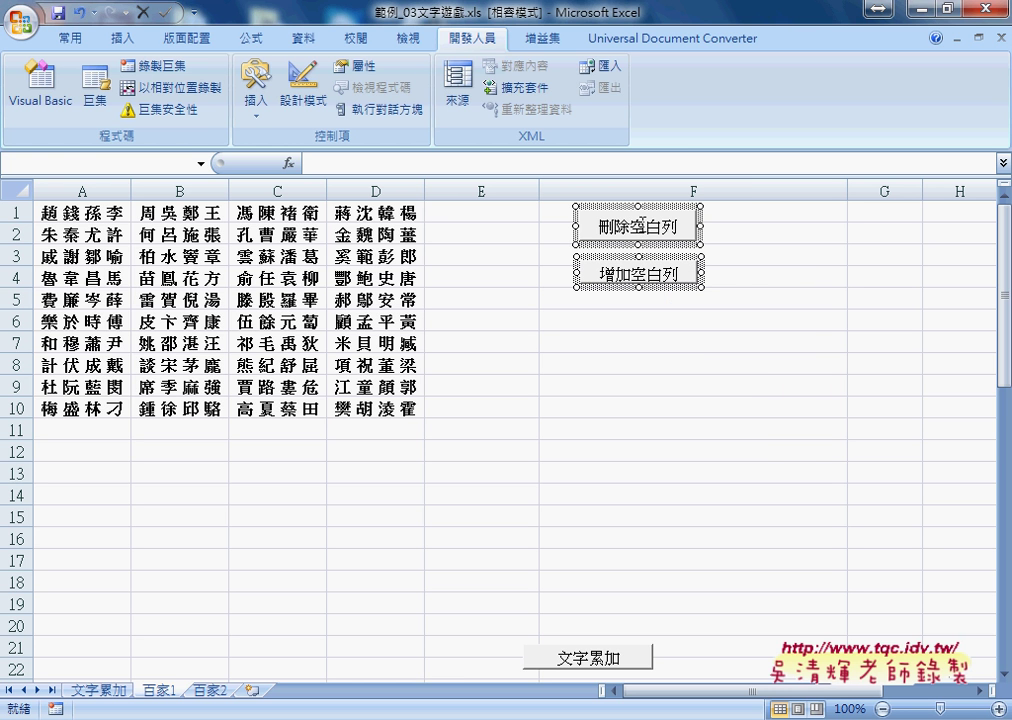
pyautogui.rightClick(620, 210)
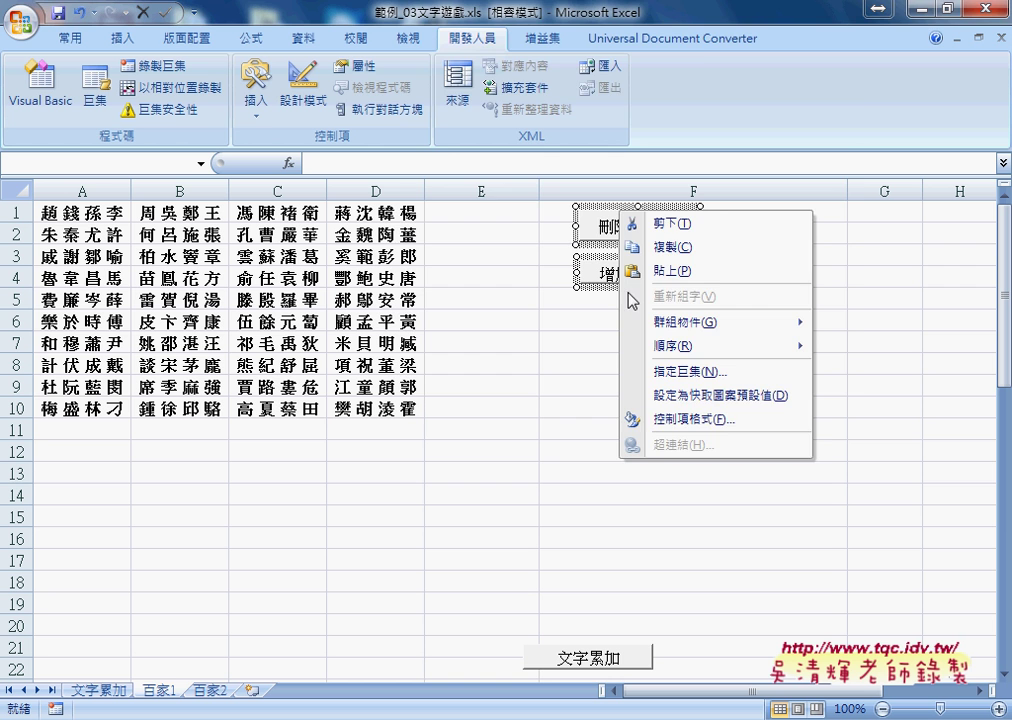
pyautogui.click(650, 420)
pyautogui.click(425, 128)
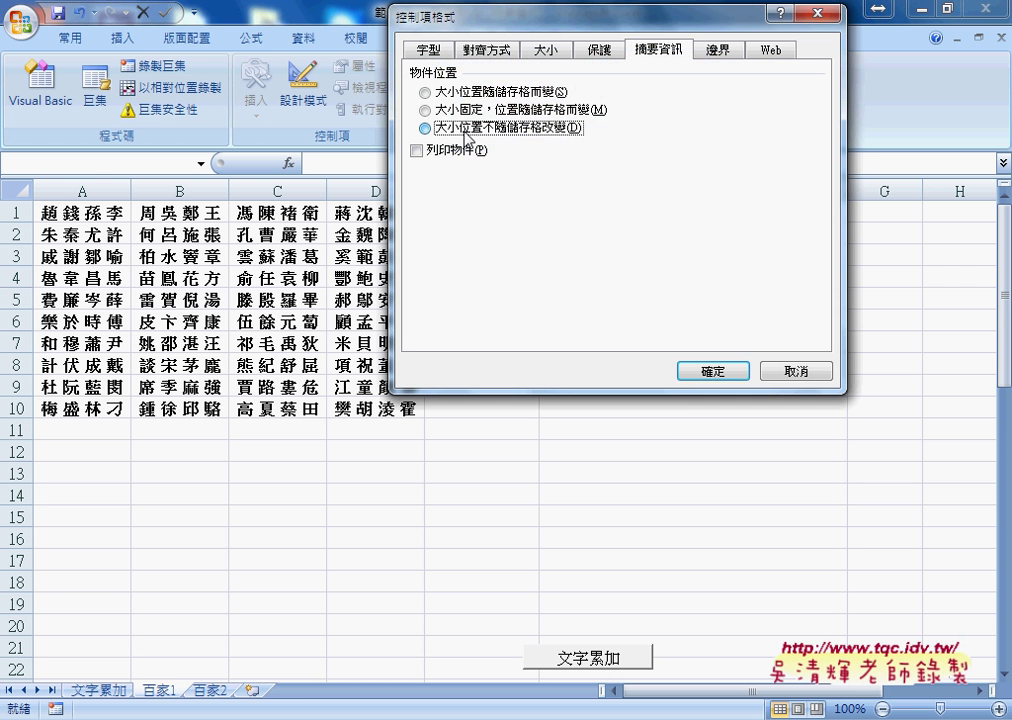
pyautogui.click(712, 371)
pyautogui.click(745, 468)
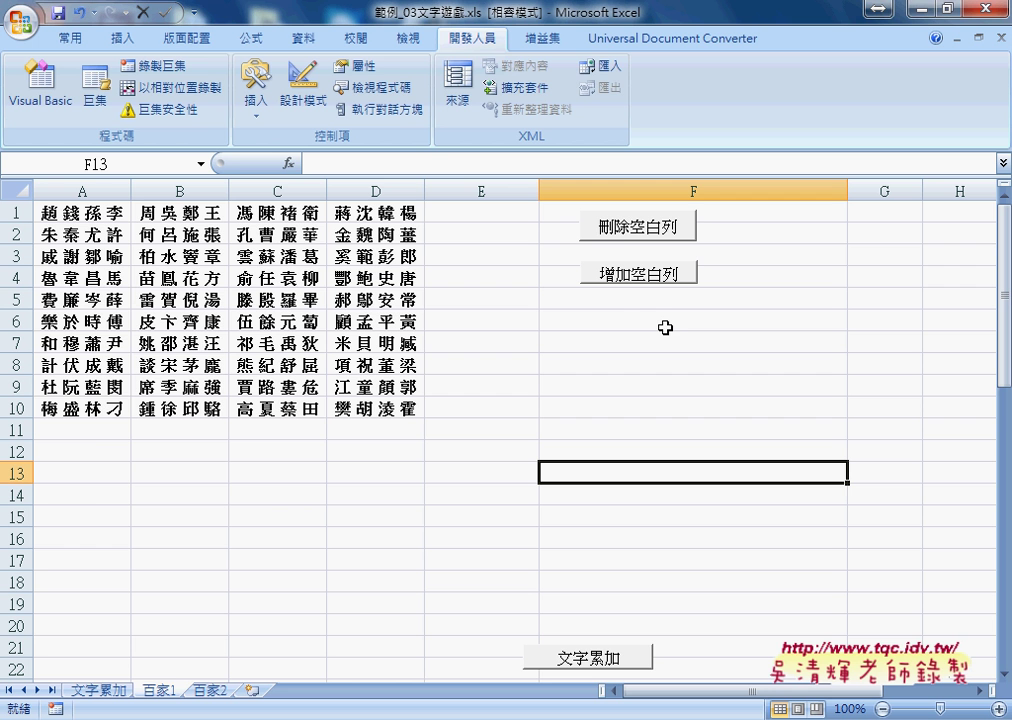
# Step: Run 增加空白列, 刪除空白列, then 增加空白列 again, leaving blank rows between names
pyautogui.click(622, 285)
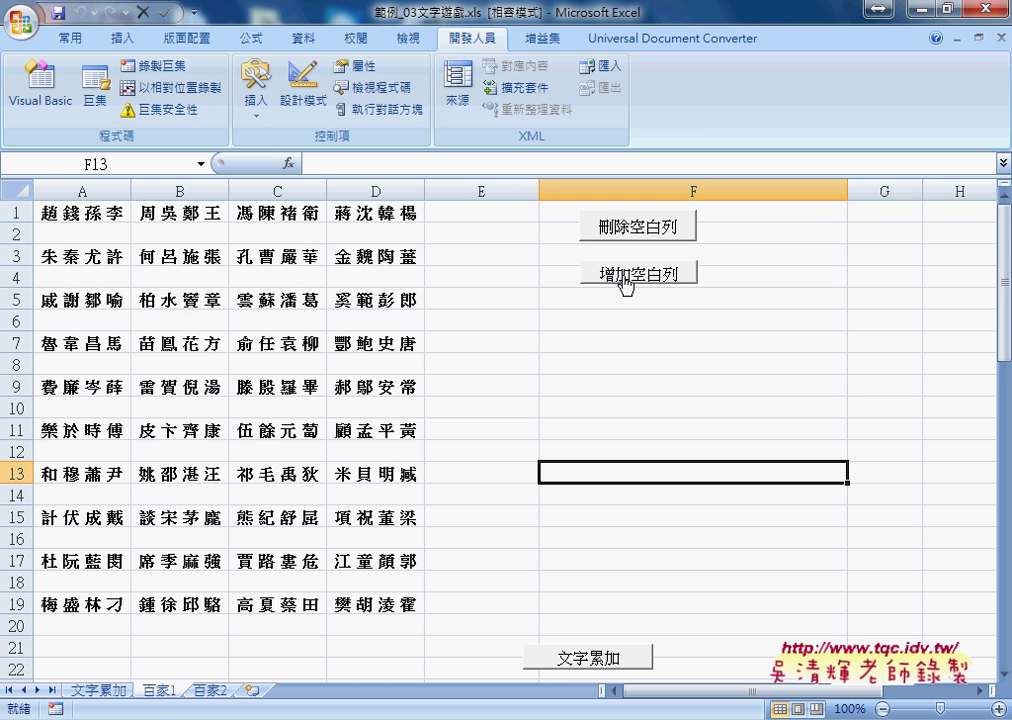
pyautogui.click(639, 231)
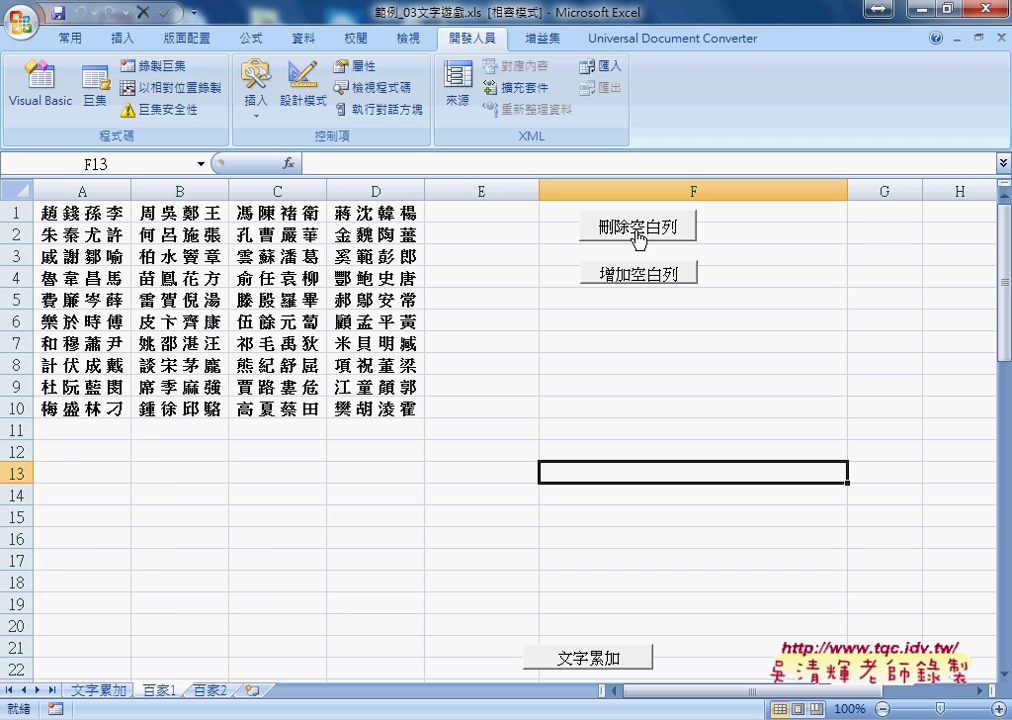
pyautogui.click(639, 273)
pyautogui.click(643, 231)
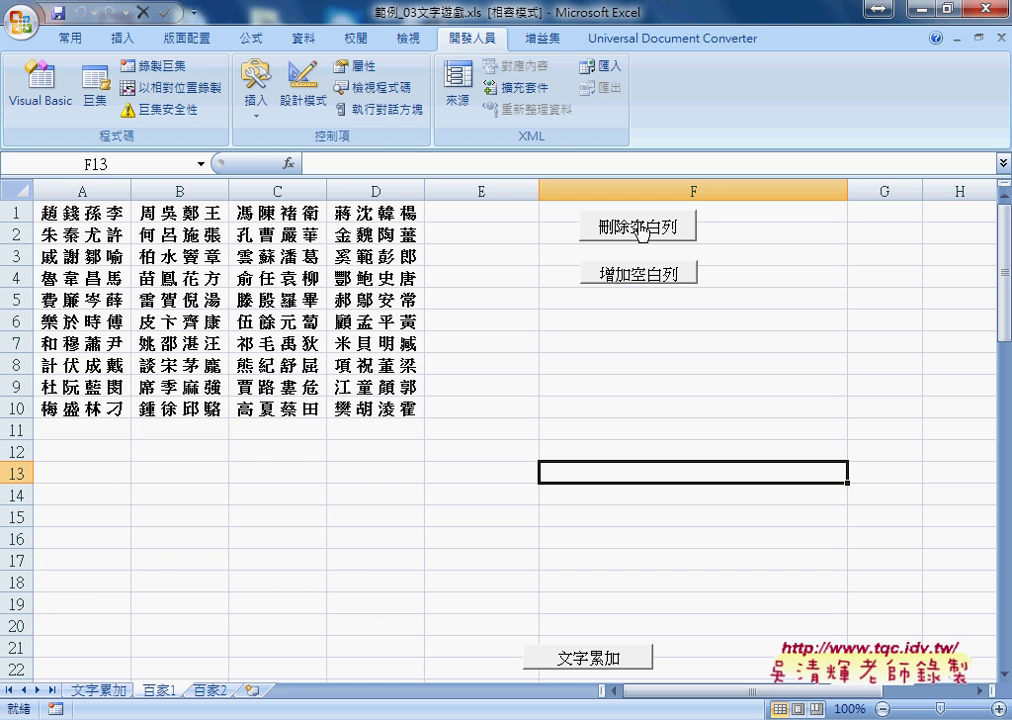
pyautogui.click(645, 280)
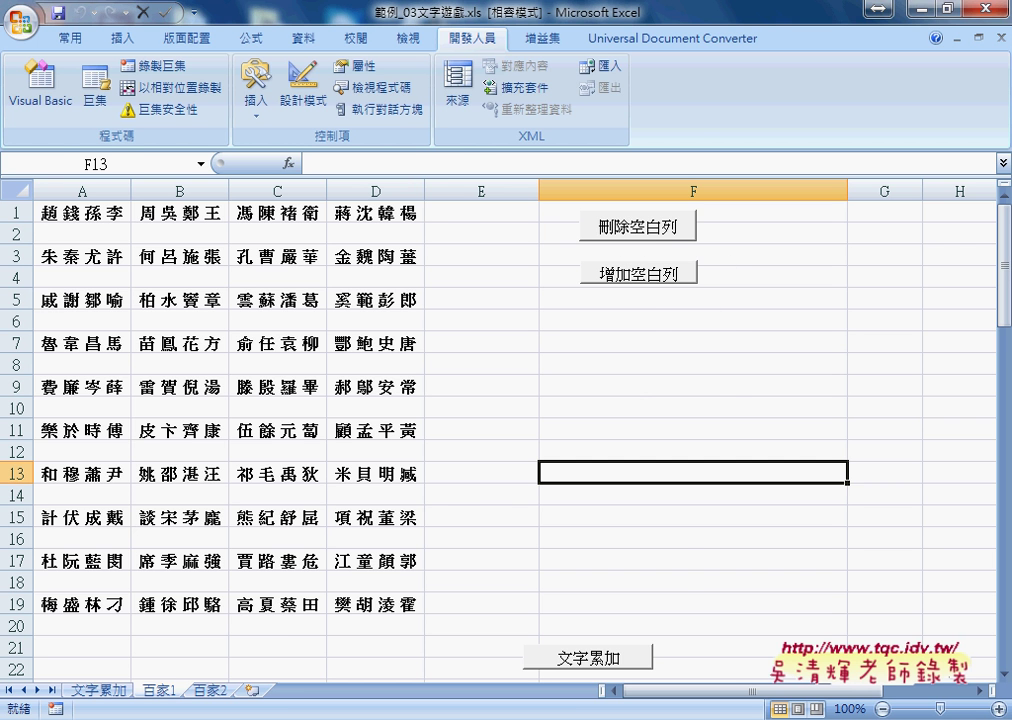
pyautogui.hotkey('alt', 'Tab')
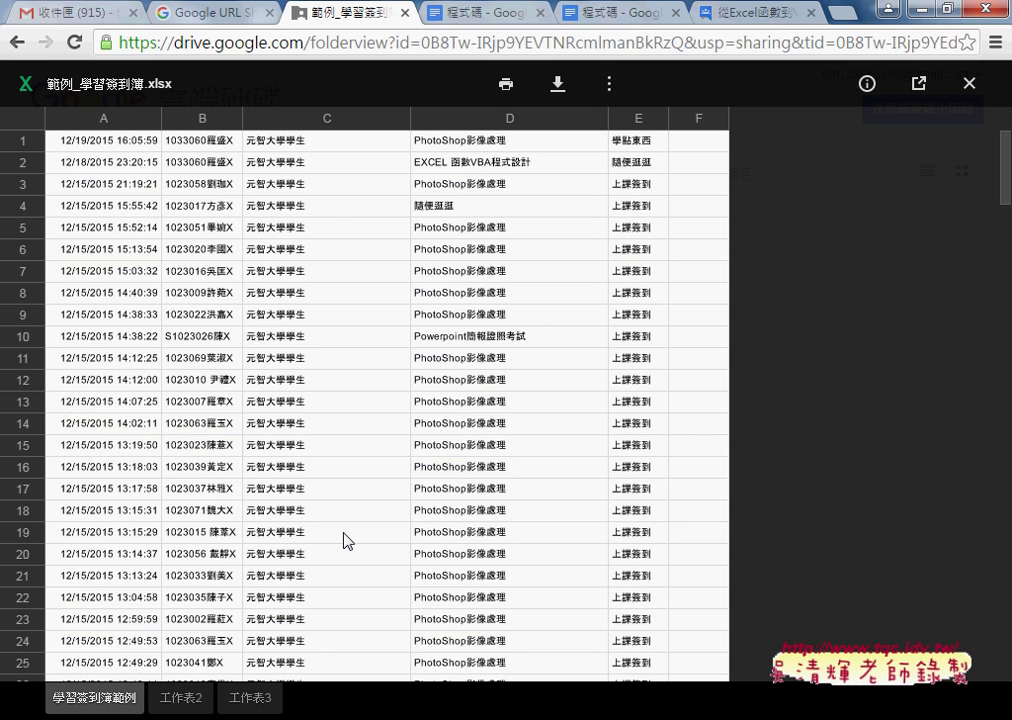
# Step: Leave the spreadsheet preview and open the 範例_學習簽到簿 folder in Google Drive
pyautogui.click(969, 83)
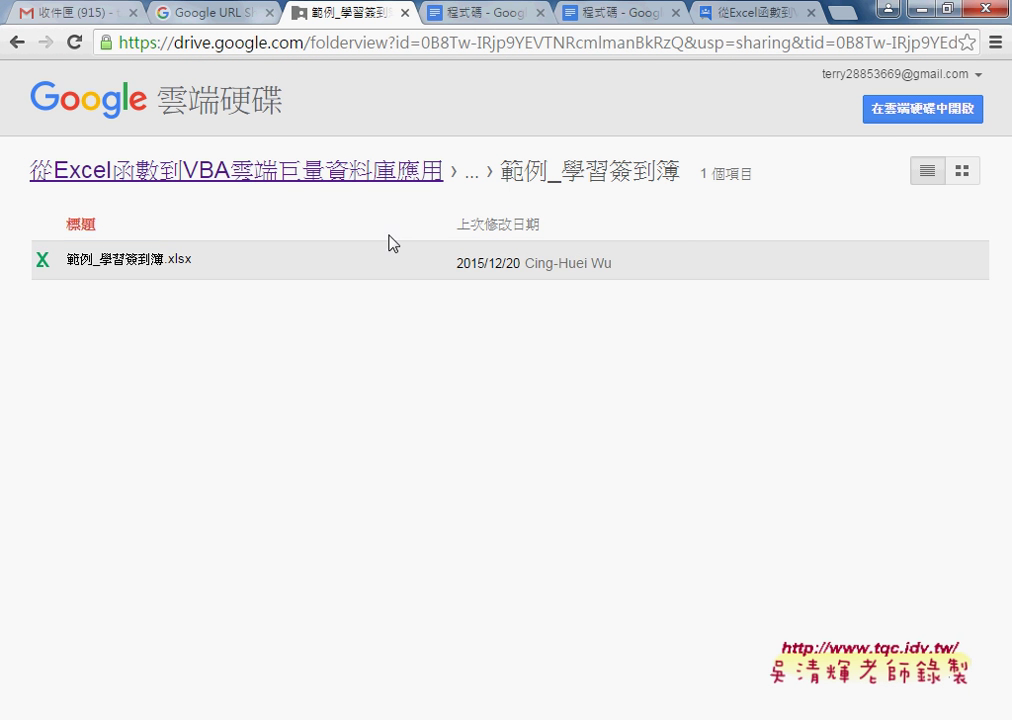
pyautogui.click(16, 43)
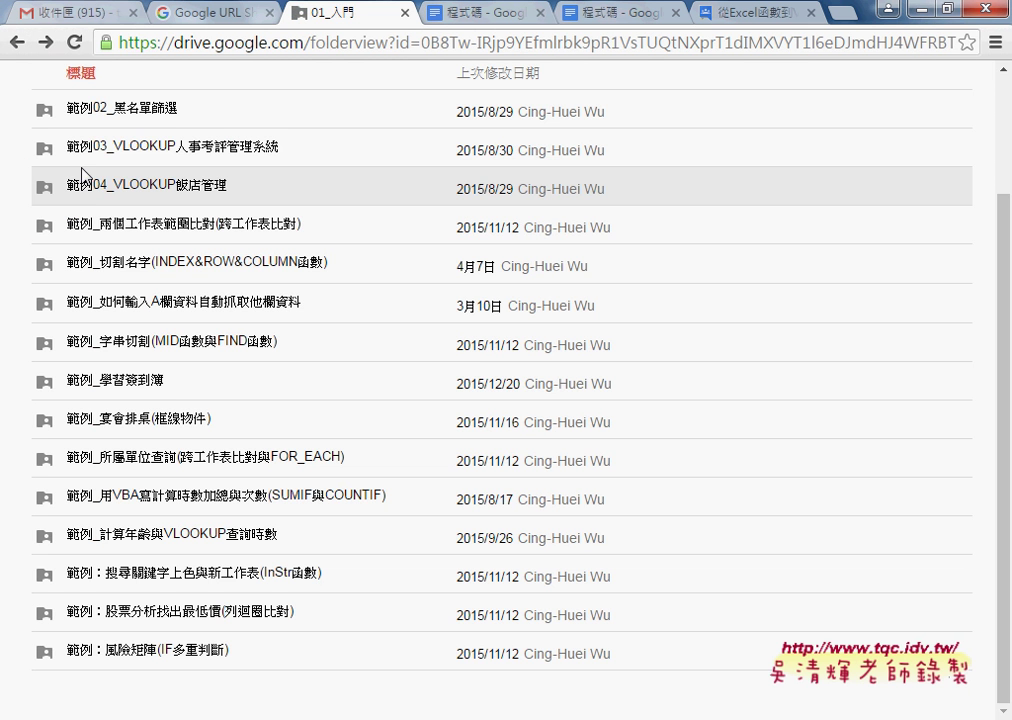
pyautogui.scroll(1, 175, 195)
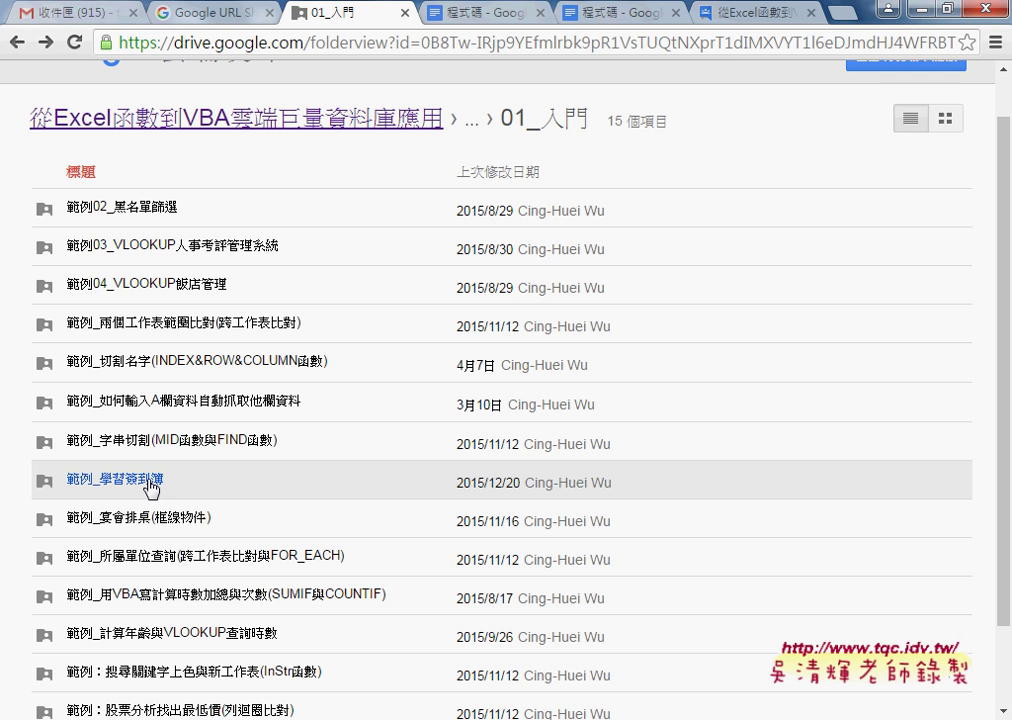
pyautogui.click(148, 482)
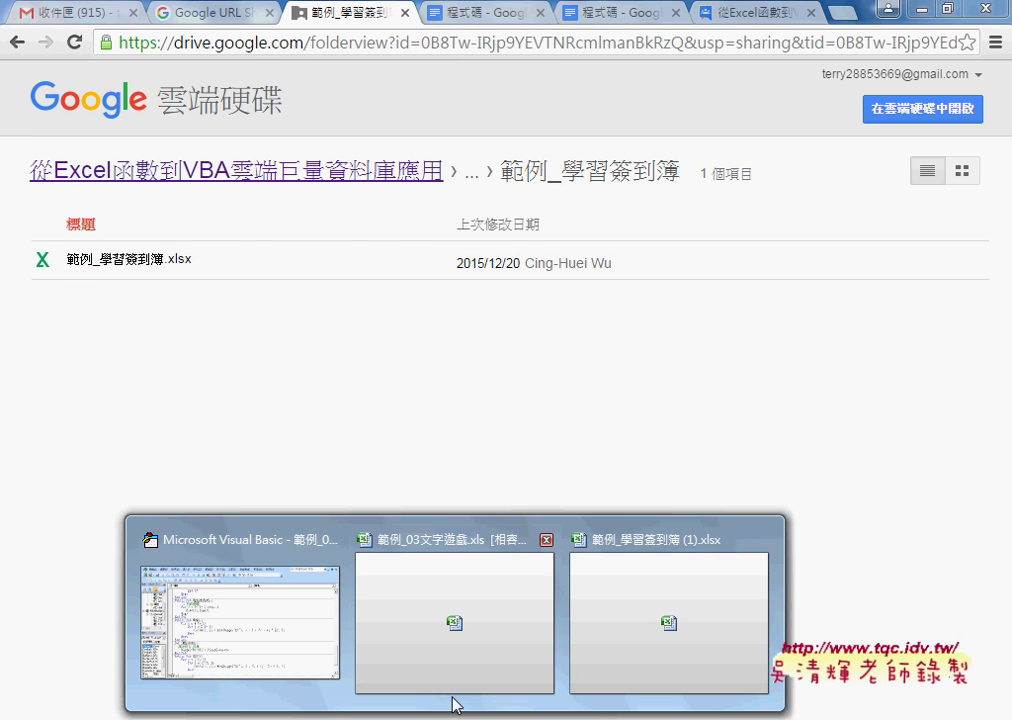
# Step: Switch to 範例_學習簽到簿 (1).xlsx and scroll through its sign-in records around B125
pyautogui.click(630, 604)
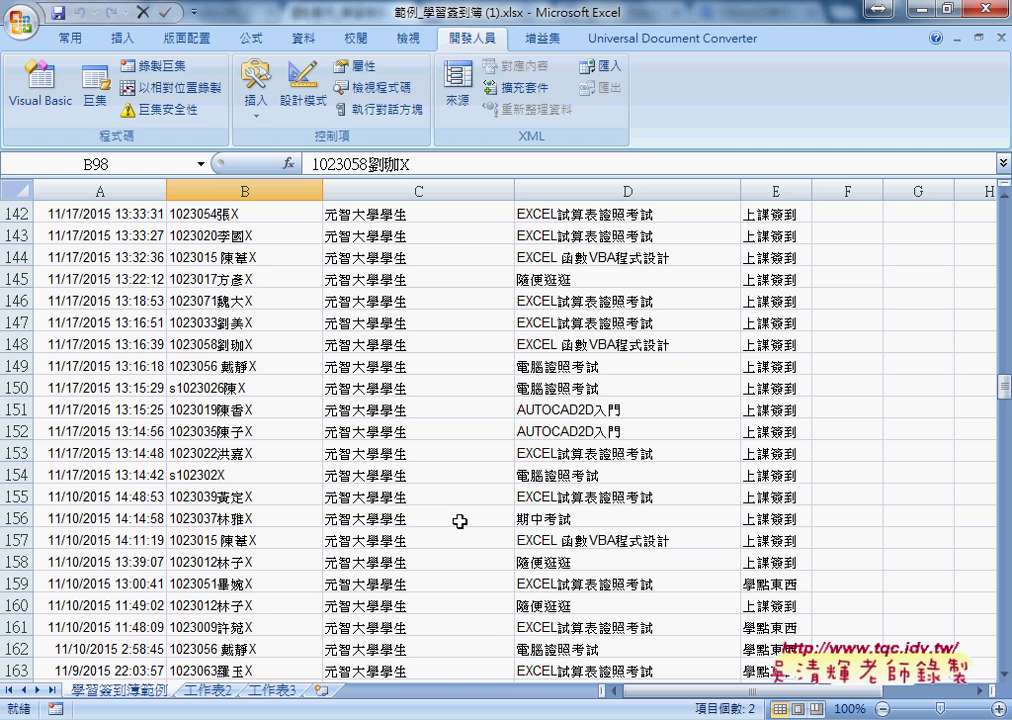
pyautogui.scroll(6, 453, 524)
pyautogui.scroll(4, 453, 524)
pyautogui.scroll(1, 453, 524)
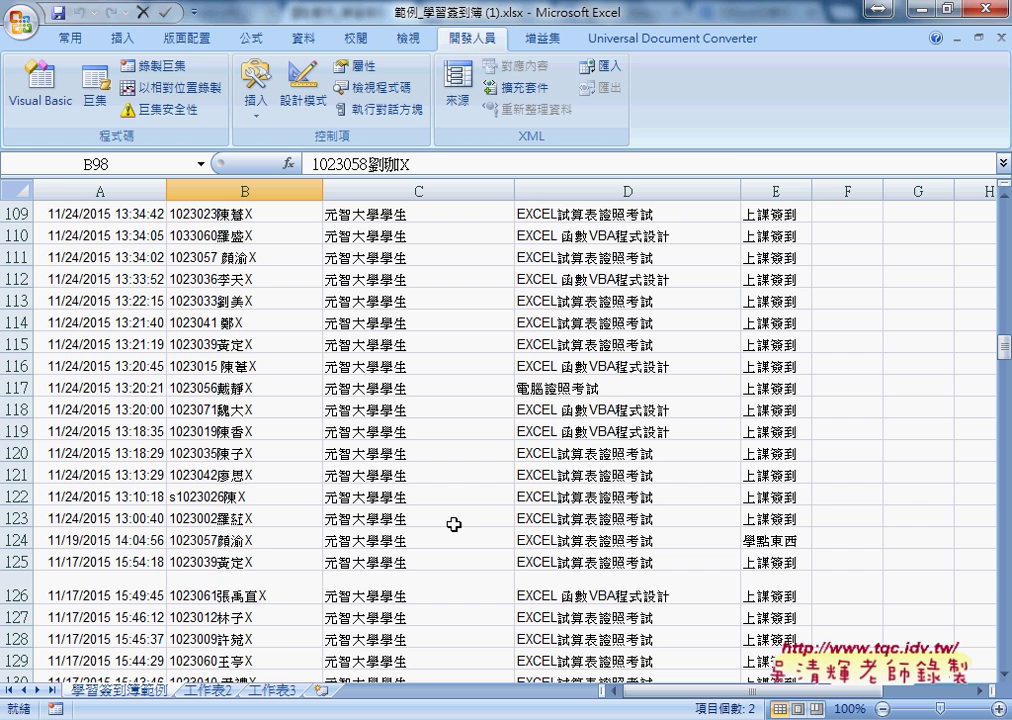
pyautogui.scroll(-1, 453, 524)
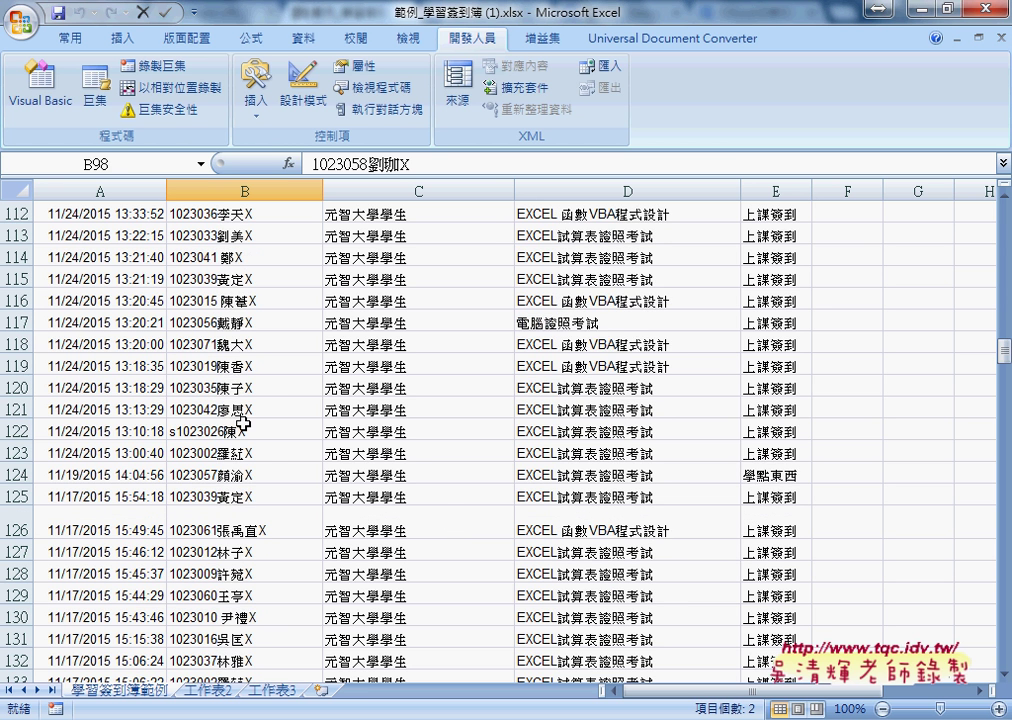
pyautogui.scroll(-1, 297, 474)
pyautogui.scroll(-1, 297, 474)
pyautogui.click(237, 366)
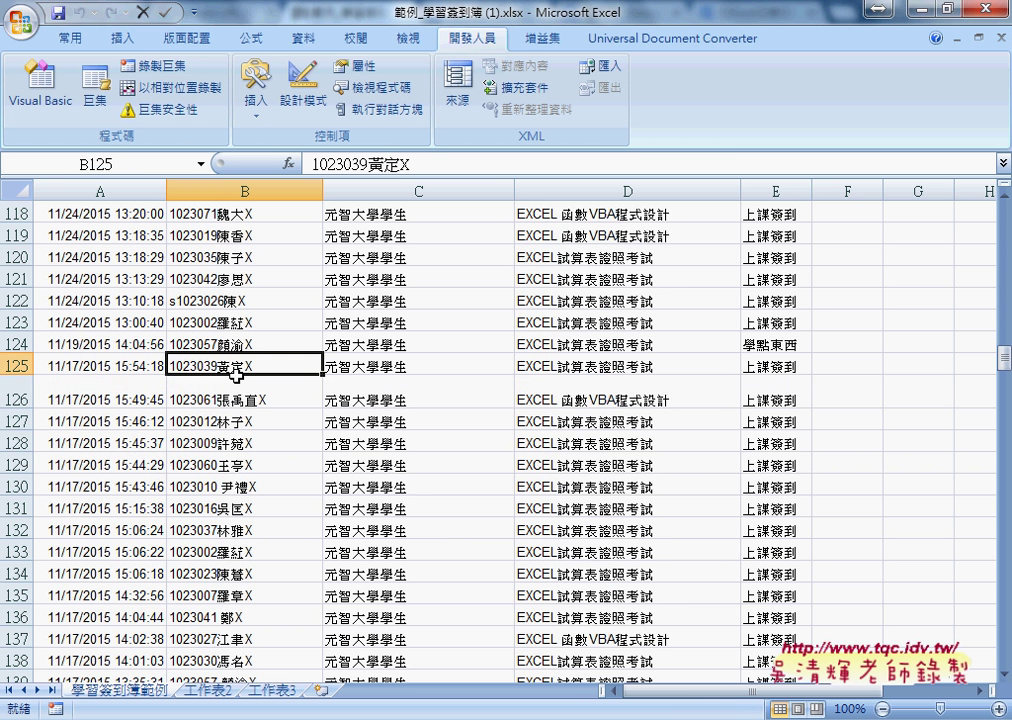
pyautogui.moveTo(237, 366)
pyautogui.mouseDown()
pyautogui.moveTo(250, 400)
pyautogui.moveTo(236, 460)
pyautogui.mouseUp()
pyautogui.scroll(-1, 279, 499)
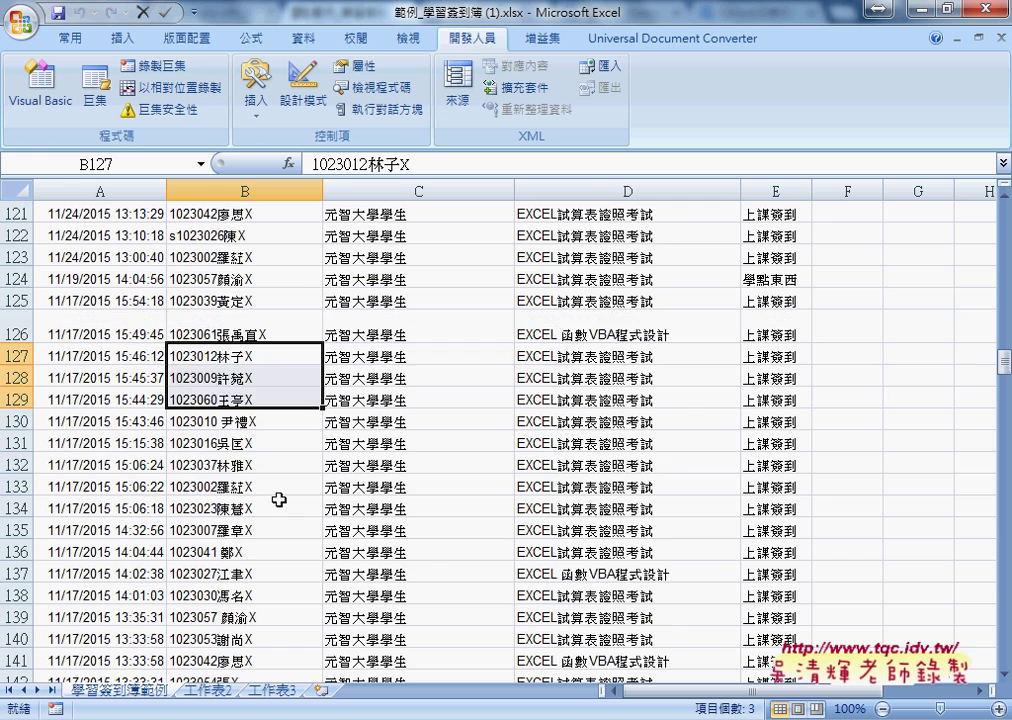
pyautogui.scroll(7, 279, 499)
pyautogui.scroll(8, 279, 499)
pyautogui.scroll(12, 279, 499)
pyautogui.scroll(7, 279, 499)
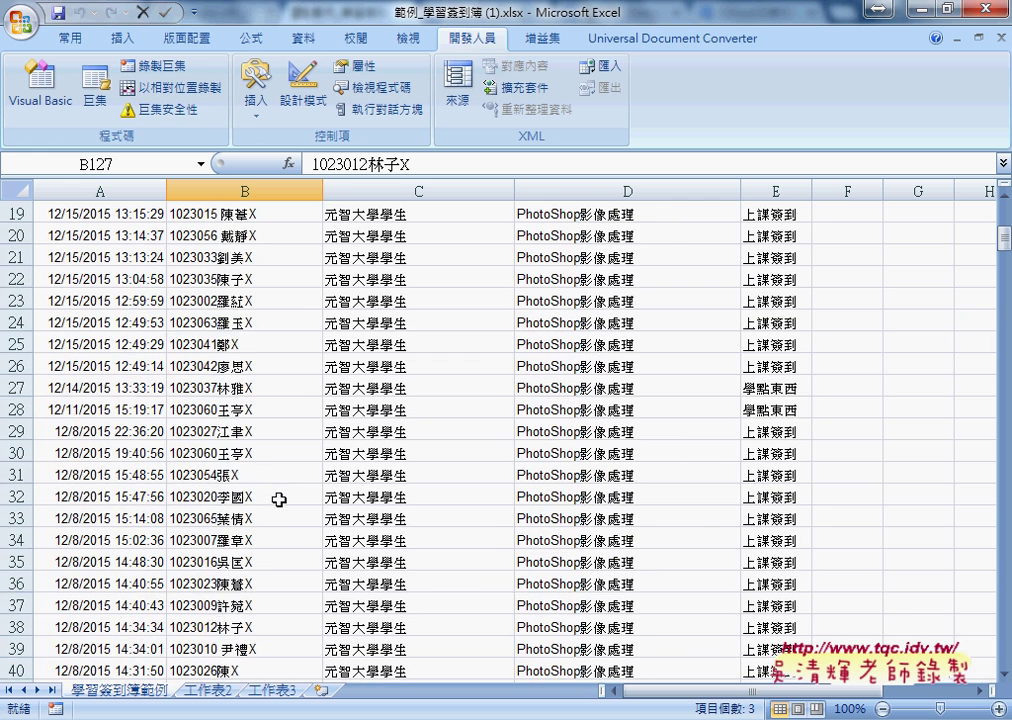
pyautogui.scroll(6, 279, 499)
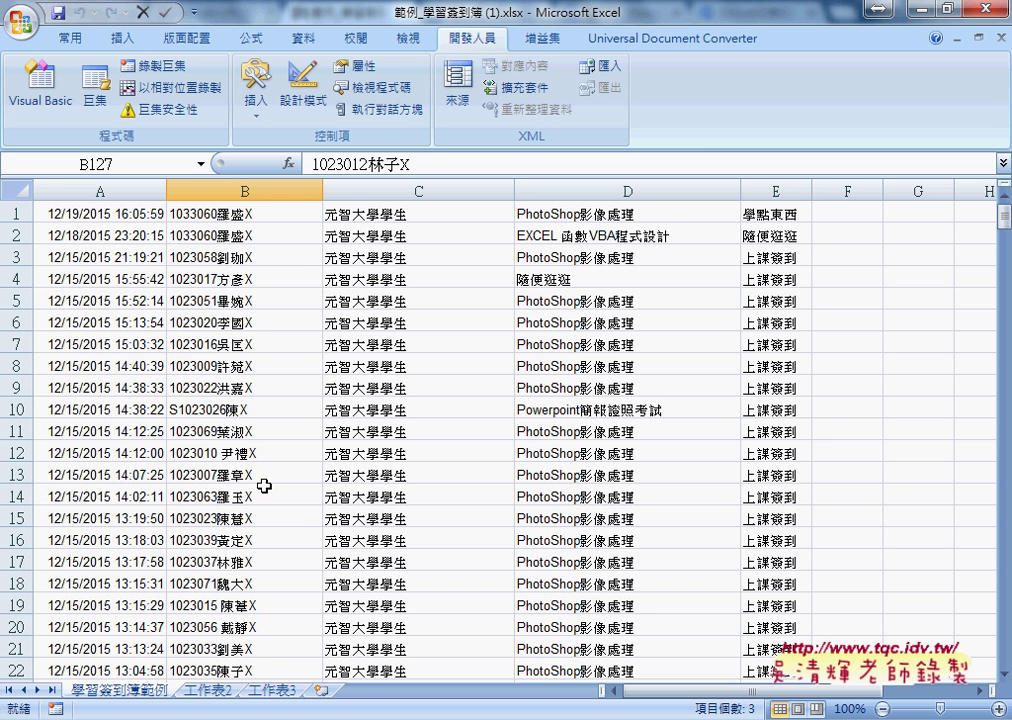
# Step: Select the duplicate entries B1:B2 and row 2, then cancel without deleting
pyautogui.moveTo(240, 212)
pyautogui.mouseDown()
pyautogui.moveTo(248, 246)
pyautogui.moveTo(250, 236)
pyautogui.mouseUp()
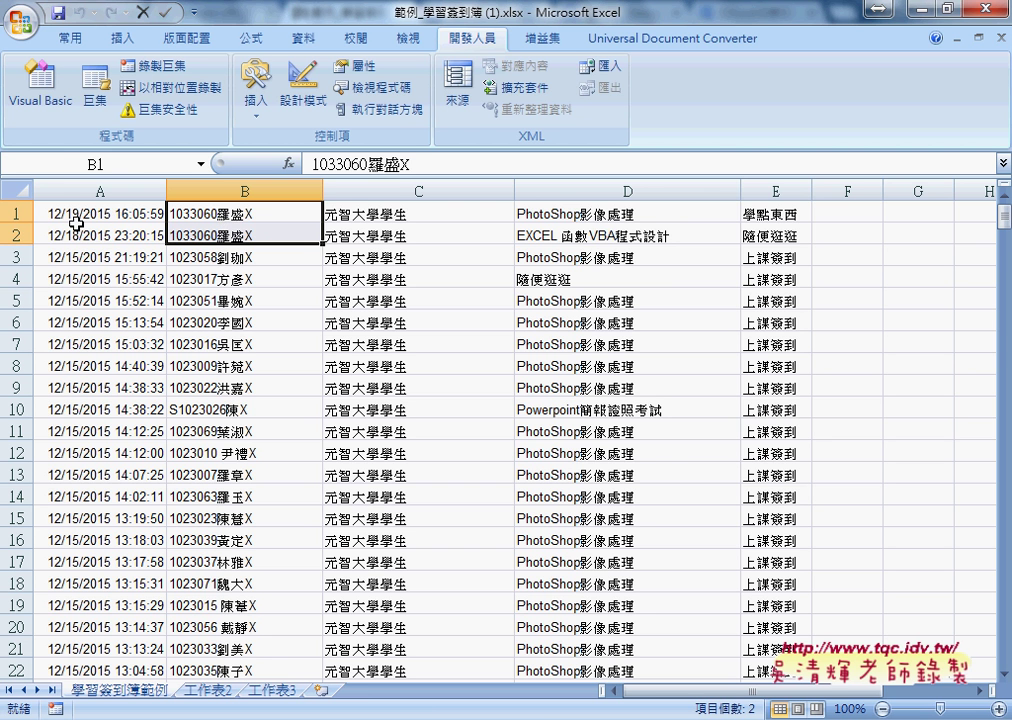
pyautogui.click(17, 235)
pyautogui.moveTo(215, 213); pyautogui.dragTo(215, 233)
pyautogui.click(17, 235)
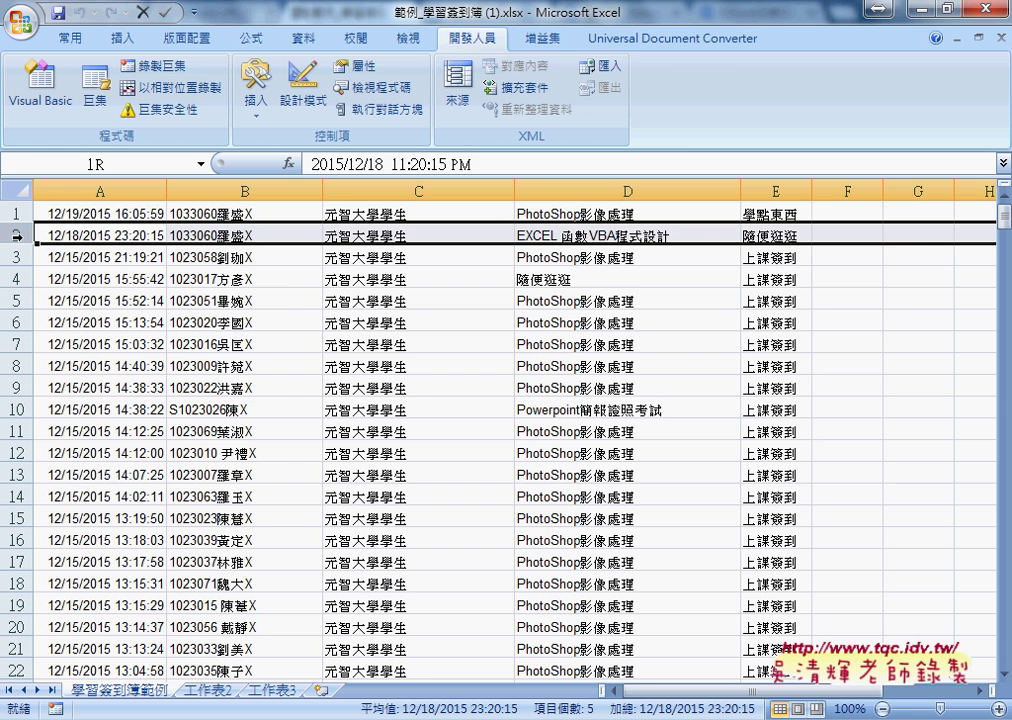
pyautogui.rightClick(265, 238)
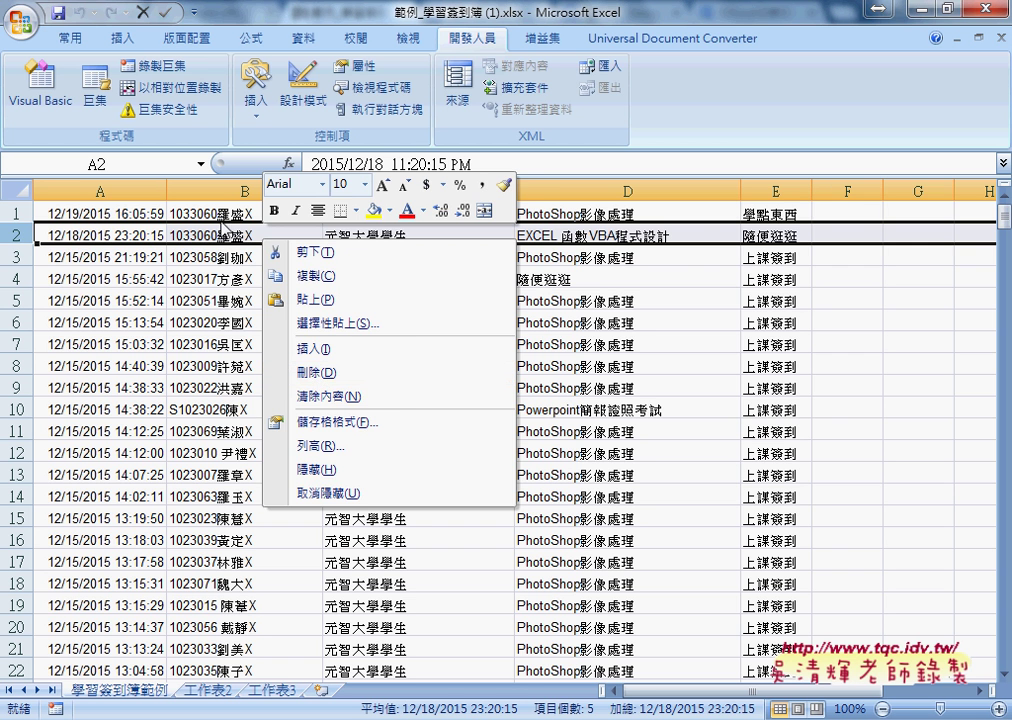
pyautogui.click(217, 210)
pyautogui.click(217, 210)
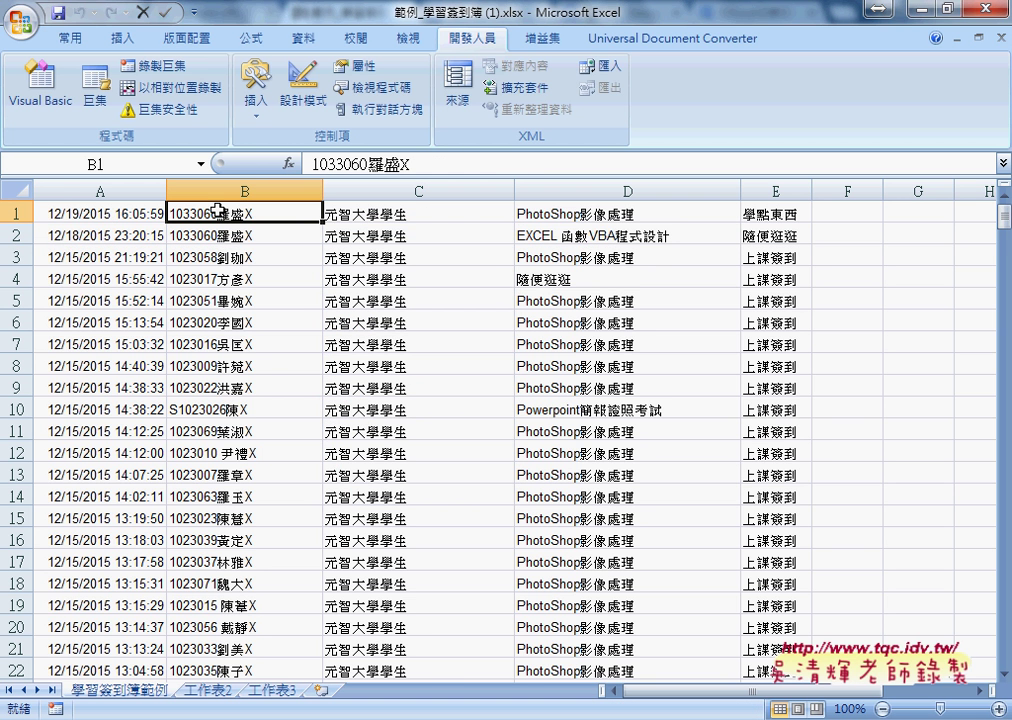
# Step: Scroll down and select the back-to-back duplicates in B97:B98
pyautogui.scroll(-8, 366, 320)
pyautogui.scroll(-8, 368, 323)
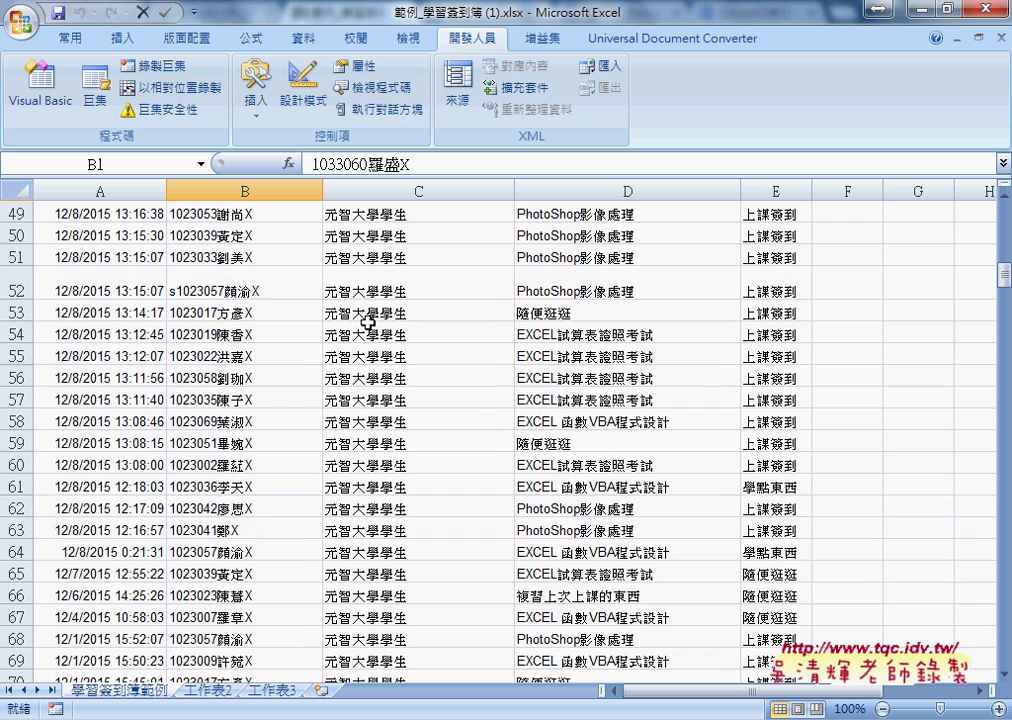
pyautogui.scroll(-9, 368, 323)
pyautogui.scroll(-6, 368, 323)
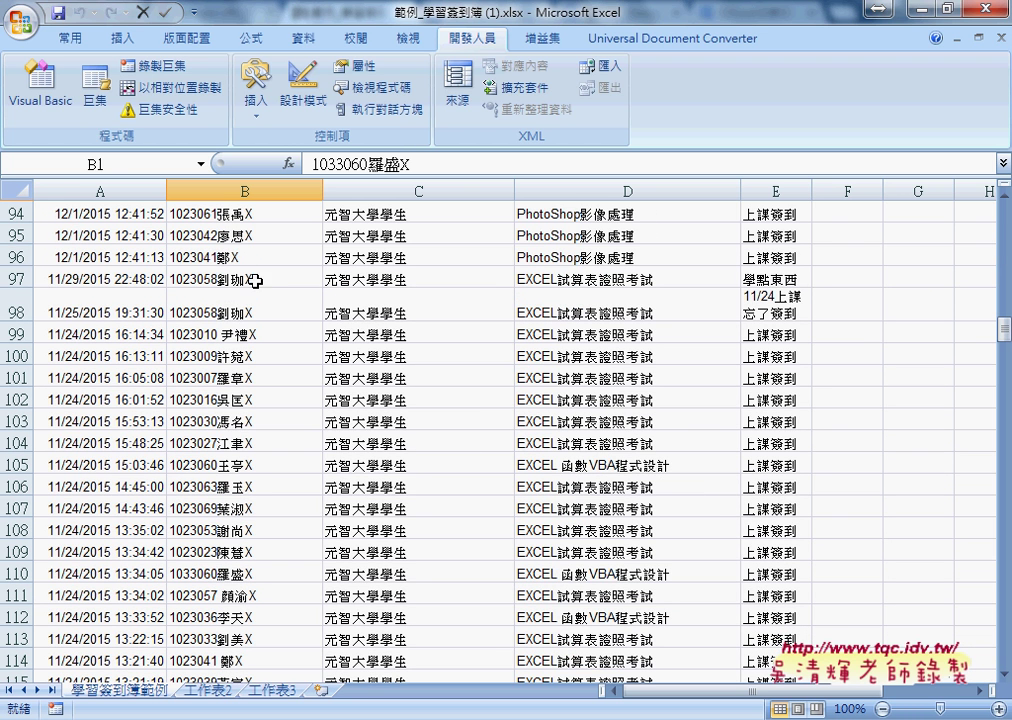
pyautogui.moveTo(256, 282); pyautogui.dragTo(255, 300)
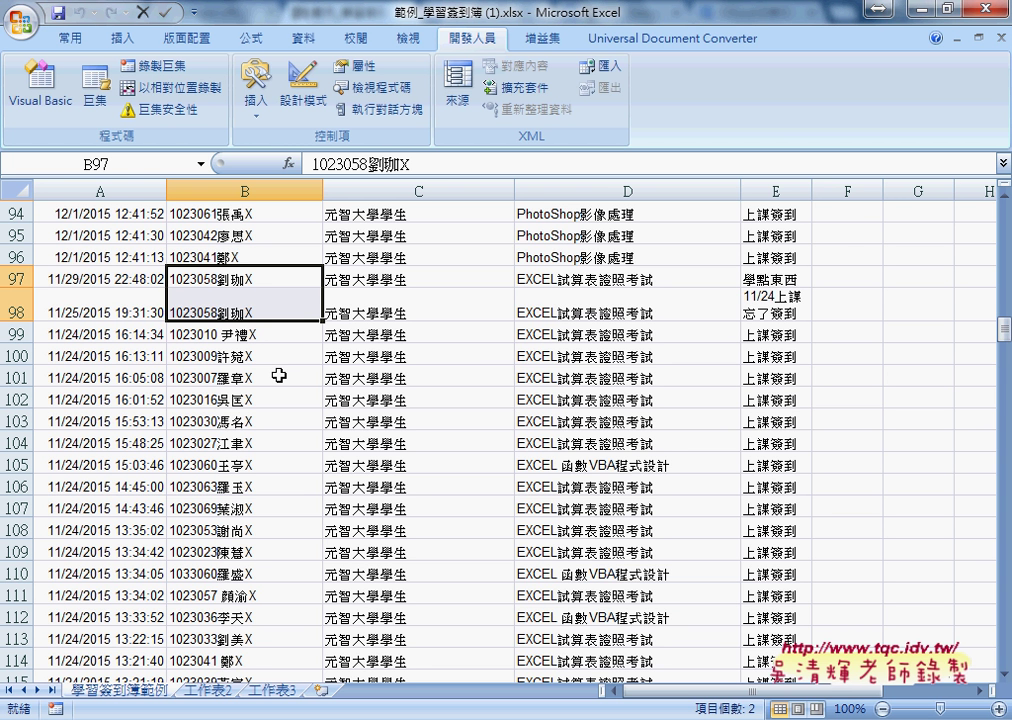
pyautogui.scroll(-2, 279, 375)
pyautogui.scroll(-3, 279, 375)
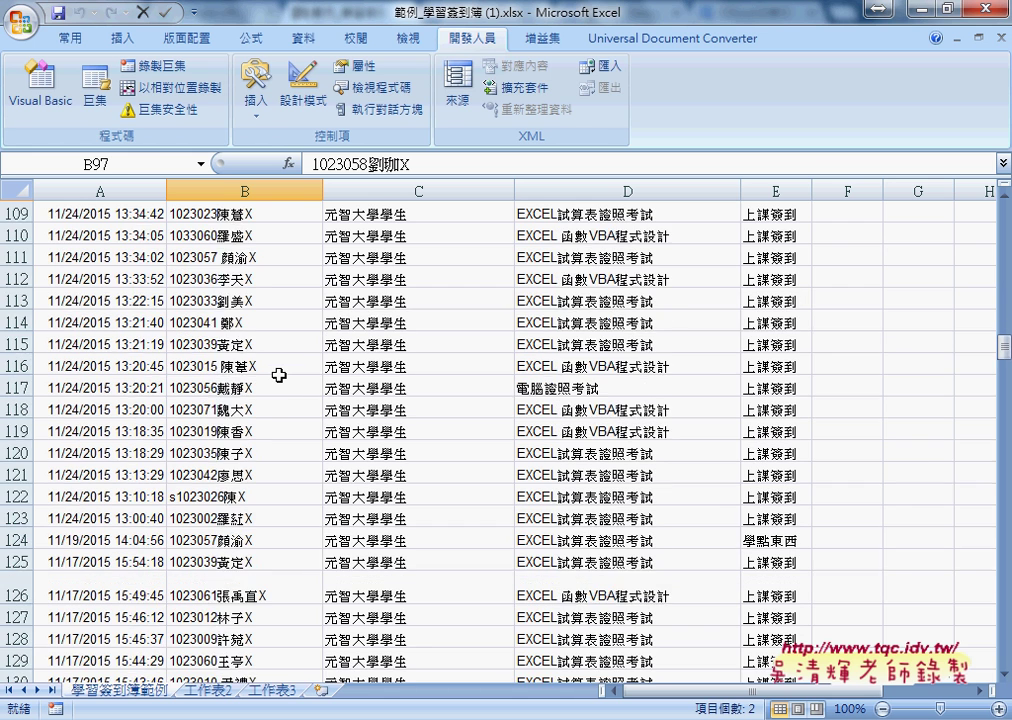
pyautogui.scroll(-4, 279, 375)
pyautogui.scroll(-3, 279, 375)
pyautogui.scroll(-1, 279, 375)
pyautogui.click(279, 382)
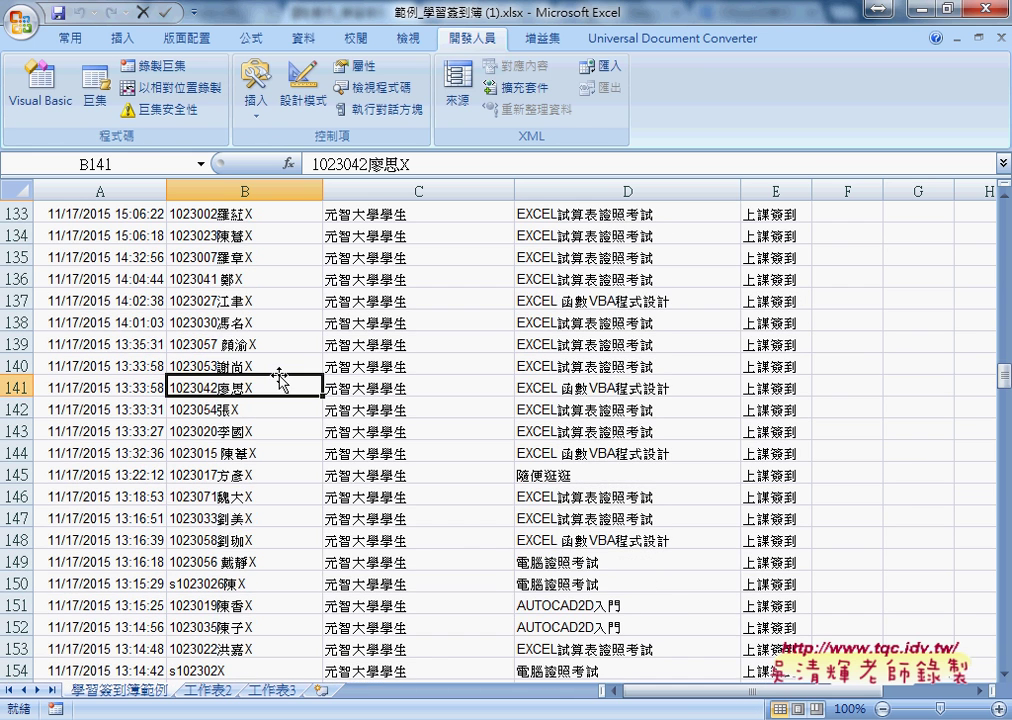
pyautogui.hotkey('ctrl', 'Down')
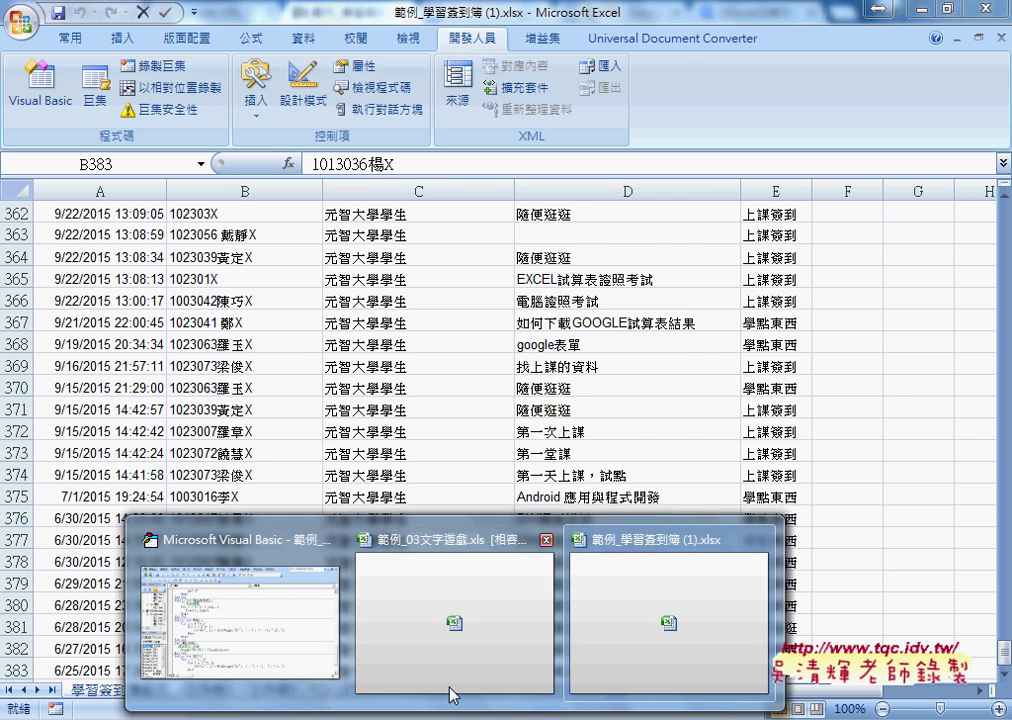
# Step: In Module1, highlight the empty-column-A test and Rows(i).Delete, then select the whole 刪除空白列 procedure
pyautogui.click(264, 630)
pyautogui.scroll(3, 653, 521)
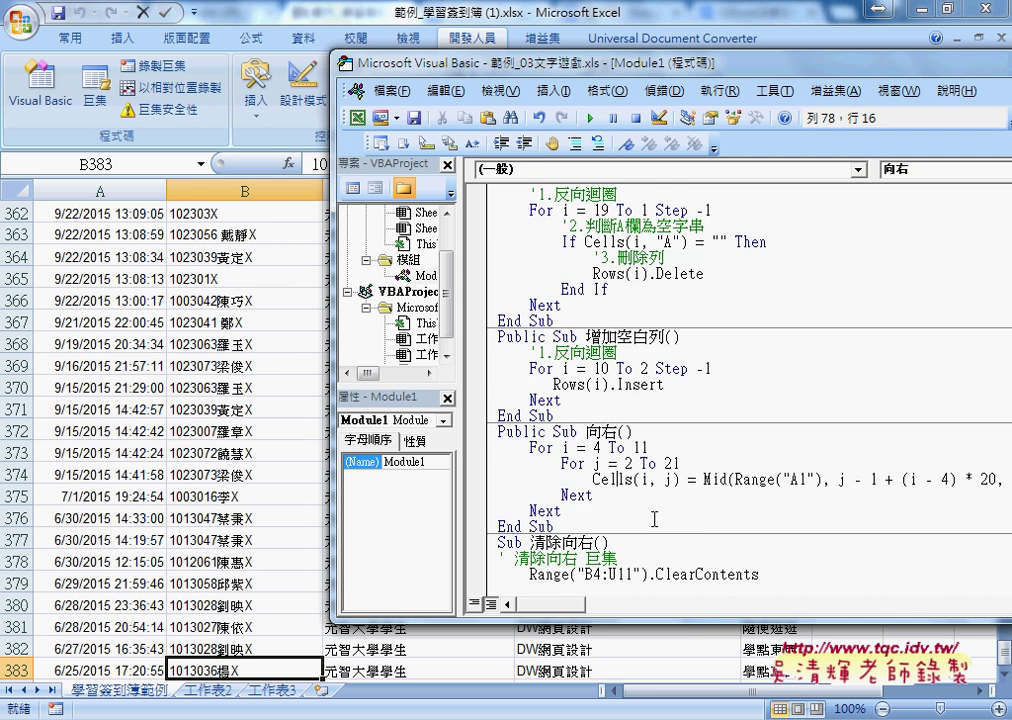
pyautogui.scroll(1, 620, 480)
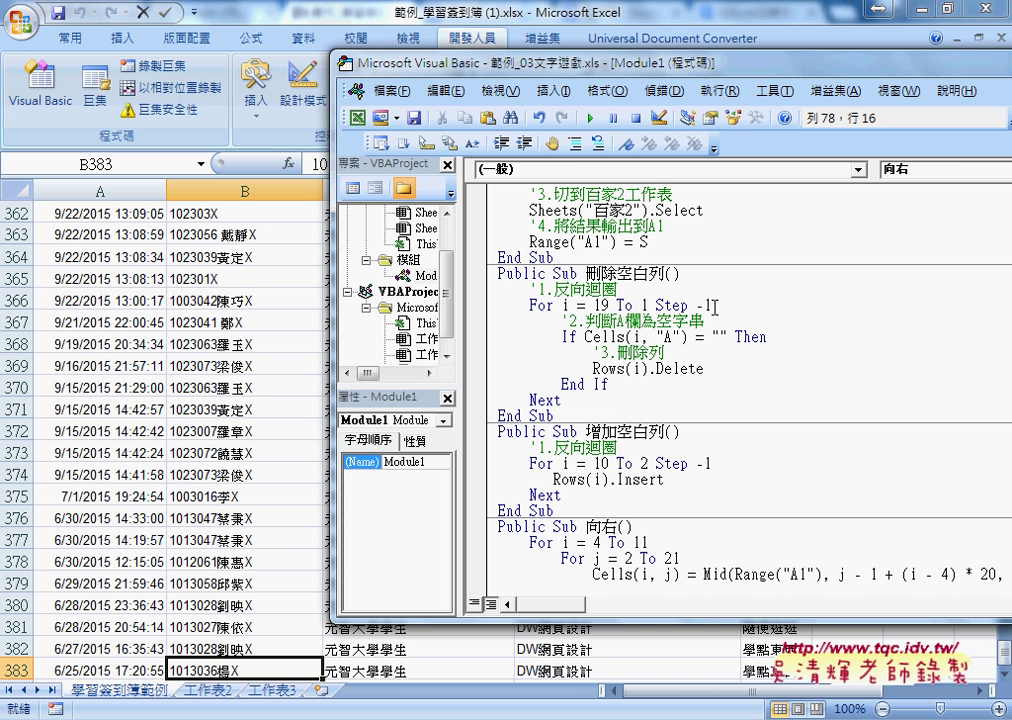
pyautogui.click(568, 337)
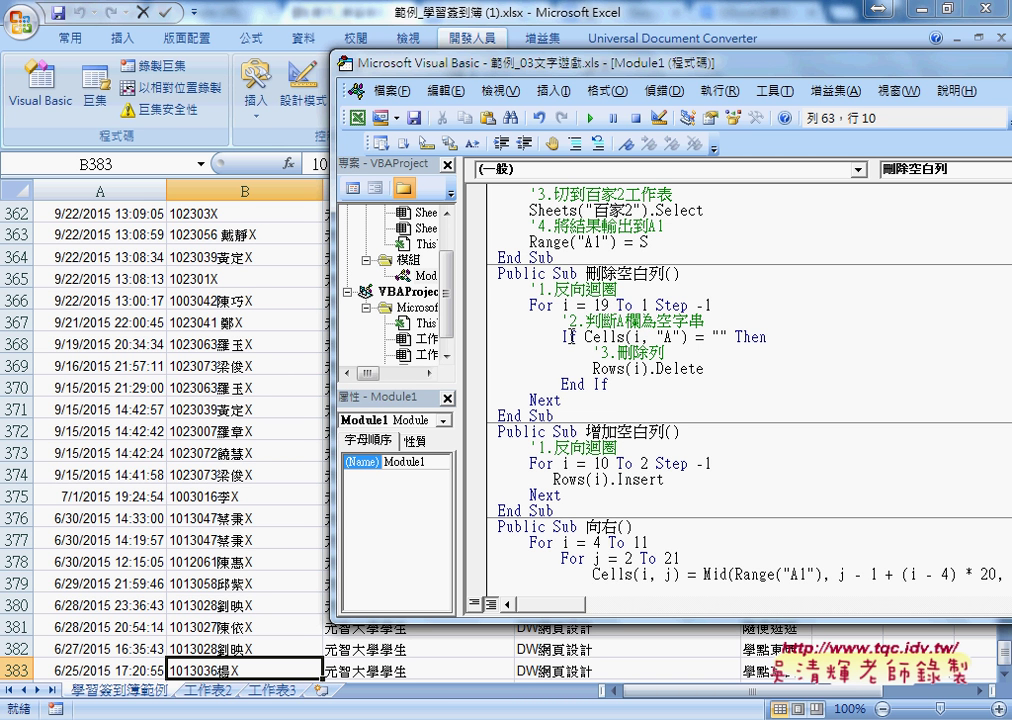
pyautogui.moveTo(585, 337); pyautogui.dragTo(730, 337)
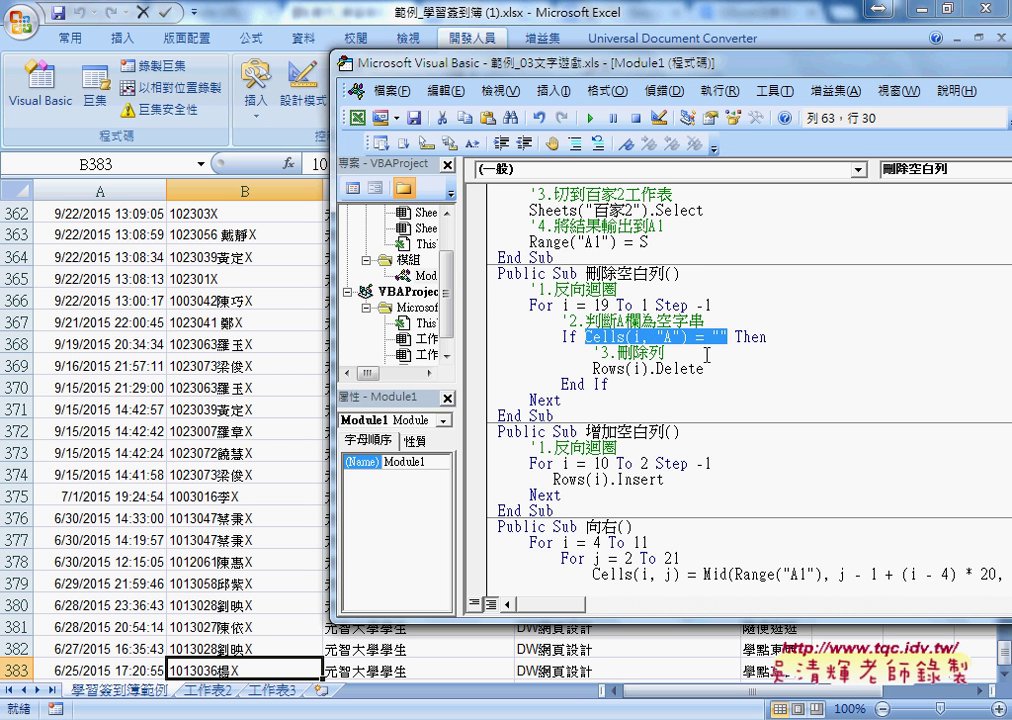
pyautogui.moveTo(704, 368); pyautogui.dragTo(593, 368)
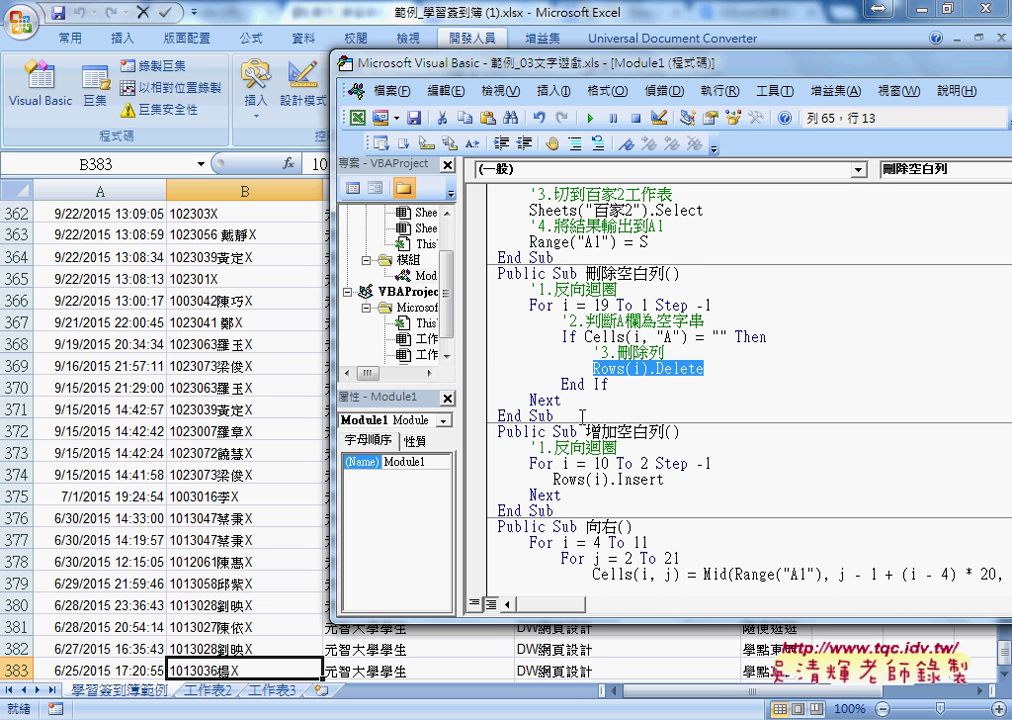
pyautogui.moveTo(487, 415); pyautogui.dragTo(487, 273)
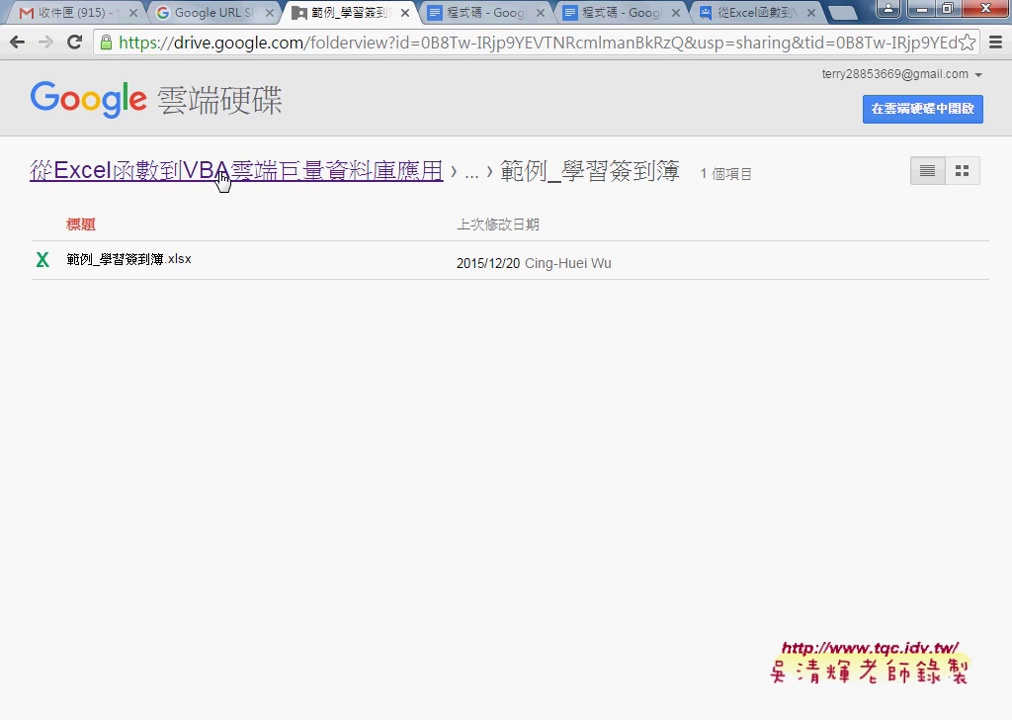
# Step: Return to 01_入門, open the 範例_學習簽到簿 folder and preview 範例_學習簽到簿.xlsx
pyautogui.click(14, 44)
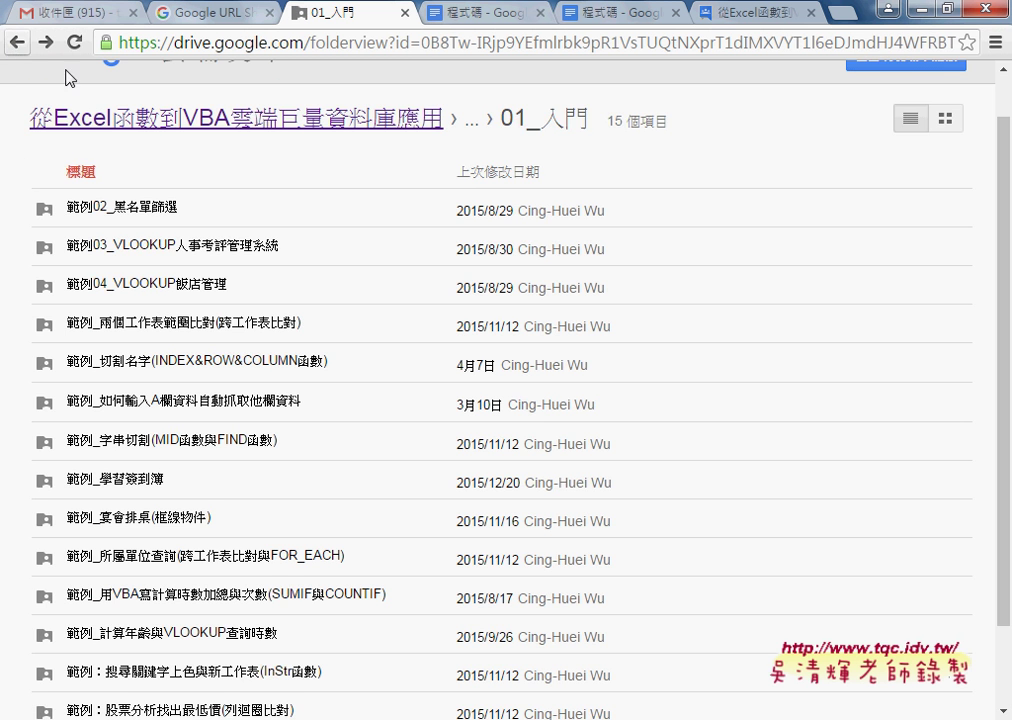
pyautogui.moveTo(588, 118); pyautogui.dragTo(499, 118)
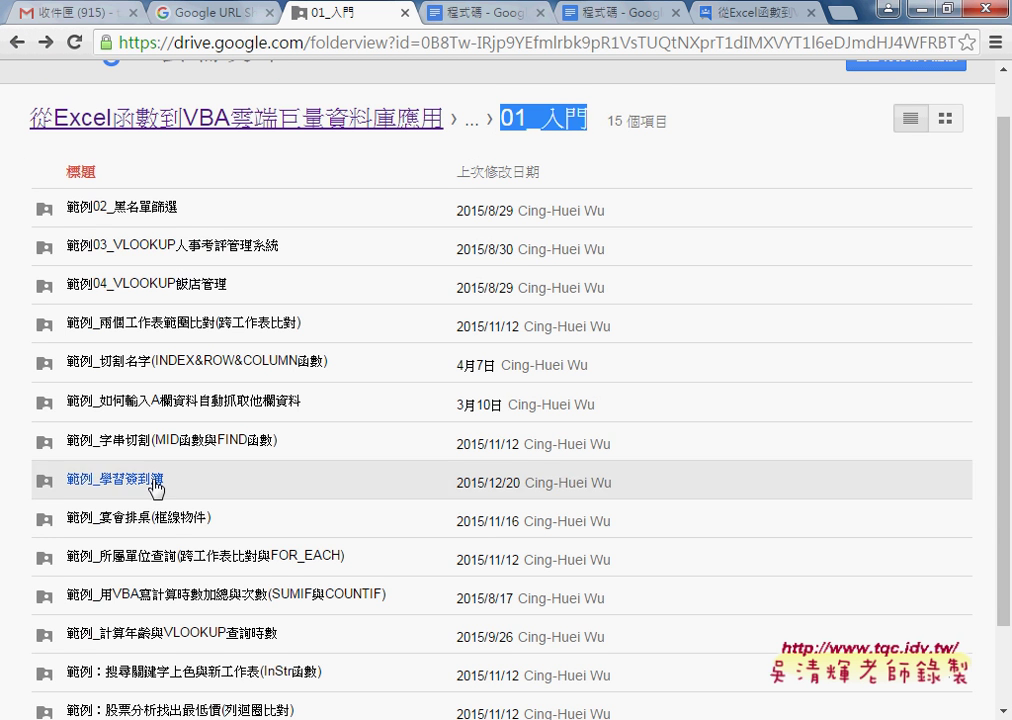
pyautogui.moveTo(169, 480); pyautogui.dragTo(43, 481)
pyautogui.click(101, 487)
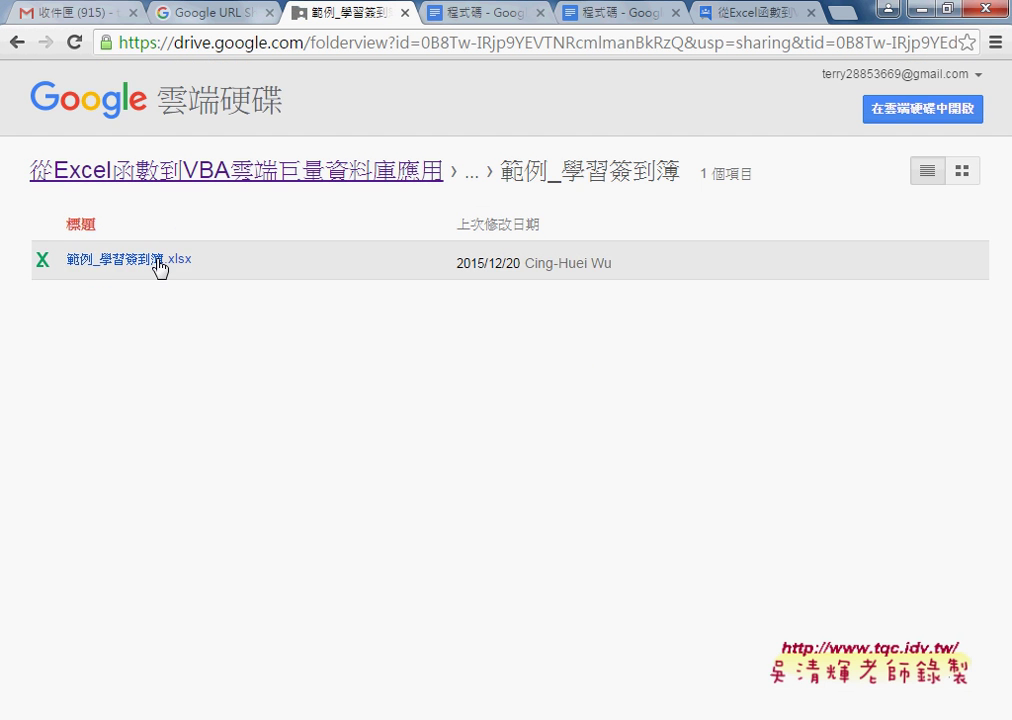
pyautogui.click(157, 262)
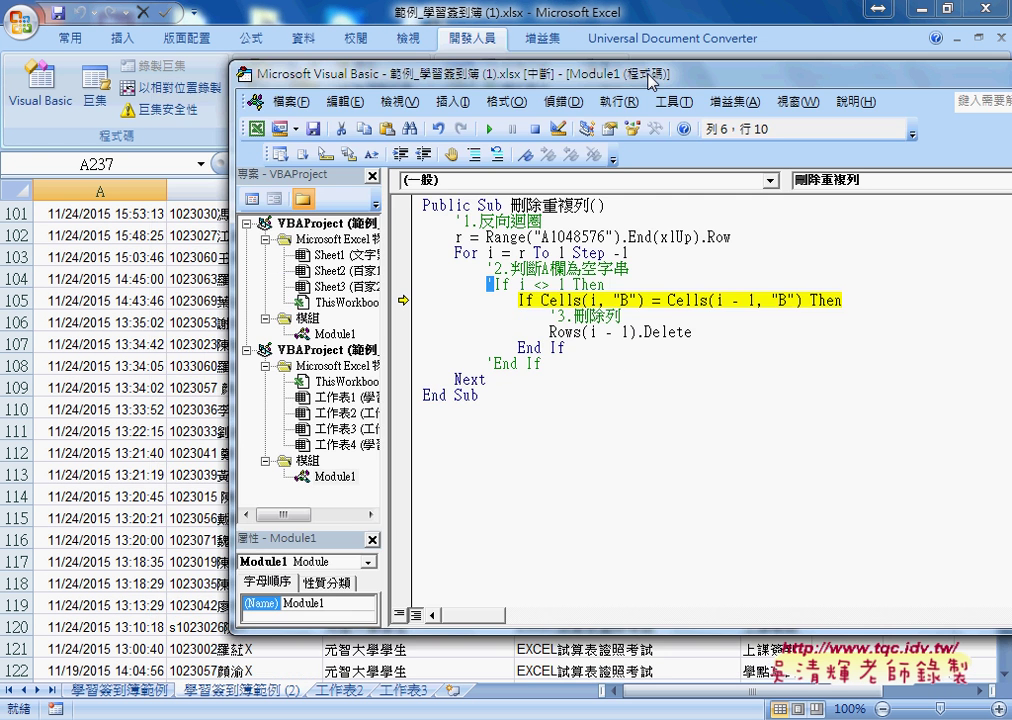
# Step: Widen the Project Explorer and select the sign-in workbook's Module1
pyautogui.moveTo(590, 105); pyautogui.dragTo(675, 79)
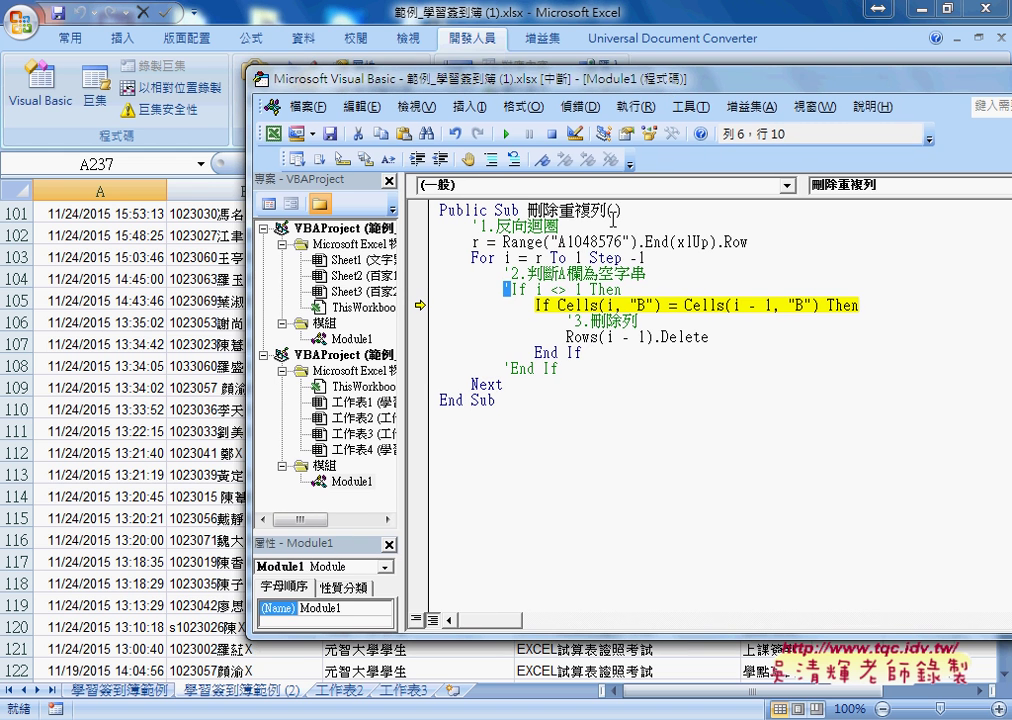
pyautogui.moveTo(557, 210); pyautogui.dragTo(590, 210)
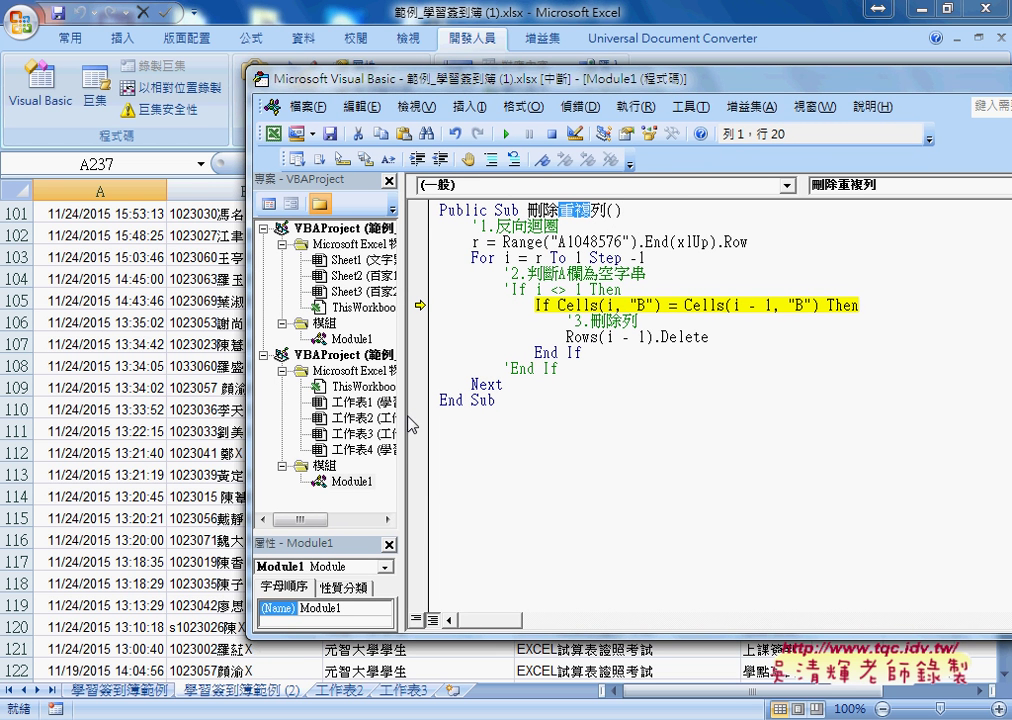
pyautogui.moveTo(409, 424); pyautogui.dragTo(524, 413)
pyautogui.click(420, 356)
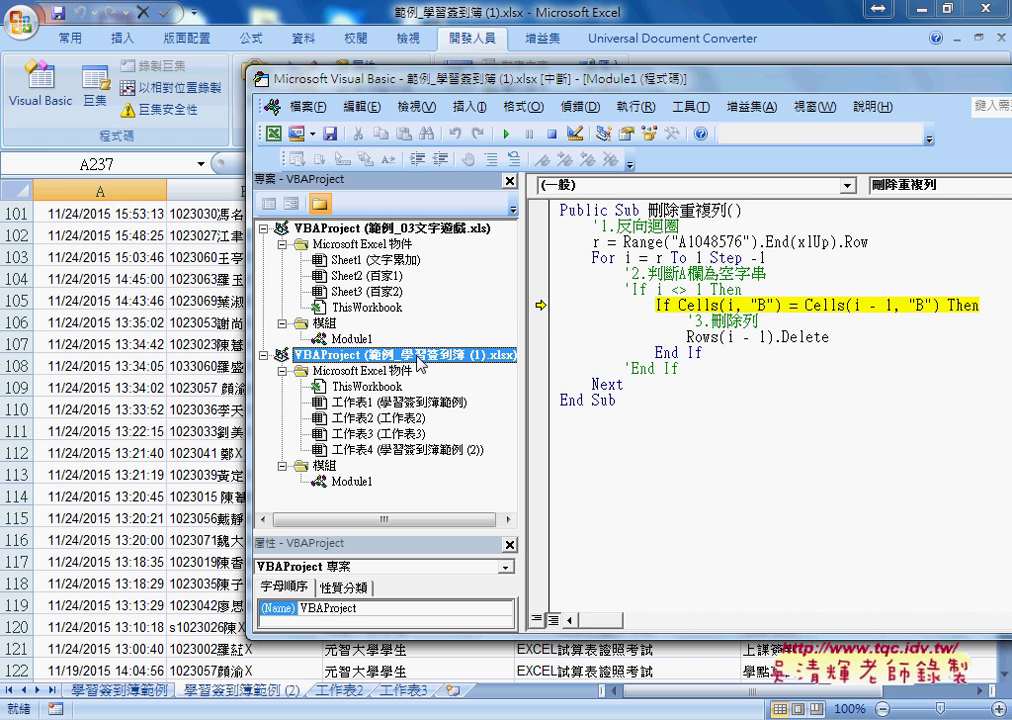
pyautogui.click(362, 482)
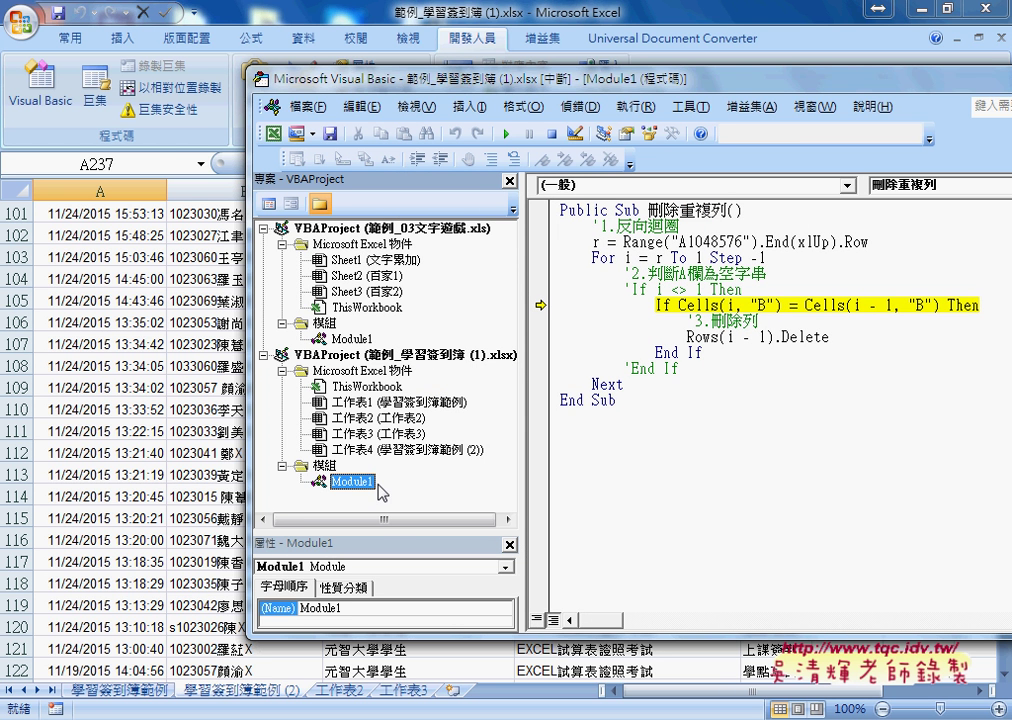
# Step: Open the 範例_03文字遊戲 Module1 and scroll to its last macro, 清除向下
pyautogui.doubleClick(356, 340)
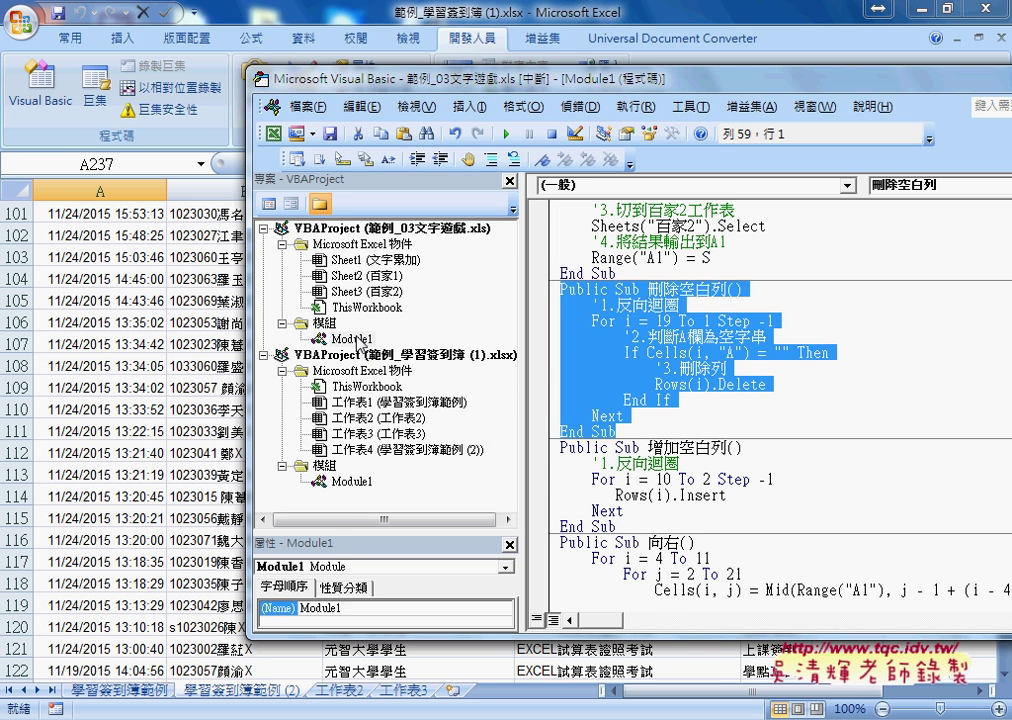
pyautogui.click(300, 228)
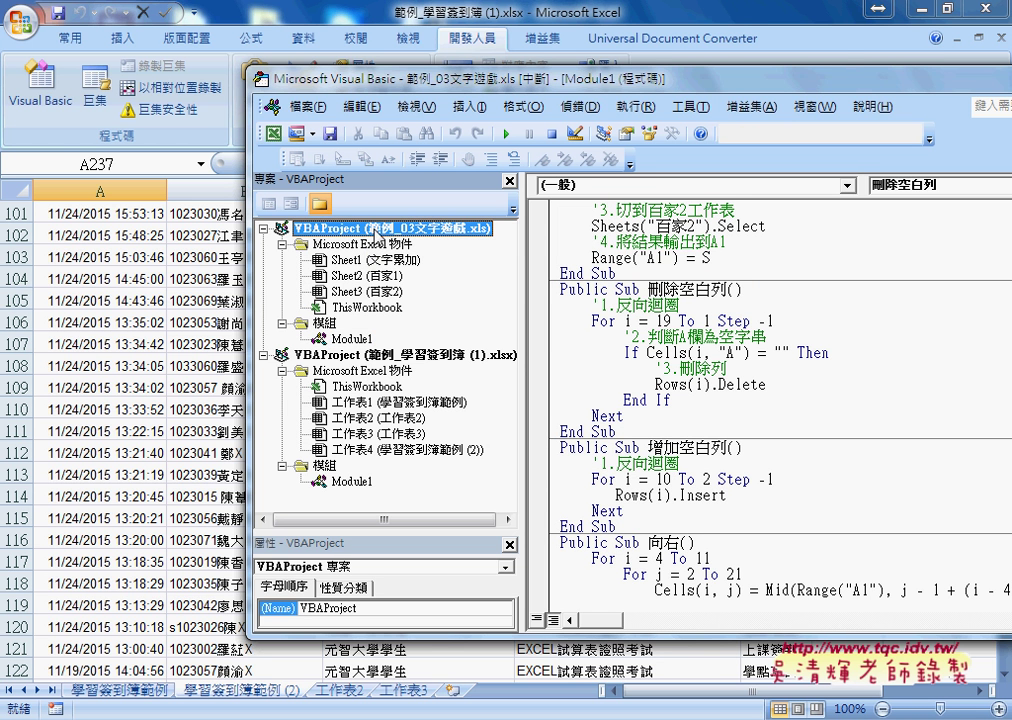
pyautogui.click(345, 355)
pyautogui.click(340, 480)
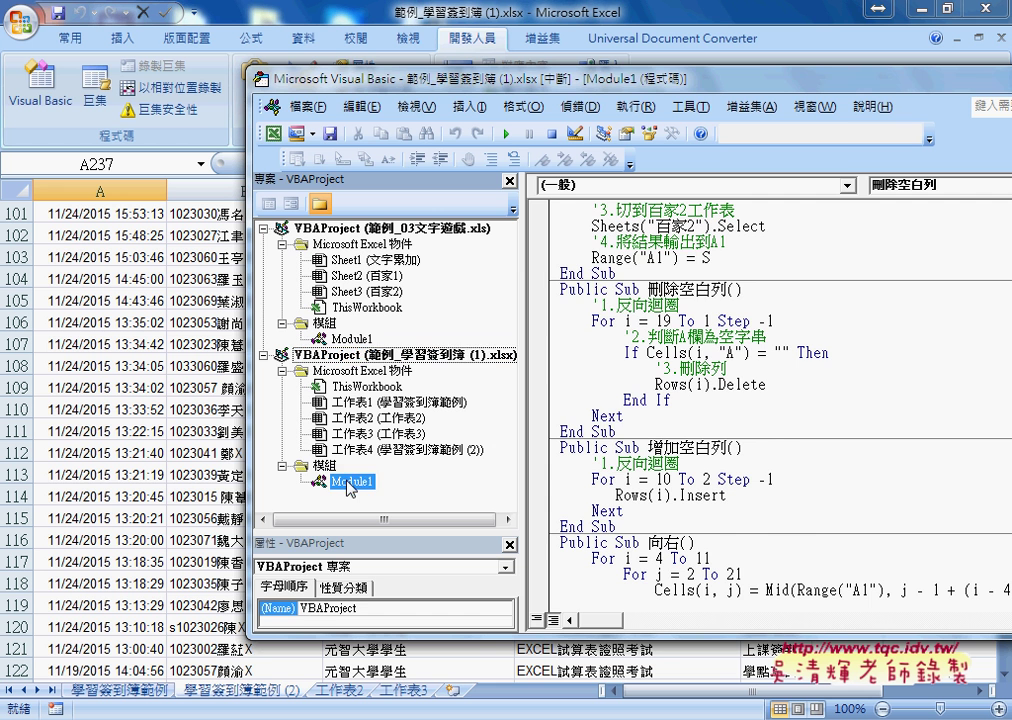
pyautogui.doubleClick(356, 342)
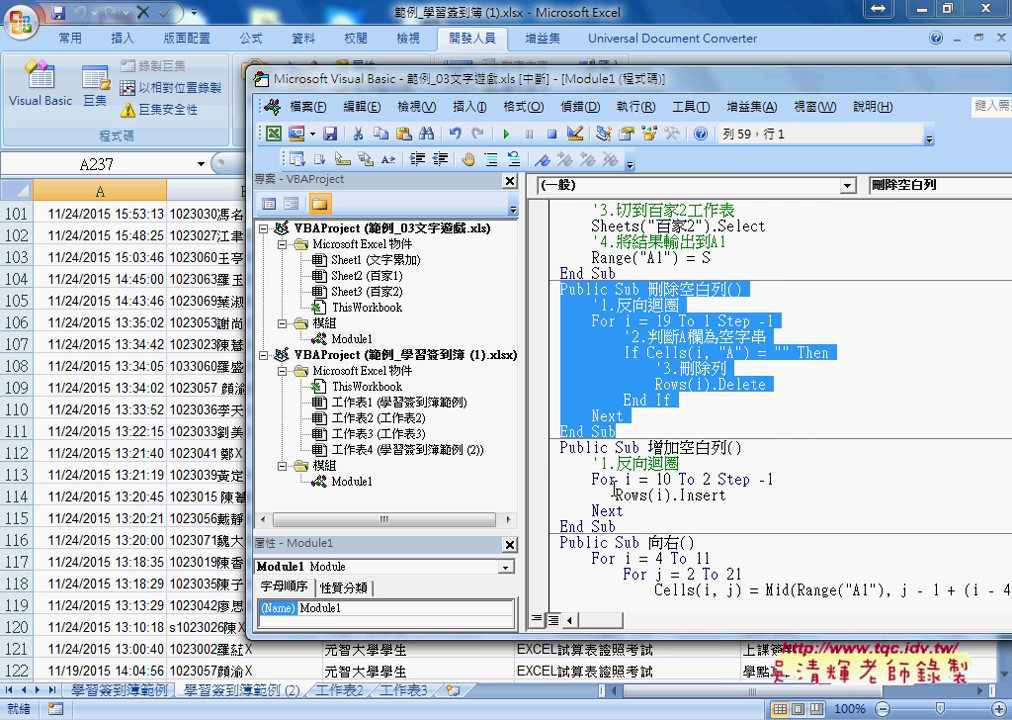
pyautogui.scroll(-6, 610, 488)
pyautogui.scroll(-1, 602, 522)
pyautogui.click(588, 594)
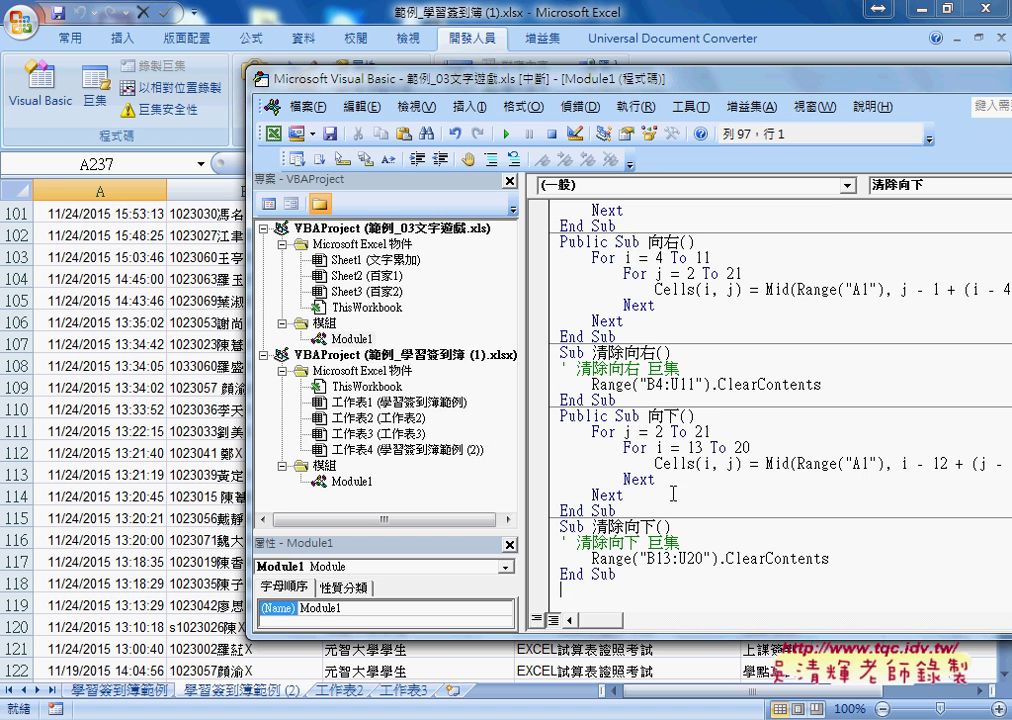
# Step: Reselect the sign-in project's Module1 and cancel inserting a new module
pyautogui.click(405, 356)
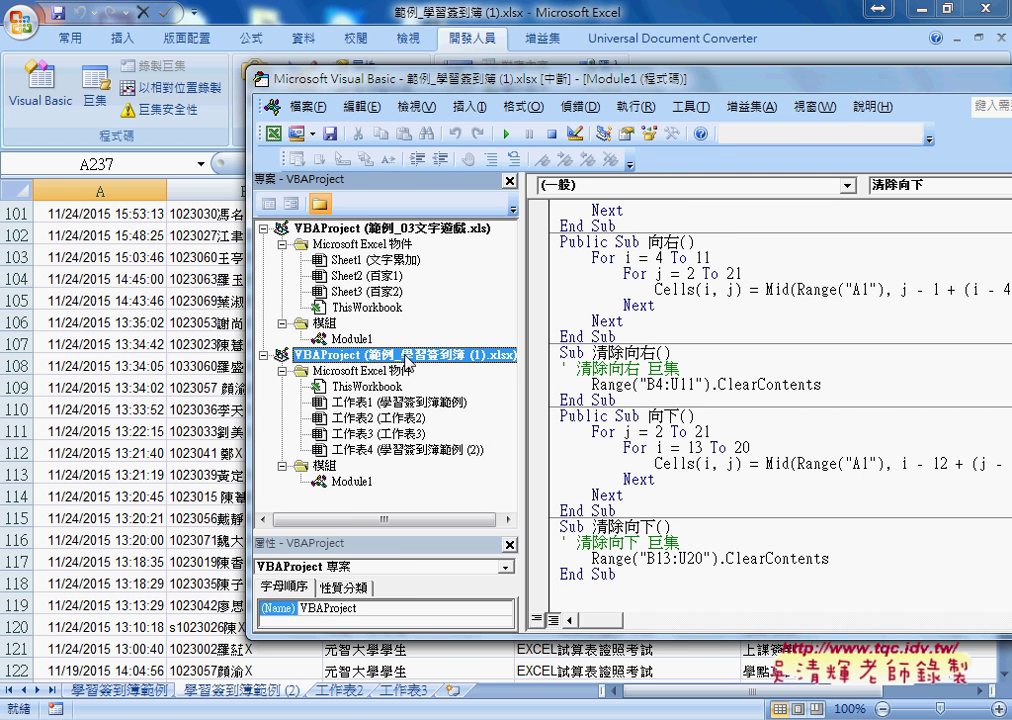
pyautogui.click(352, 481)
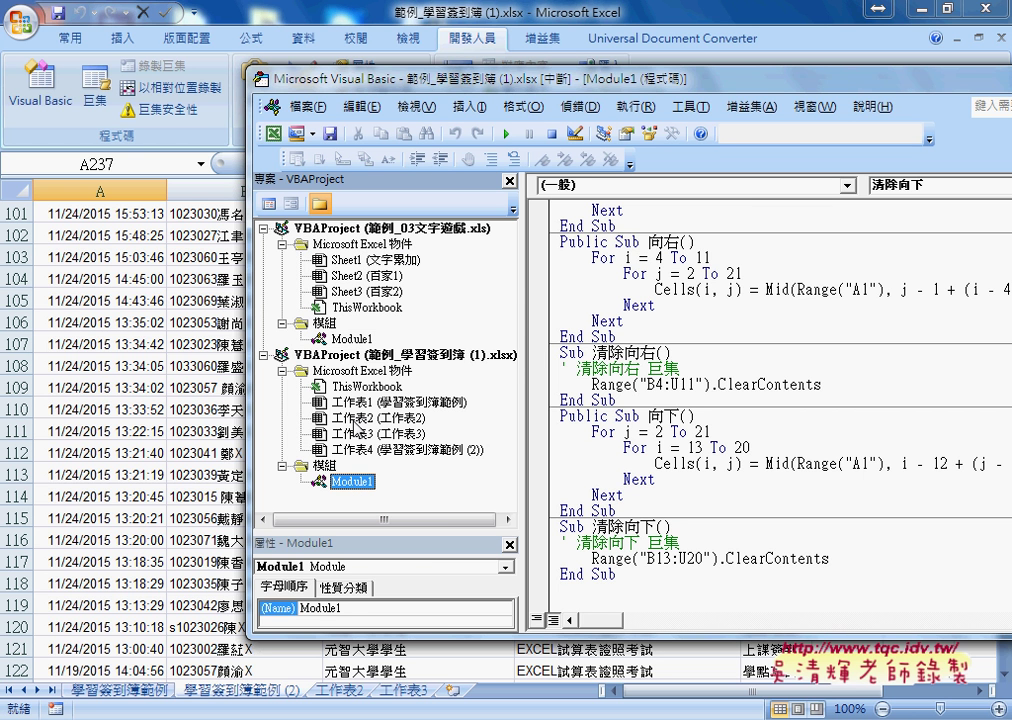
pyautogui.rightClick(354, 420)
pyautogui.moveTo(437, 504)
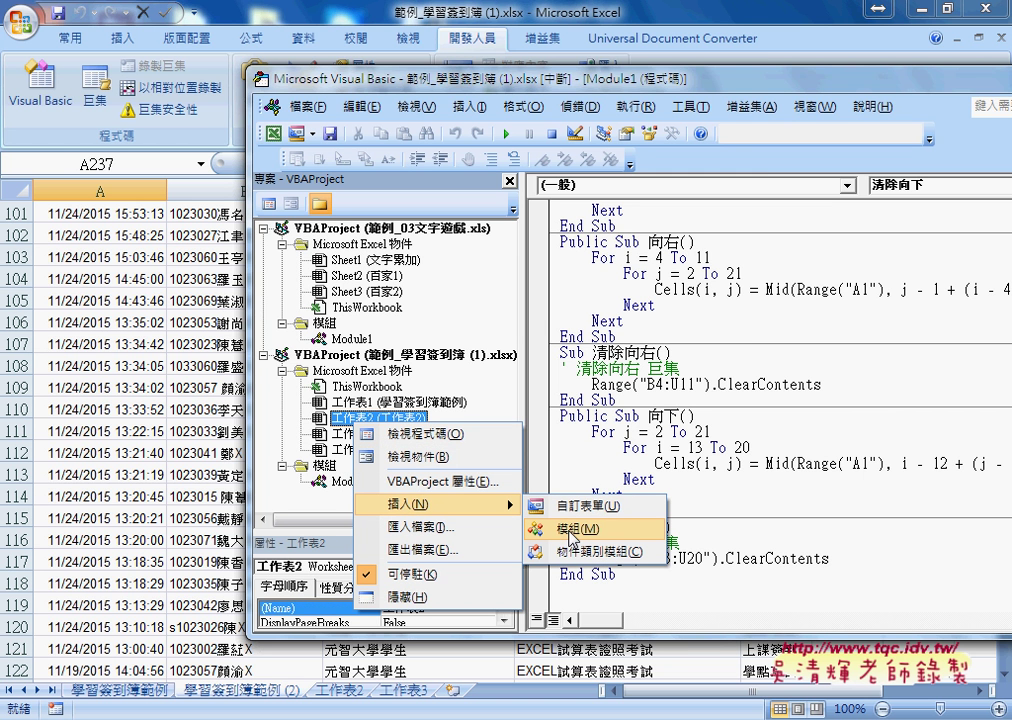
pyautogui.click(436, 356)
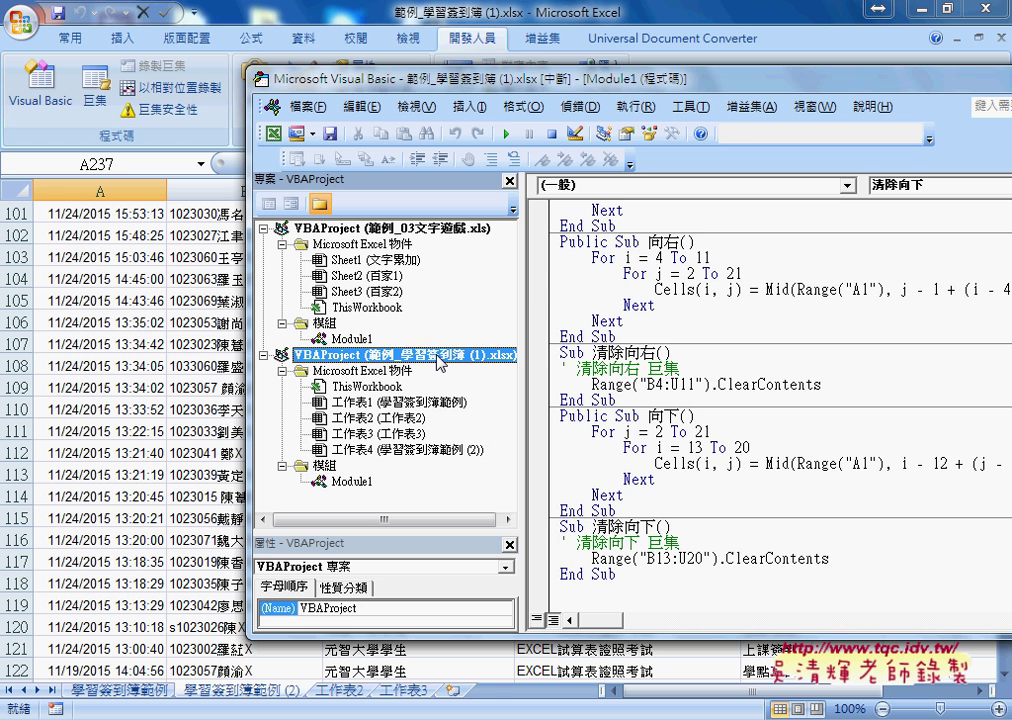
# Step: Open the 刪除重複列 macro, stop the paused run, and narrow the project tree pane
pyautogui.doubleClick(350, 481)
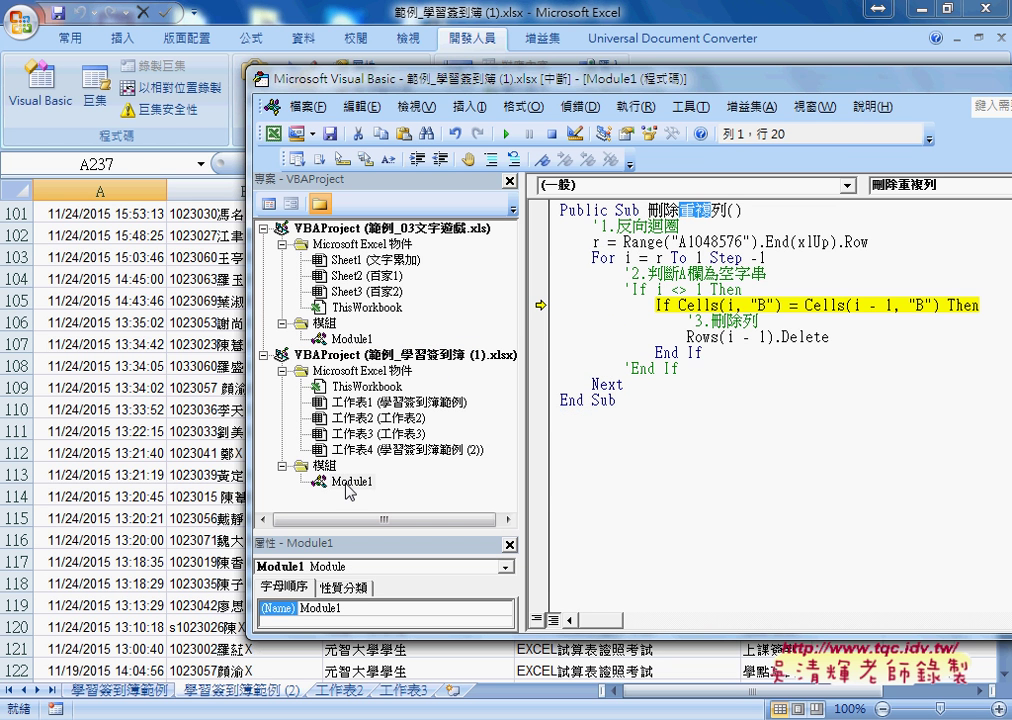
pyautogui.click(552, 134)
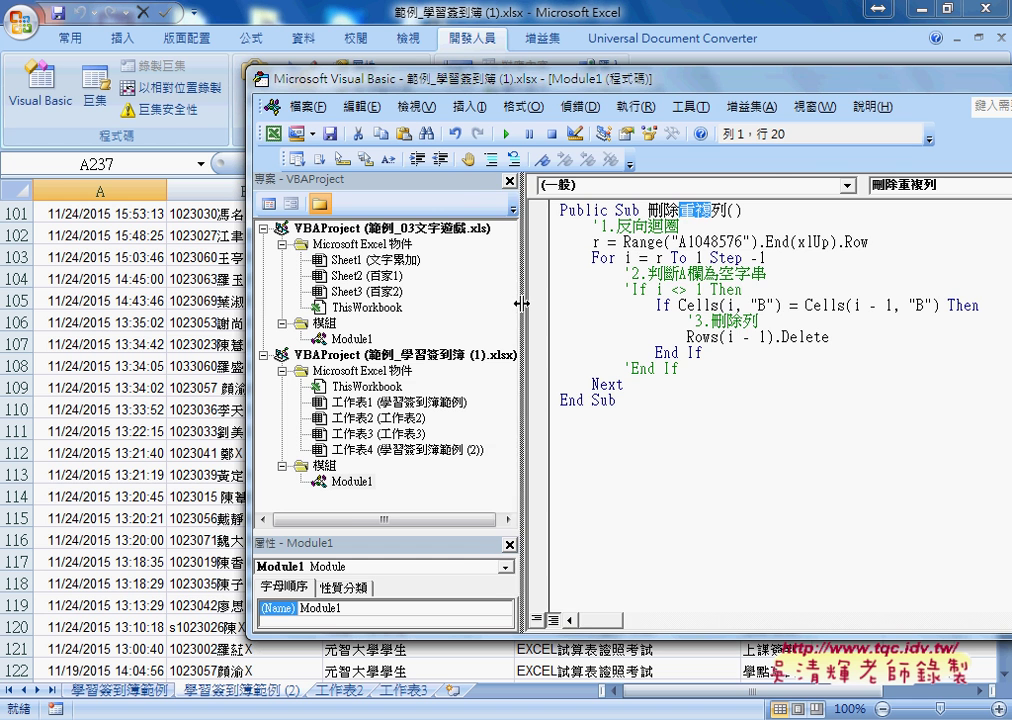
pyautogui.moveTo(519, 300); pyautogui.dragTo(483, 300)
pyautogui.moveTo(483, 228); pyautogui.dragTo(487, 228)
# Step: Highlight the macro name, the 1.反向迴圈 comment and the loop's r, then return to the worksheet
pyautogui.moveTo(657, 210); pyautogui.dragTo(690, 210)
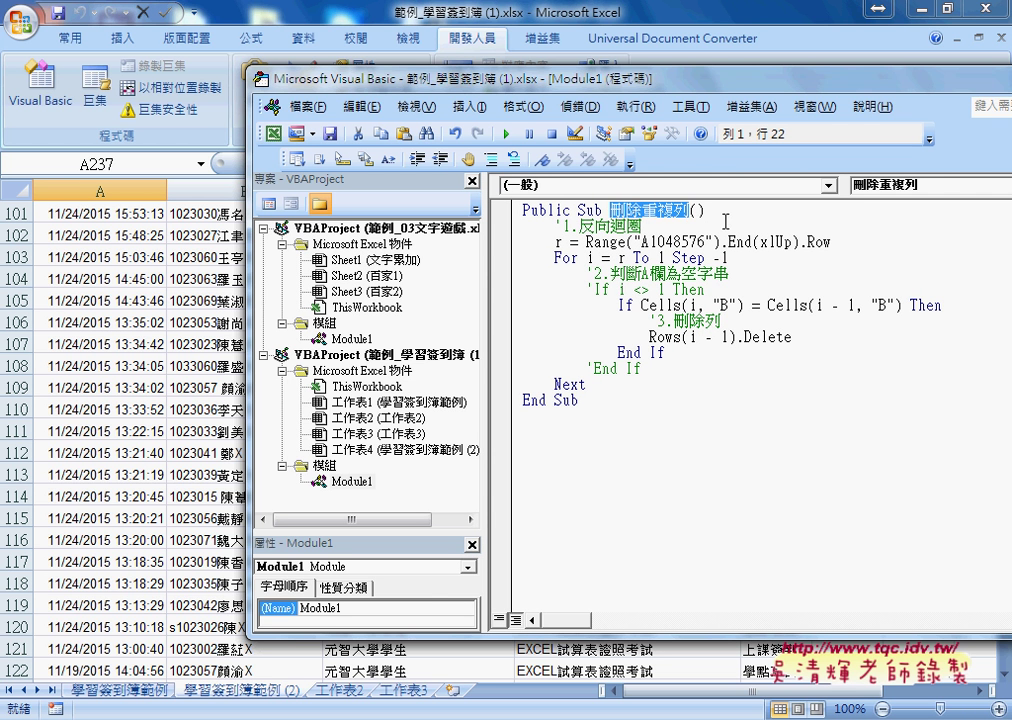
pyautogui.press('Down')
pyautogui.moveTo(643, 228); pyautogui.dragTo(556, 228)
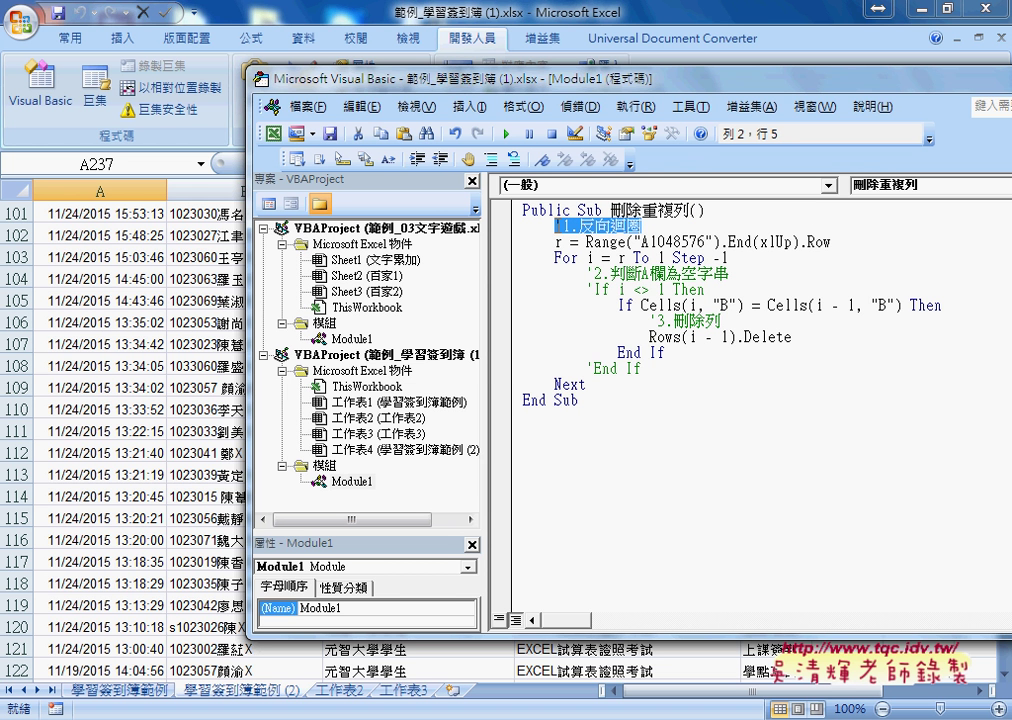
pyautogui.click(588, 242)
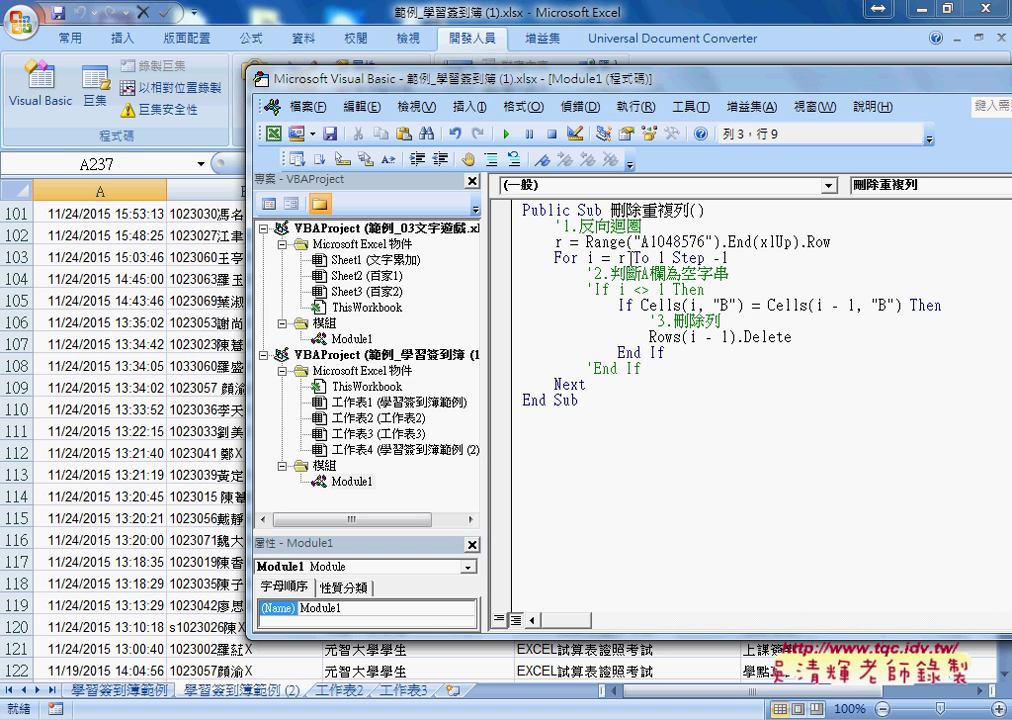
pyautogui.doubleClick(621, 257)
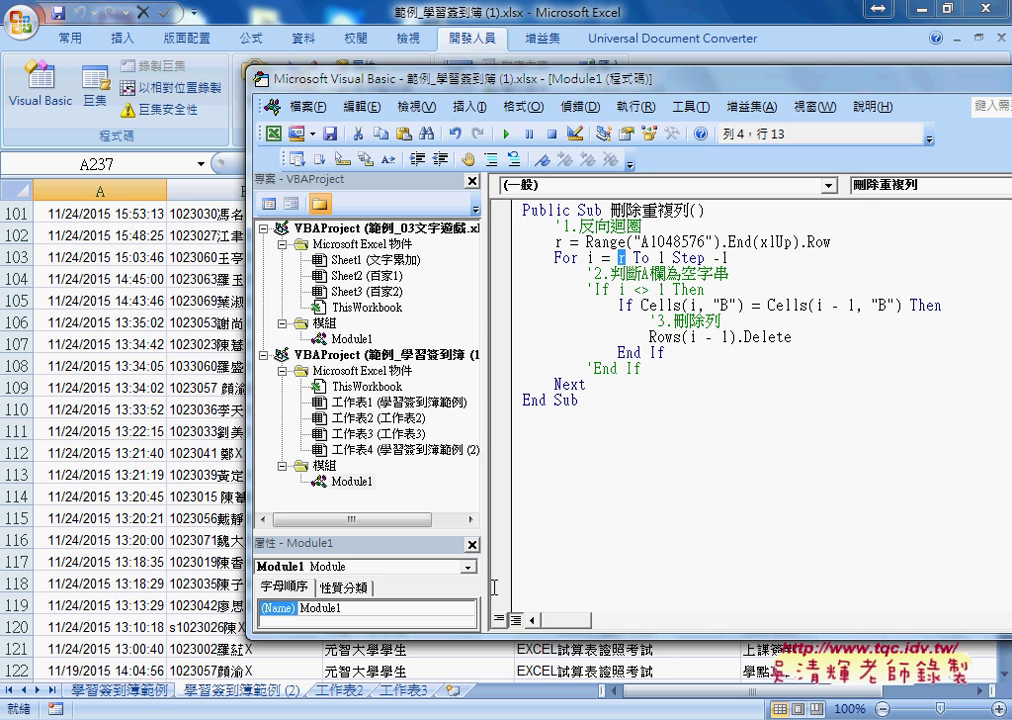
pyautogui.click(140, 689)
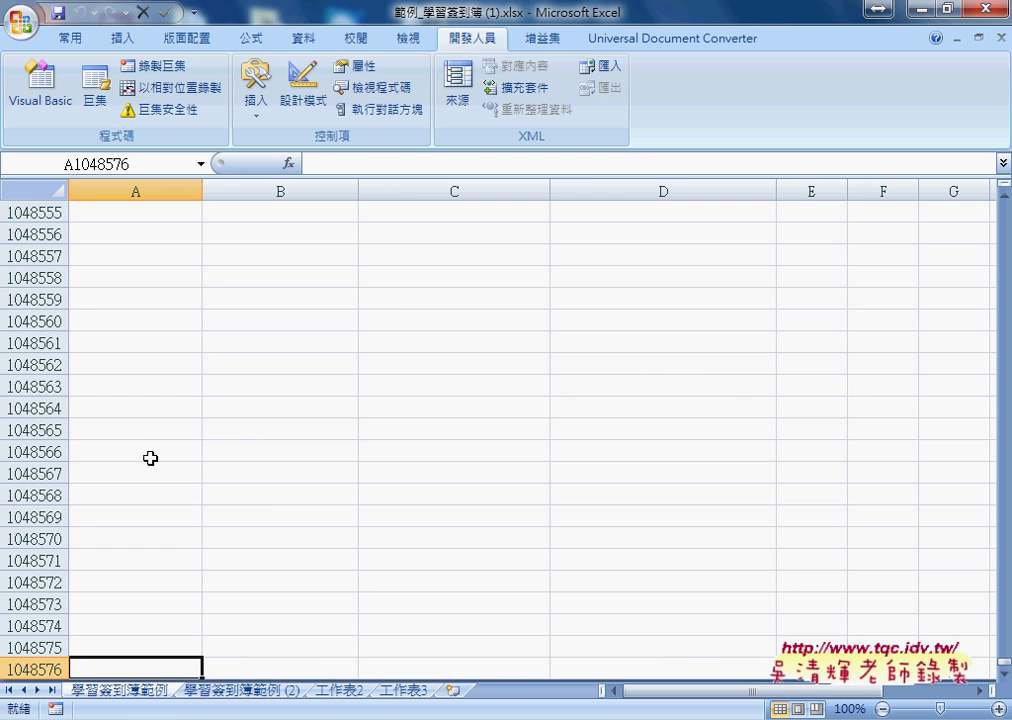
pyautogui.hotkey('ctrl', 'Up')
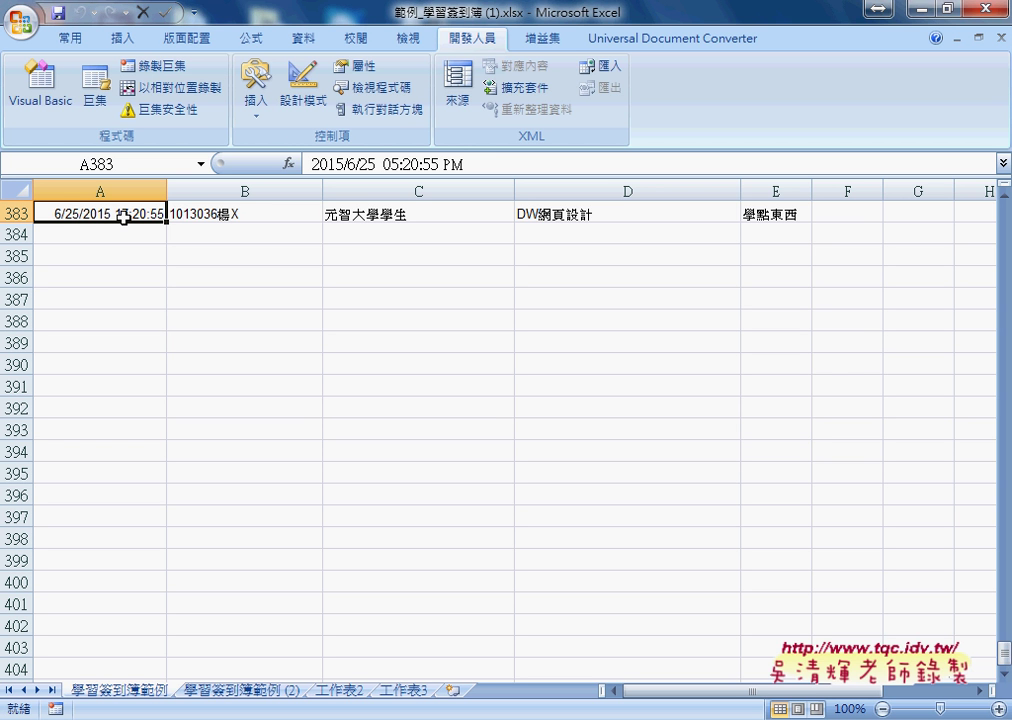
pyautogui.scroll(1, 123, 217)
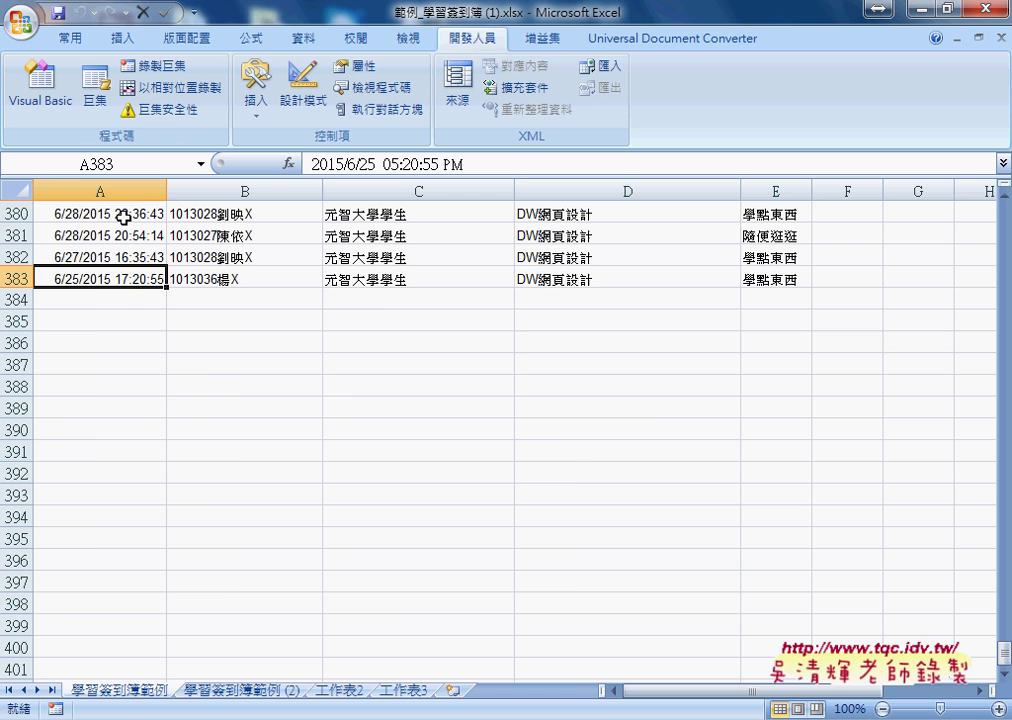
pyautogui.scroll(5, 123, 217)
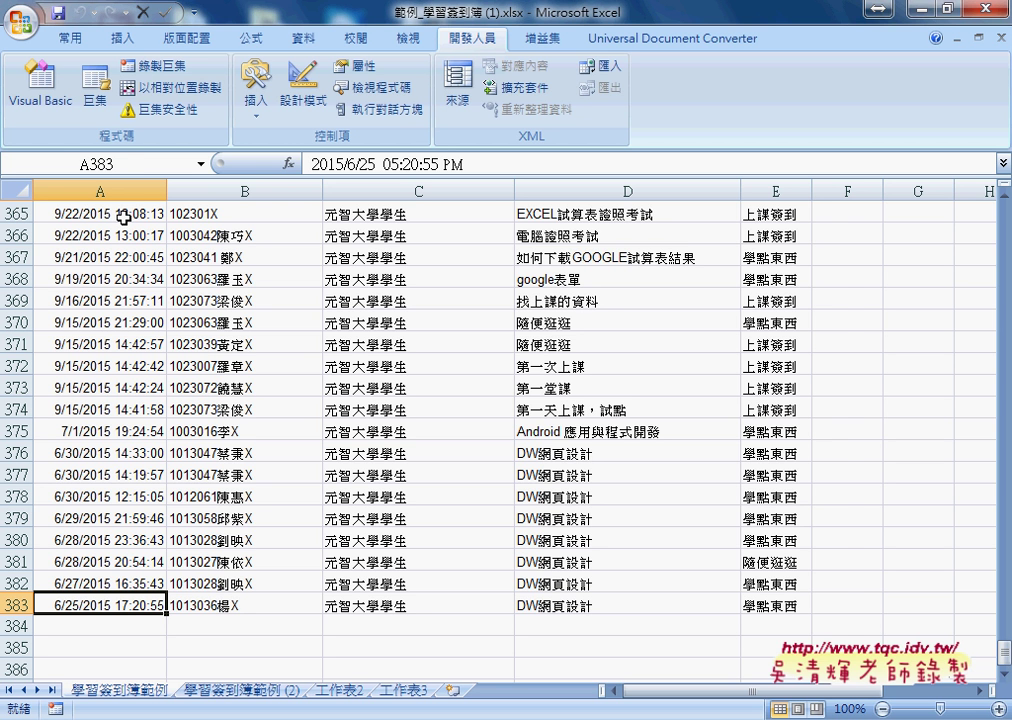
pyautogui.hotkey('ctrl', 'Down')
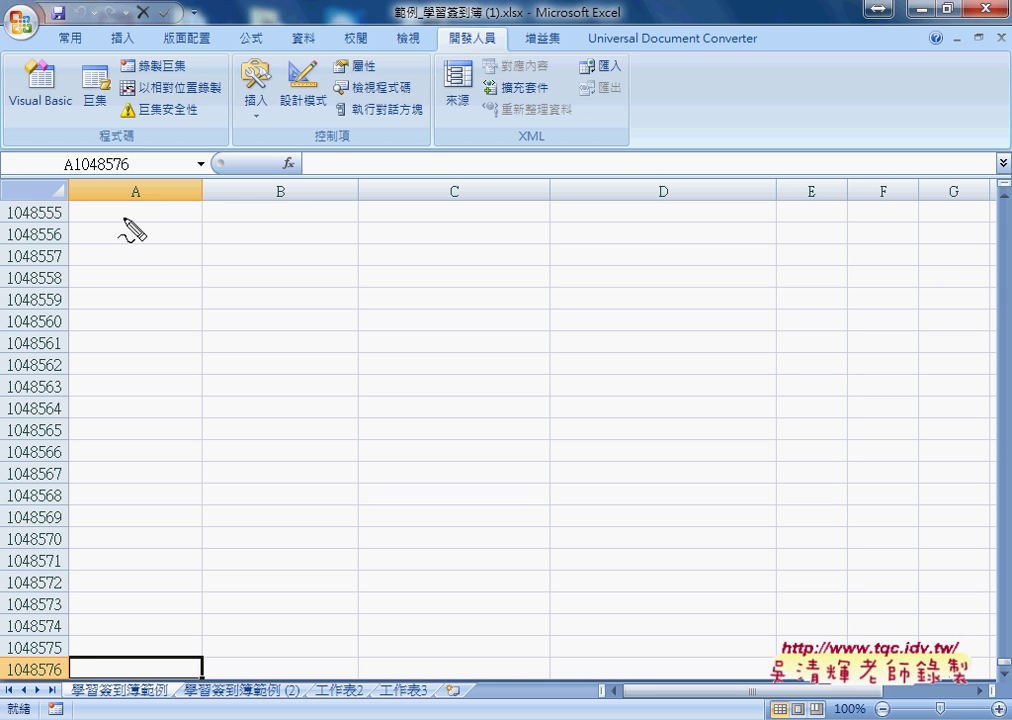
# Step: Ink-annotate the row limits: circle 1048576, write 2007, 65536 and 1048576, and underline them
pyautogui.moveTo(66, 652); pyautogui.dragTo(80, 683)
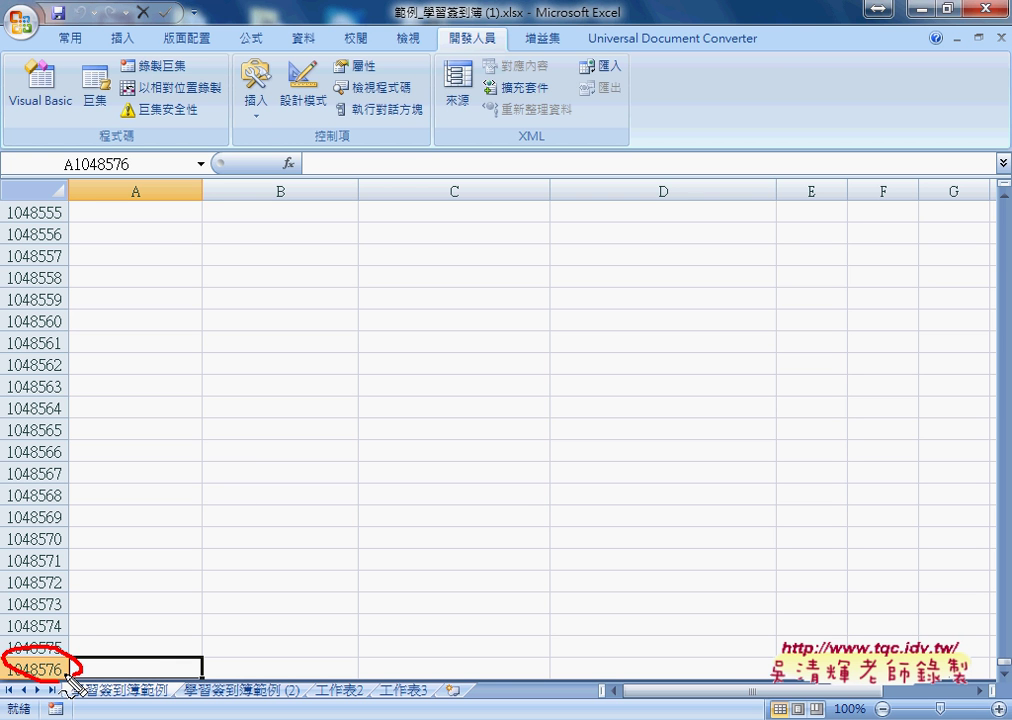
pyautogui.moveTo(140, 591)
pyautogui.mouseDown()
pyautogui.moveTo(160, 605)
pyautogui.moveTo(199, 592)
pyautogui.moveTo(213, 606)
pyautogui.moveTo(192, 540)
pyautogui.moveTo(50, 578)
pyautogui.moveTo(62, 576)
pyautogui.mouseUp()
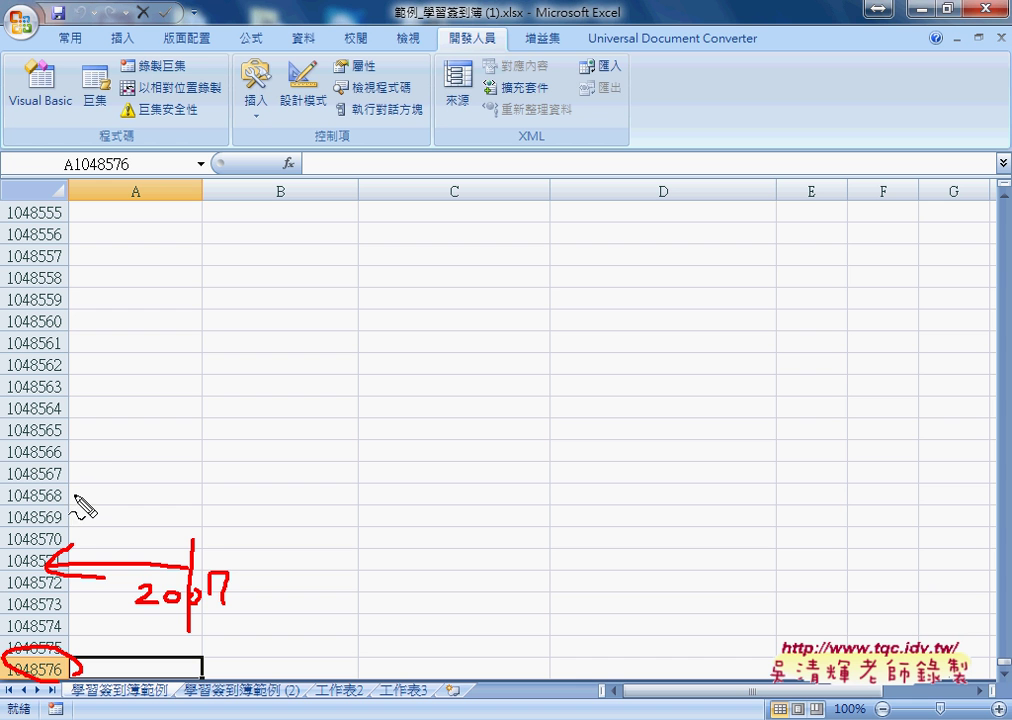
pyautogui.moveTo(84, 479)
pyautogui.mouseDown()
pyautogui.moveTo(75, 500)
pyautogui.moveTo(141, 505)
pyautogui.mouseUp()
pyautogui.moveTo(175, 465); pyautogui.dragTo(170, 485)
pyautogui.moveTo(300, 456)
pyautogui.mouseDown()
pyautogui.moveTo(294, 508)
pyautogui.moveTo(322, 490)
pyautogui.moveTo(366, 488)
pyautogui.moveTo(357, 505)
pyautogui.mouseUp()
pyautogui.moveTo(393, 470)
pyautogui.mouseDown()
pyautogui.moveTo(395, 486)
pyautogui.moveTo(425, 483)
pyautogui.moveTo(424, 500)
pyautogui.mouseUp()
pyautogui.moveTo(448, 450); pyautogui.dragTo(442, 482)
pyautogui.moveTo(268, 508); pyautogui.dragTo(452, 511)
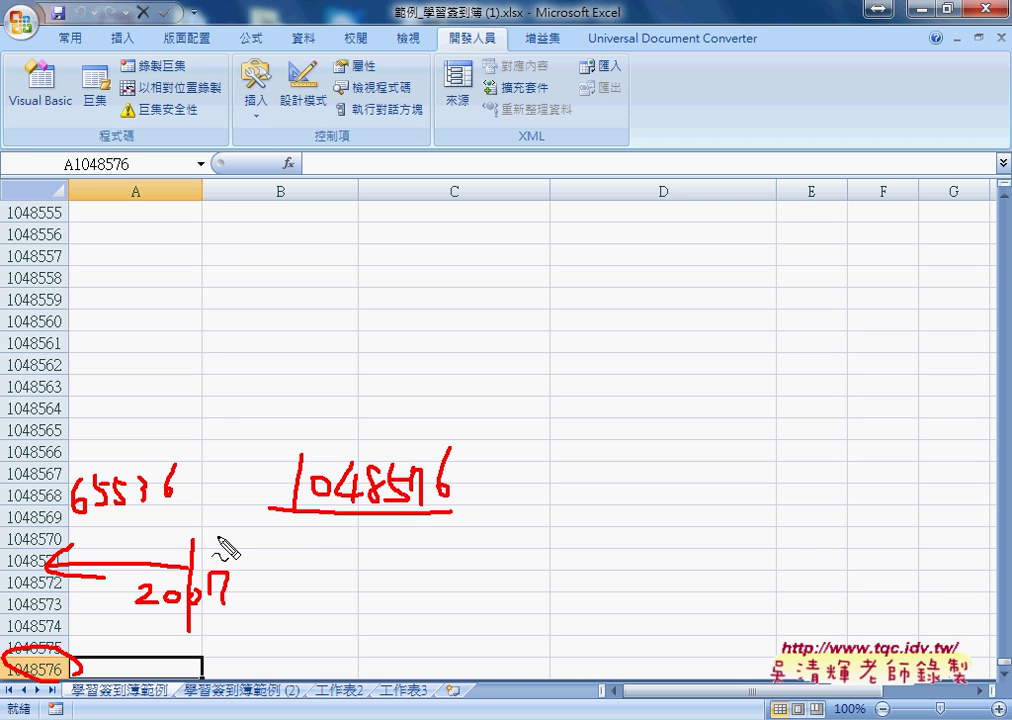
pyautogui.moveTo(204, 535); pyautogui.dragTo(204, 400)
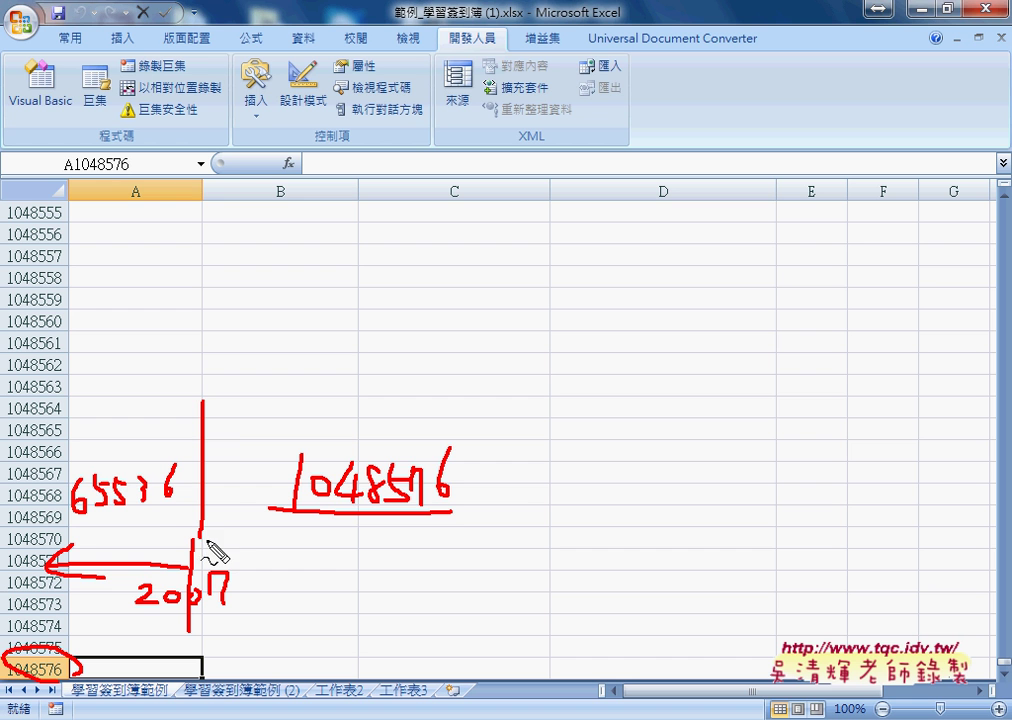
pyautogui.moveTo(167, 520); pyautogui.dragTo(68, 516)
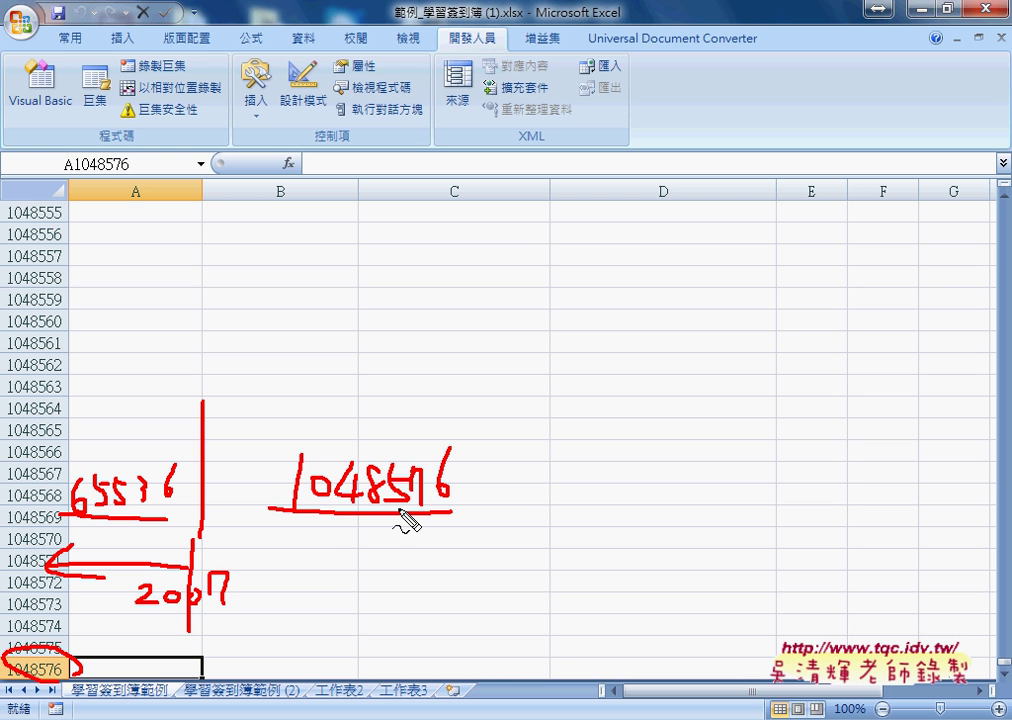
# Step: Clear the ink annotations and jump up to the last filled row, 383
pyautogui.press('Escape')
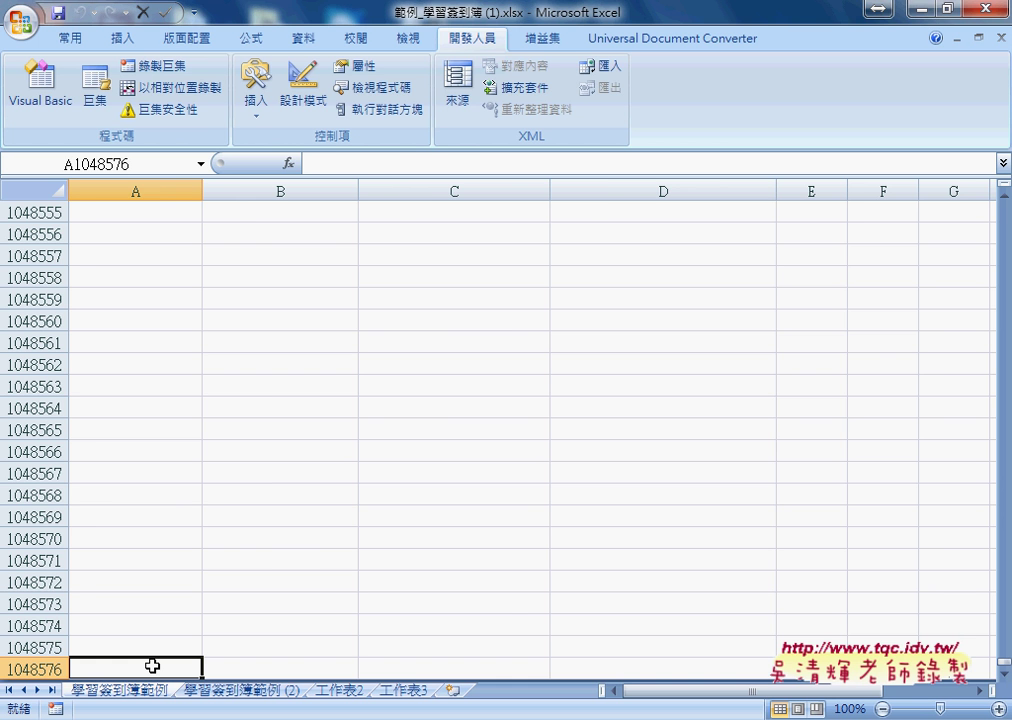
pyautogui.hotkey('ctrl', 'Up')
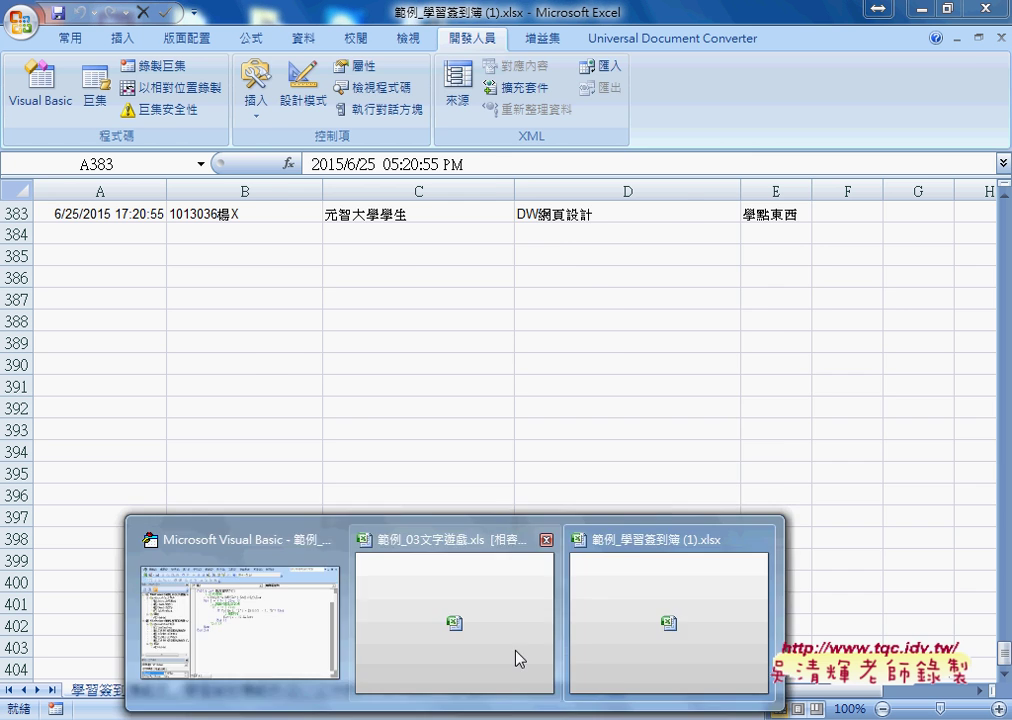
pyautogui.click(357, 636)
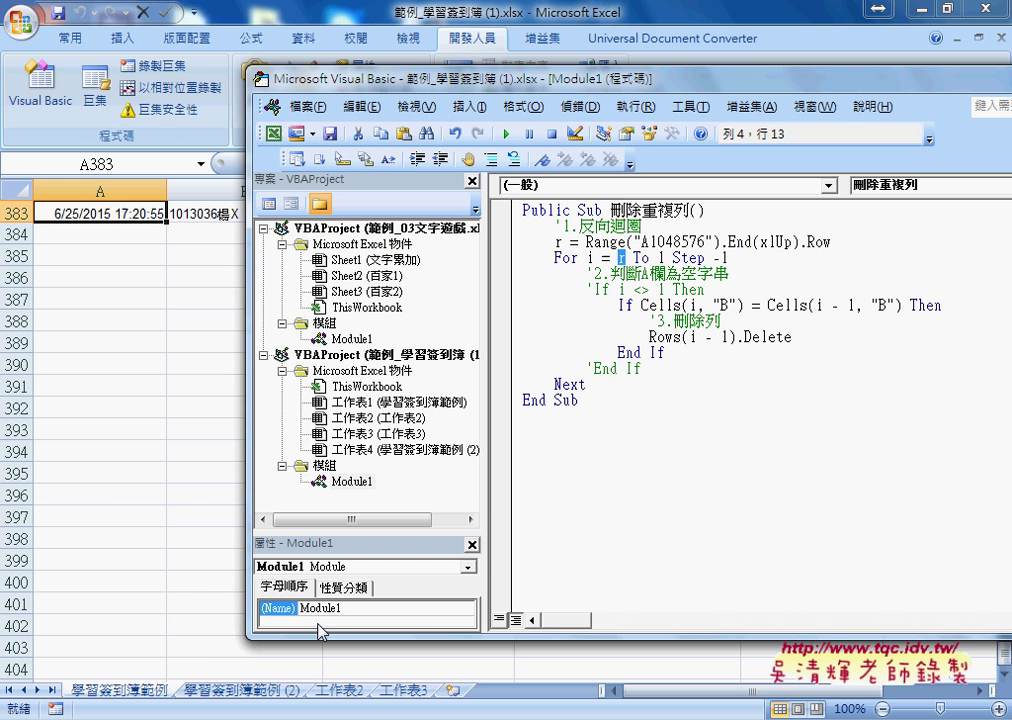
pyautogui.doubleClick(558, 241)
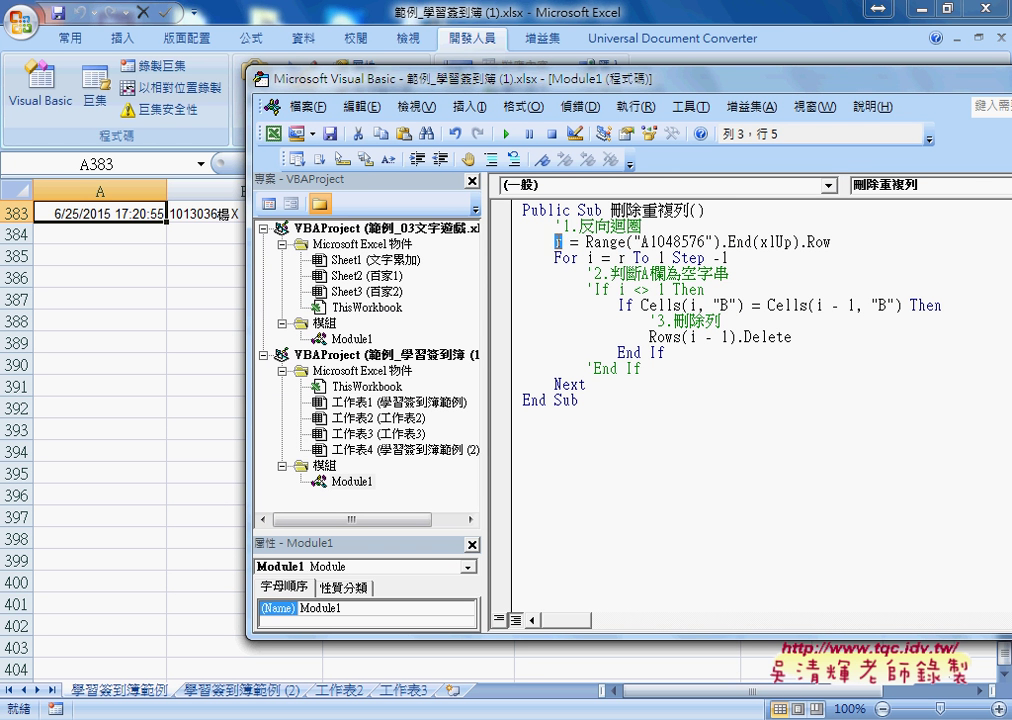
pyautogui.doubleClick(612, 241)
pyautogui.moveTo(641, 241); pyautogui.dragTo(706, 241)
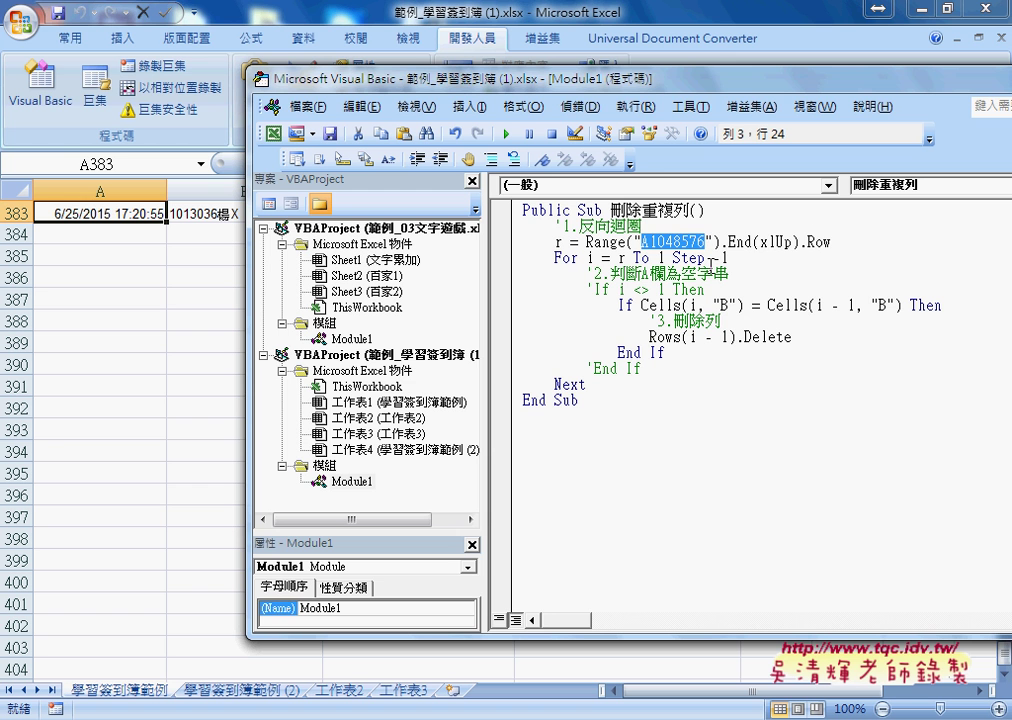
pyautogui.click(726, 242)
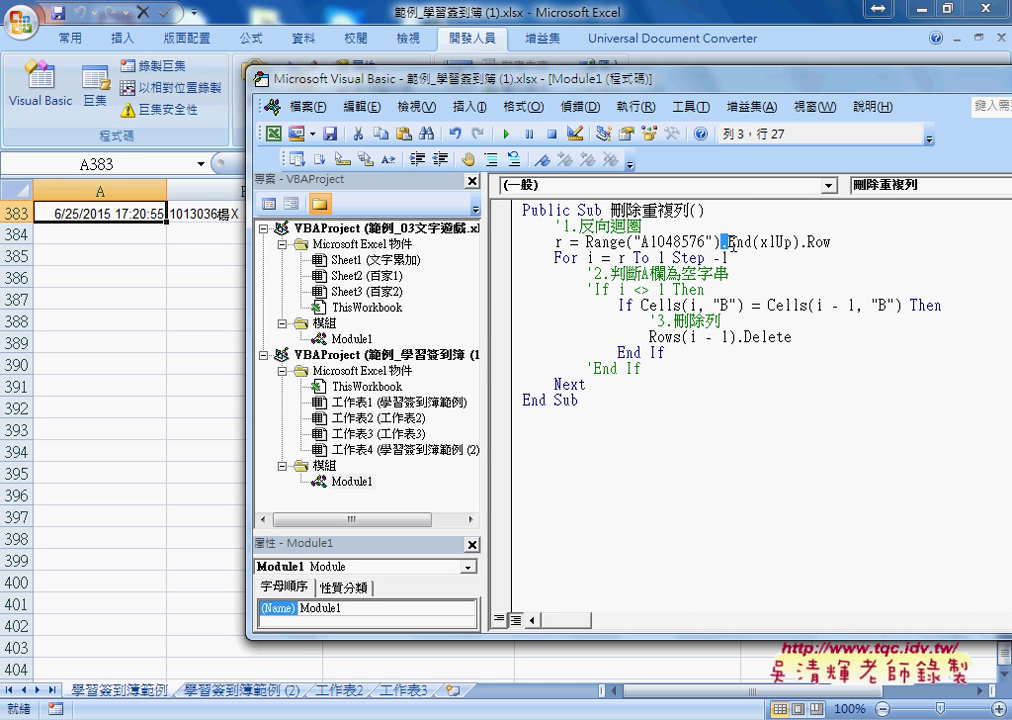
pyautogui.moveTo(733, 244); pyautogui.dragTo(835, 247)
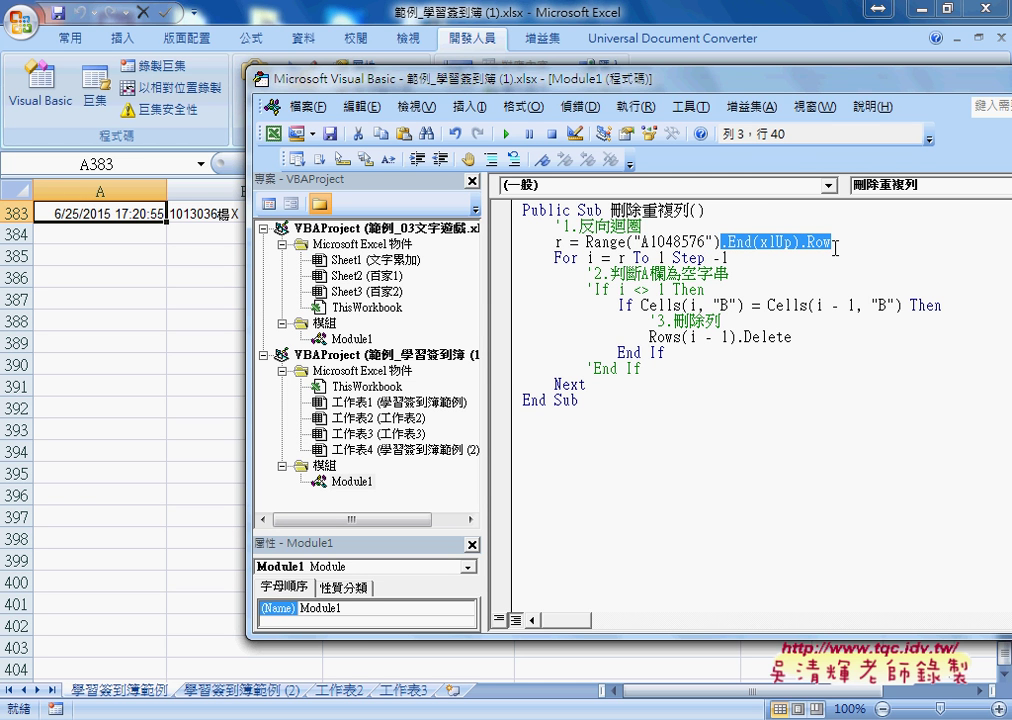
pyautogui.write('.')
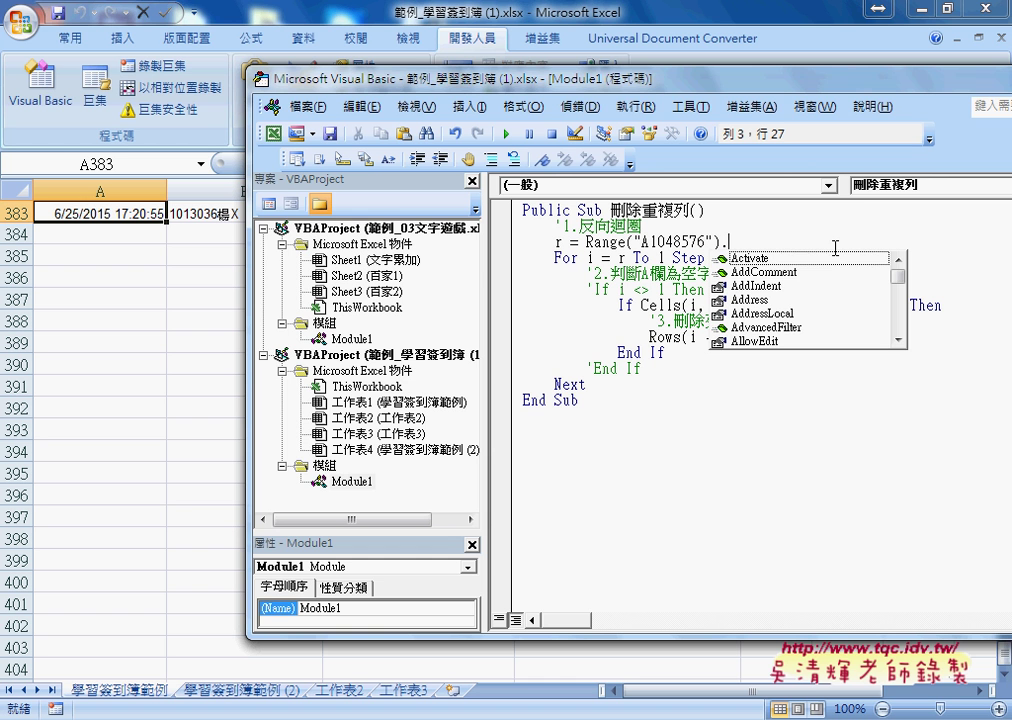
pyautogui.write('E')
pyautogui.press('Down')
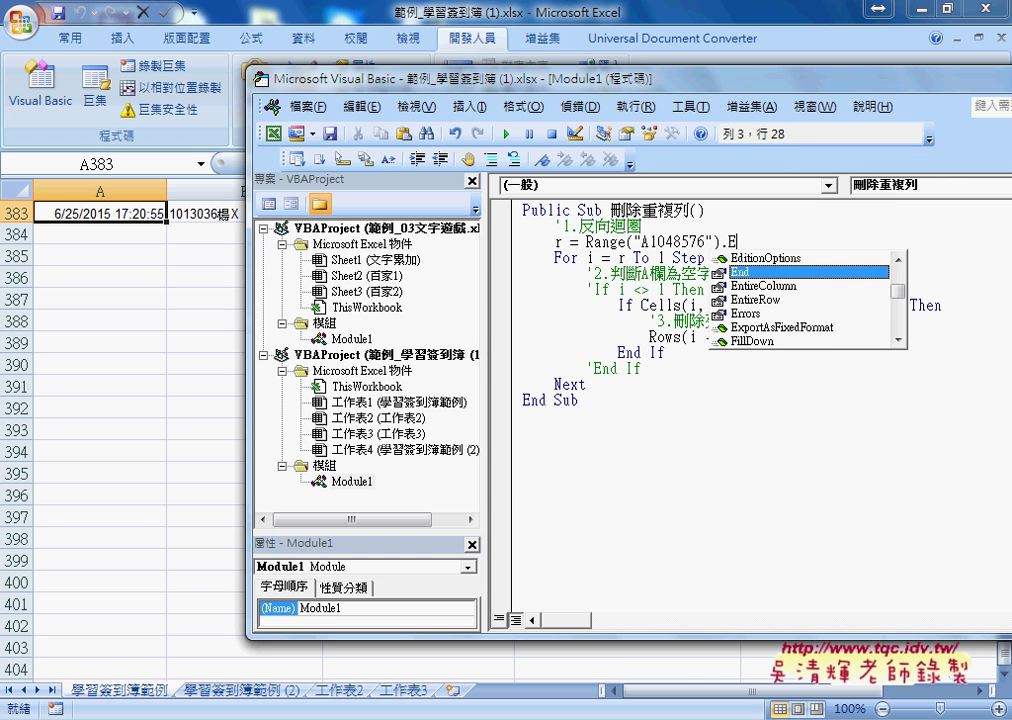
pyautogui.press('Tab')
pyautogui.press('BackSpace')
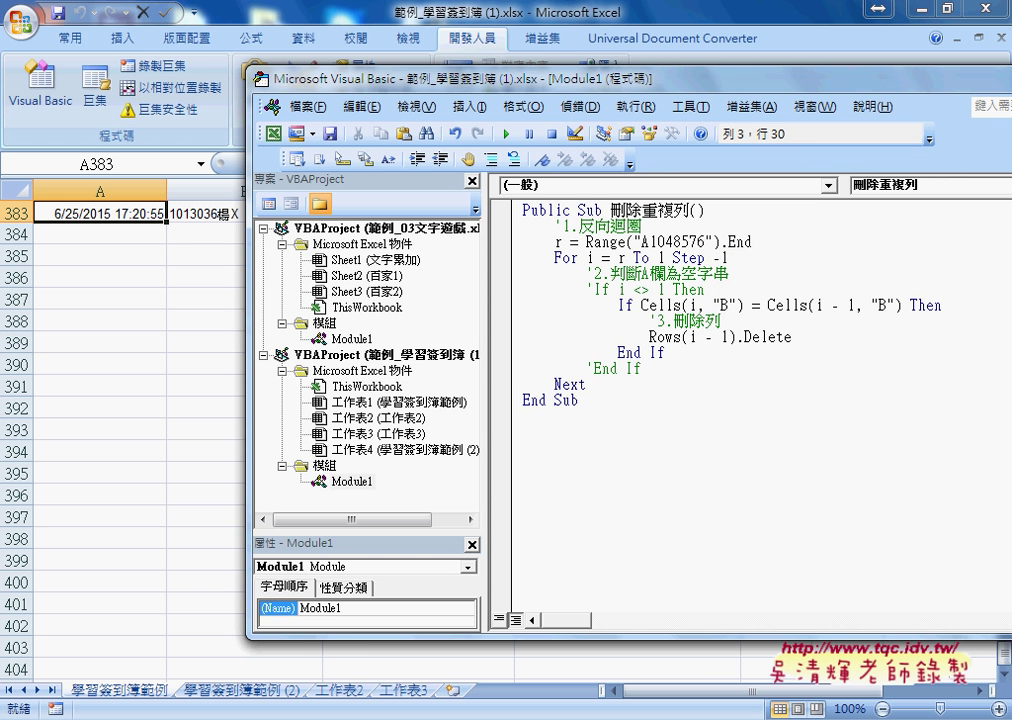
pyautogui.write('(')
pyautogui.press('Down')
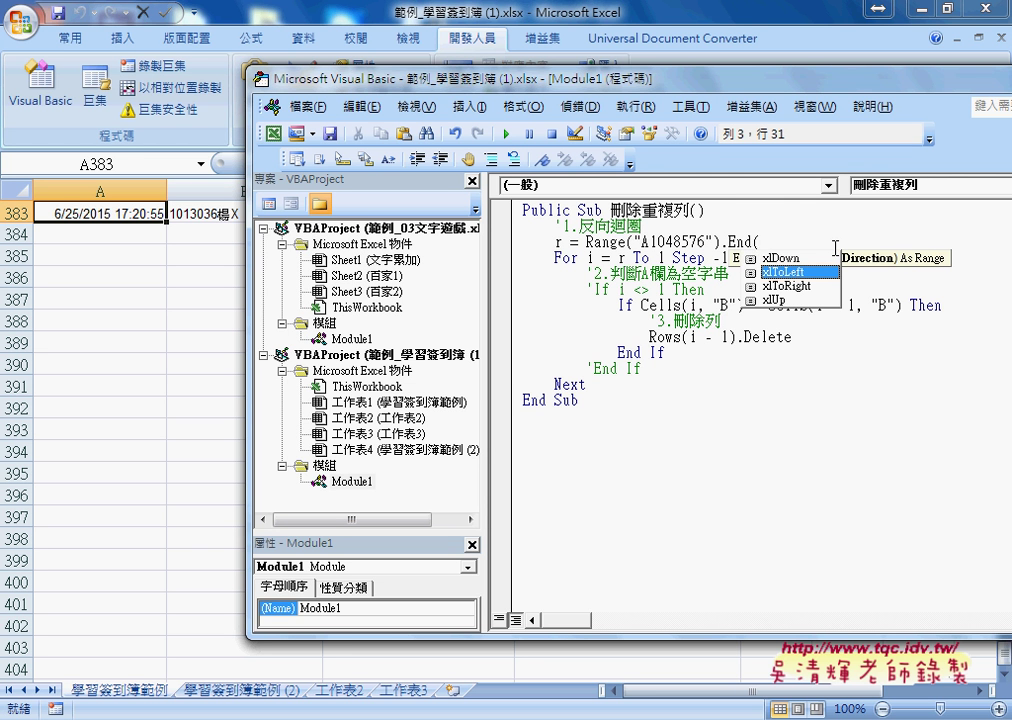
pyautogui.press('Up')
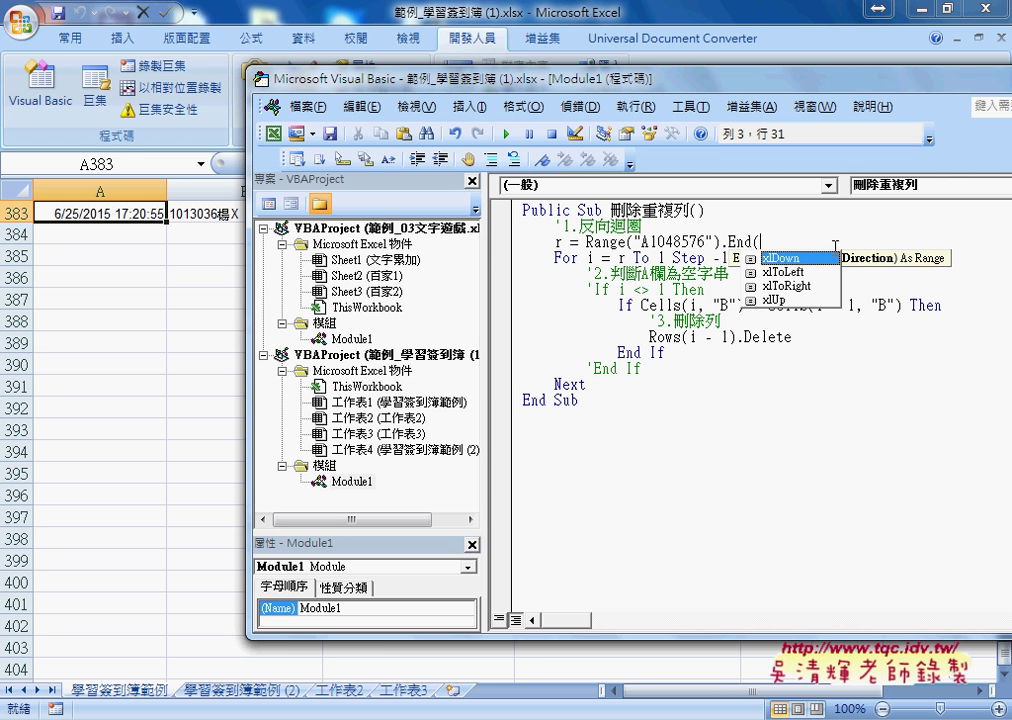
pyautogui.press('Down')
pyautogui.press('Down')
pyautogui.press('Down')
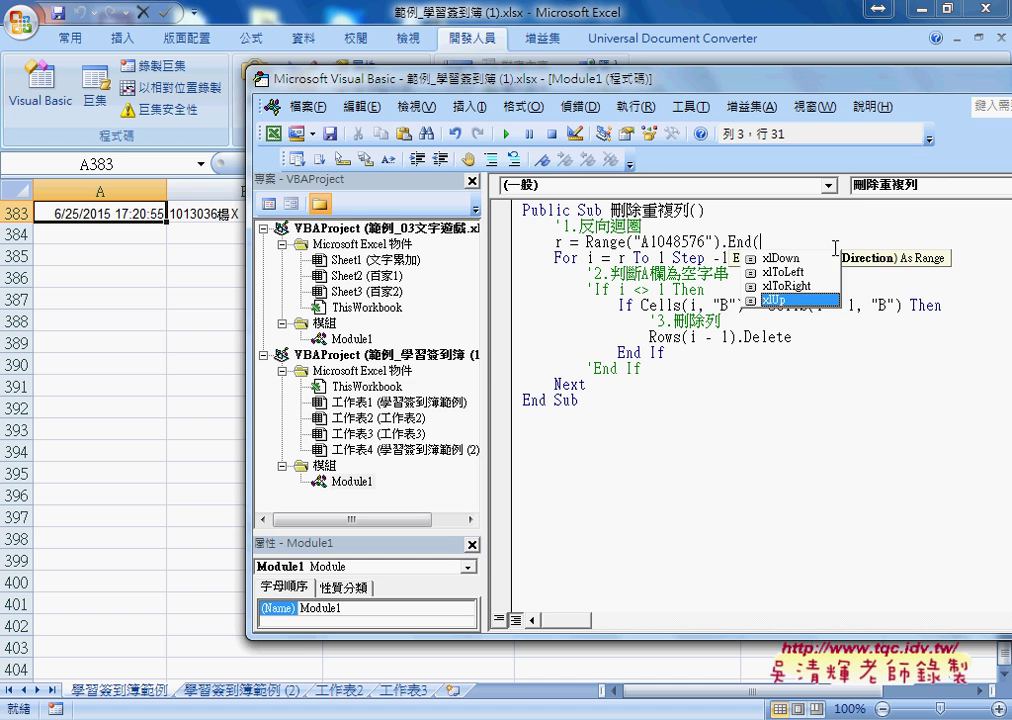
pyautogui.press('space')
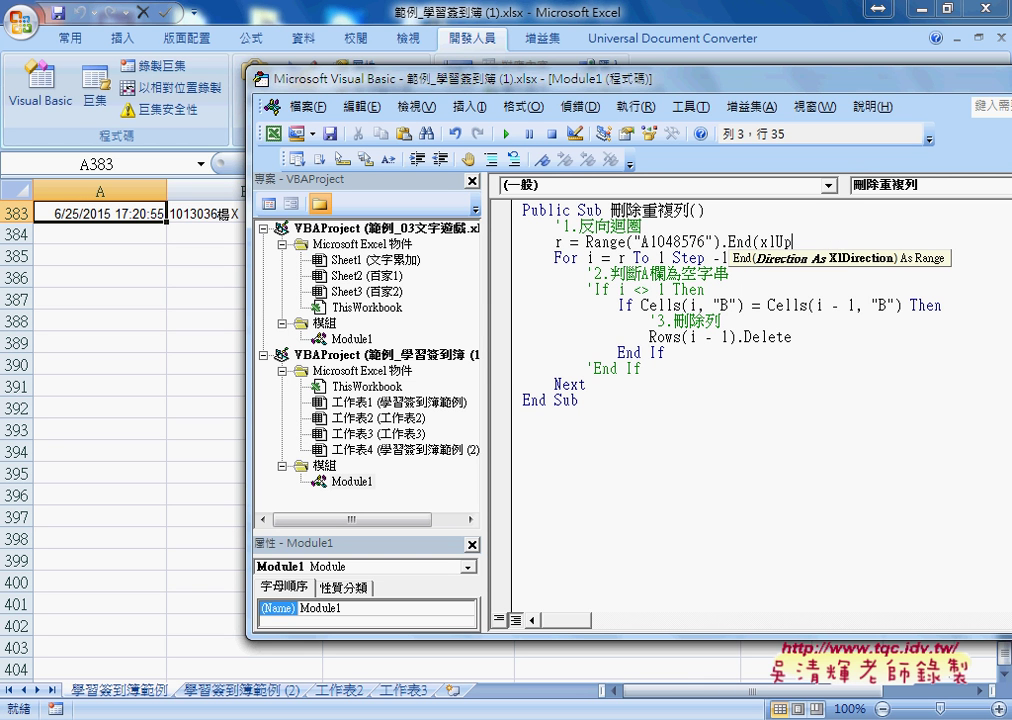
pyautogui.write(').')
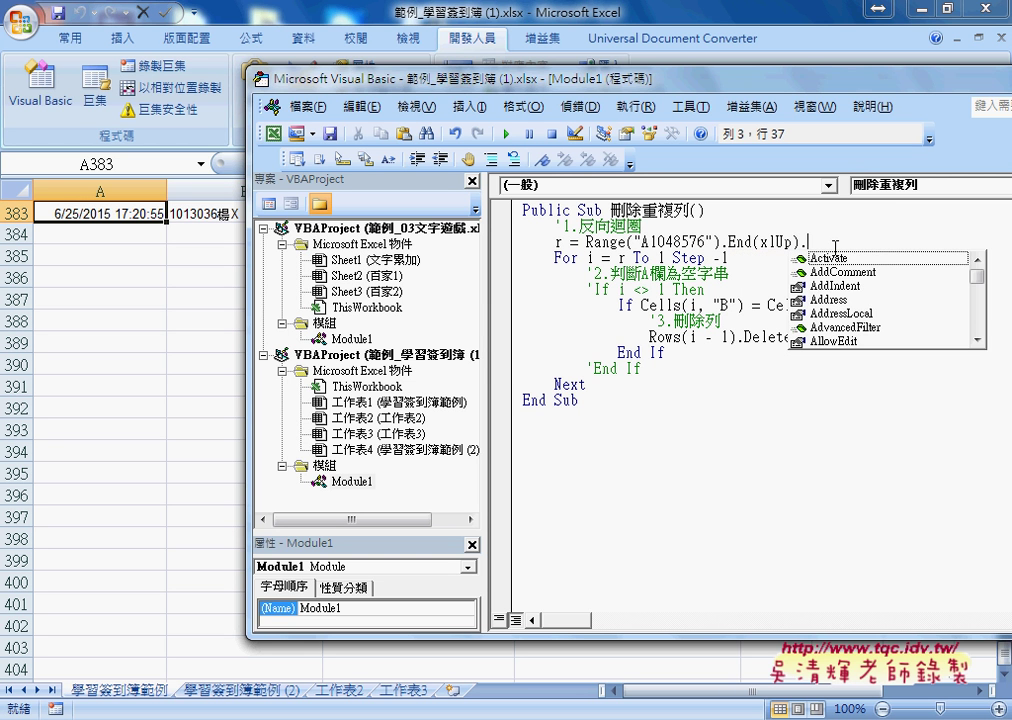
pyautogui.write('row')
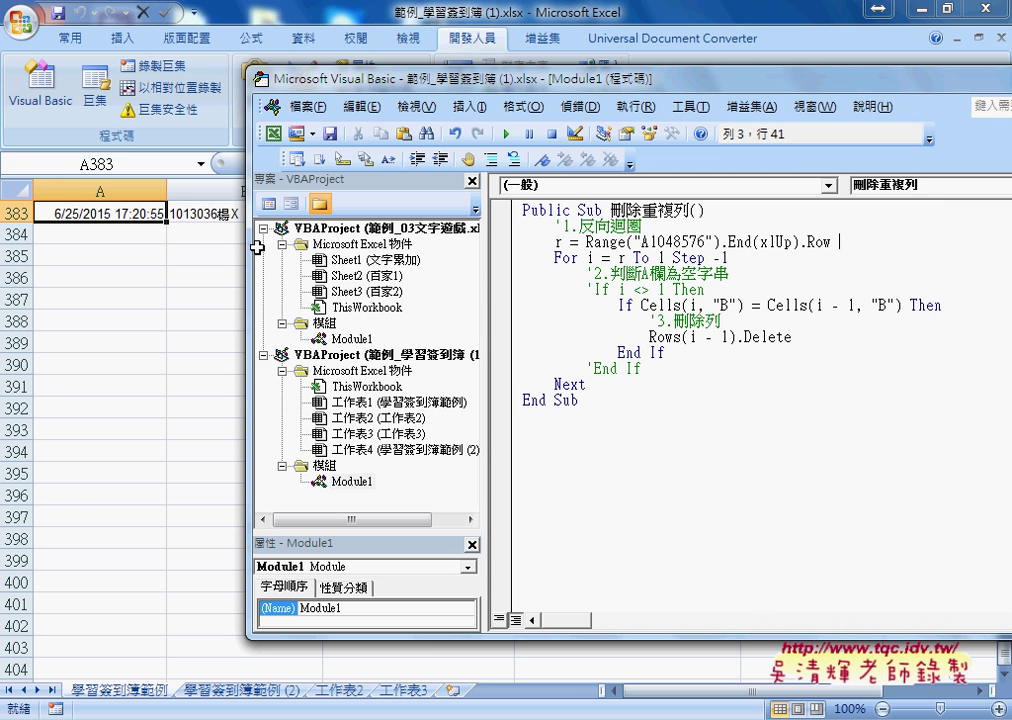
pyautogui.doubleClick(558, 241)
pyautogui.doubleClick(621, 257)
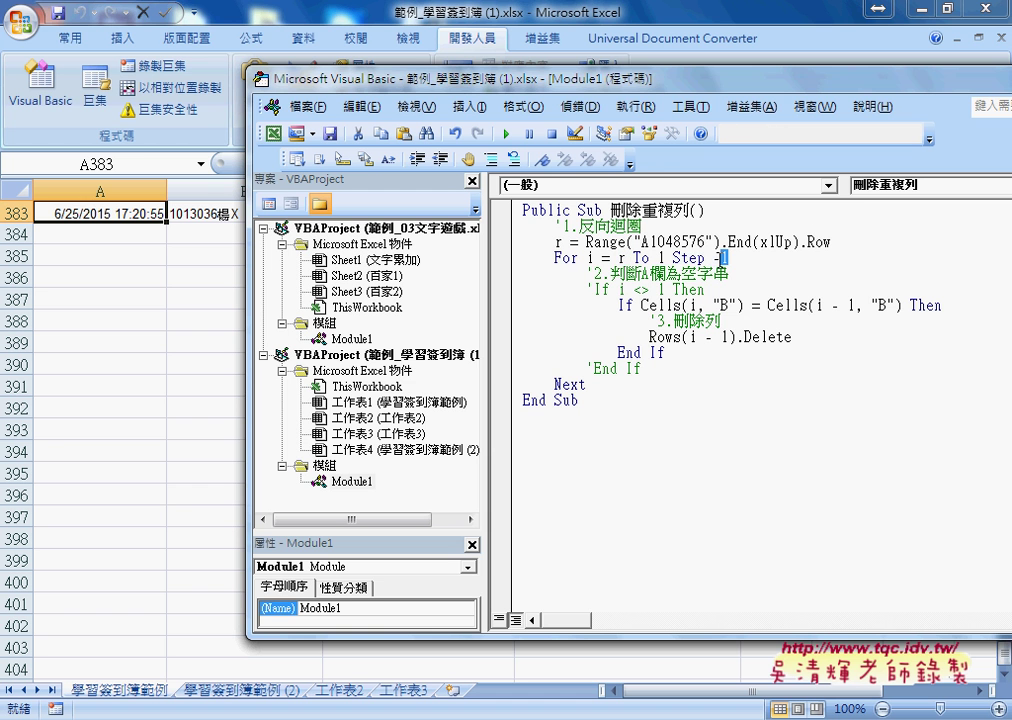
# Step: Highlight the loop's Step -1 and the column B letter in the If comparison
pyautogui.moveTo(729, 258); pyautogui.dragTo(672, 258)
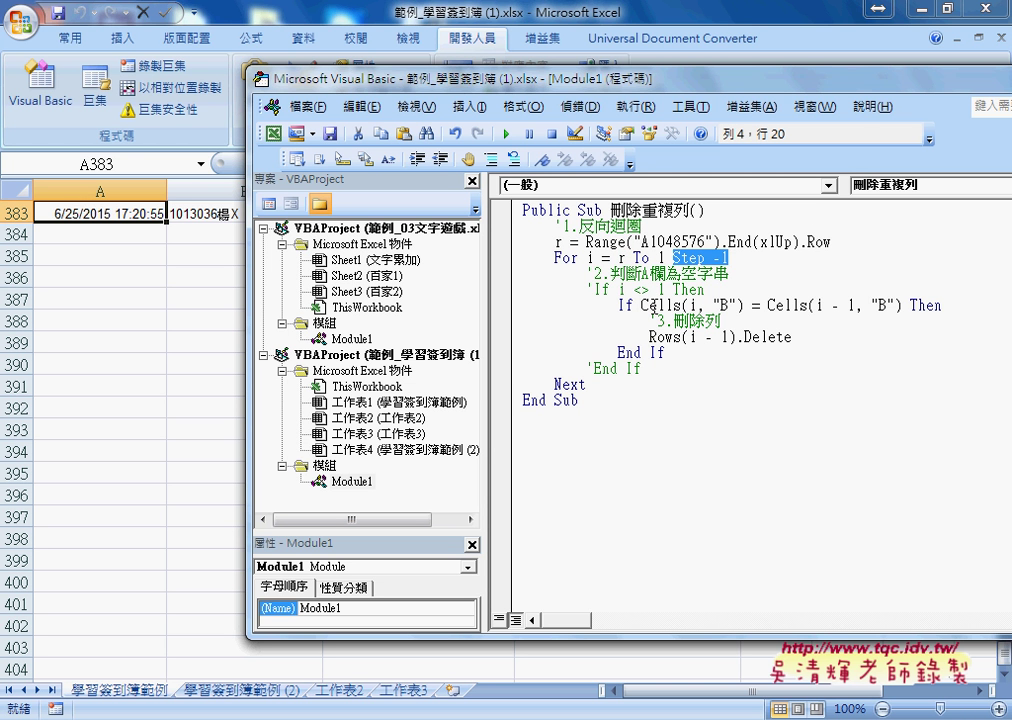
pyautogui.doubleClick(720, 305)
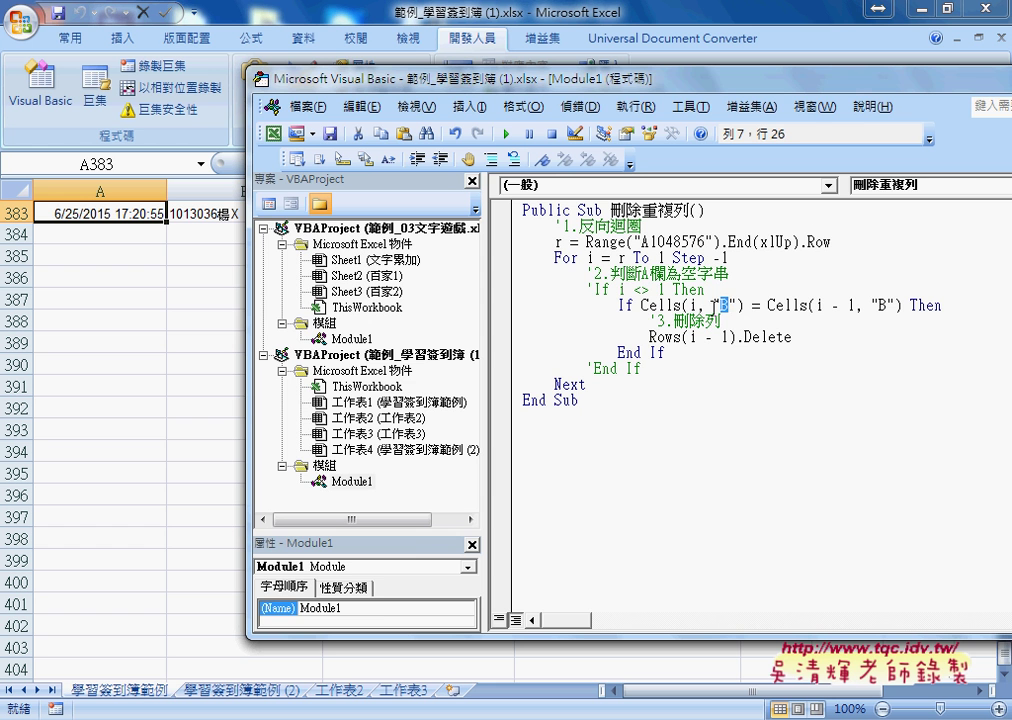
pyautogui.moveTo(300, 78); pyautogui.dragTo(389, 78)
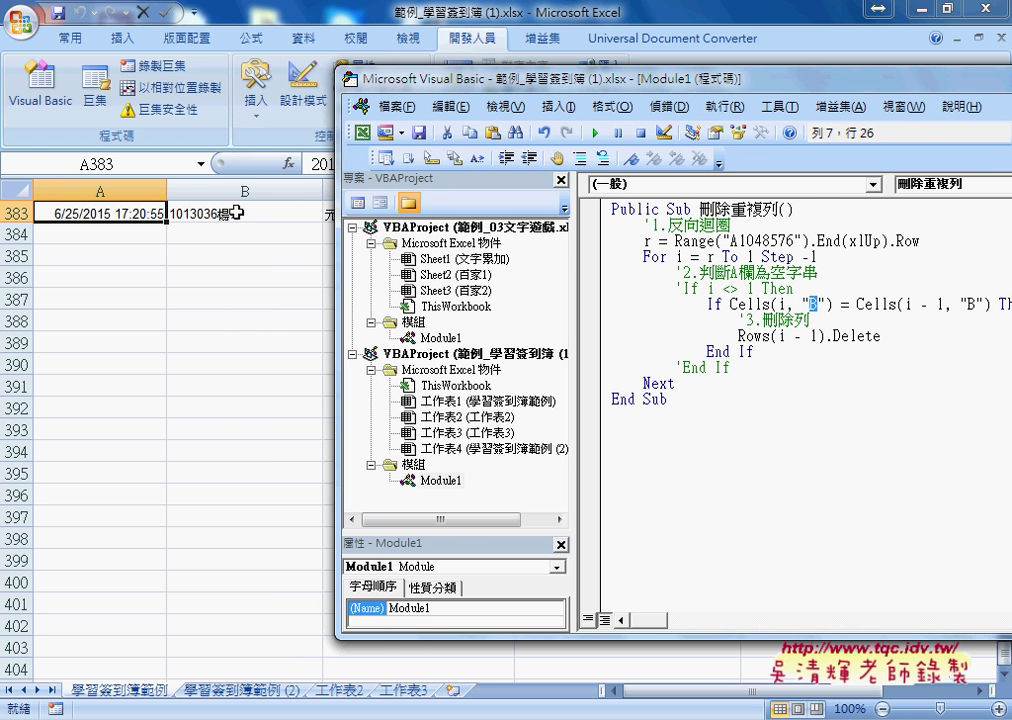
pyautogui.moveTo(389, 77); pyautogui.dragTo(305, 78)
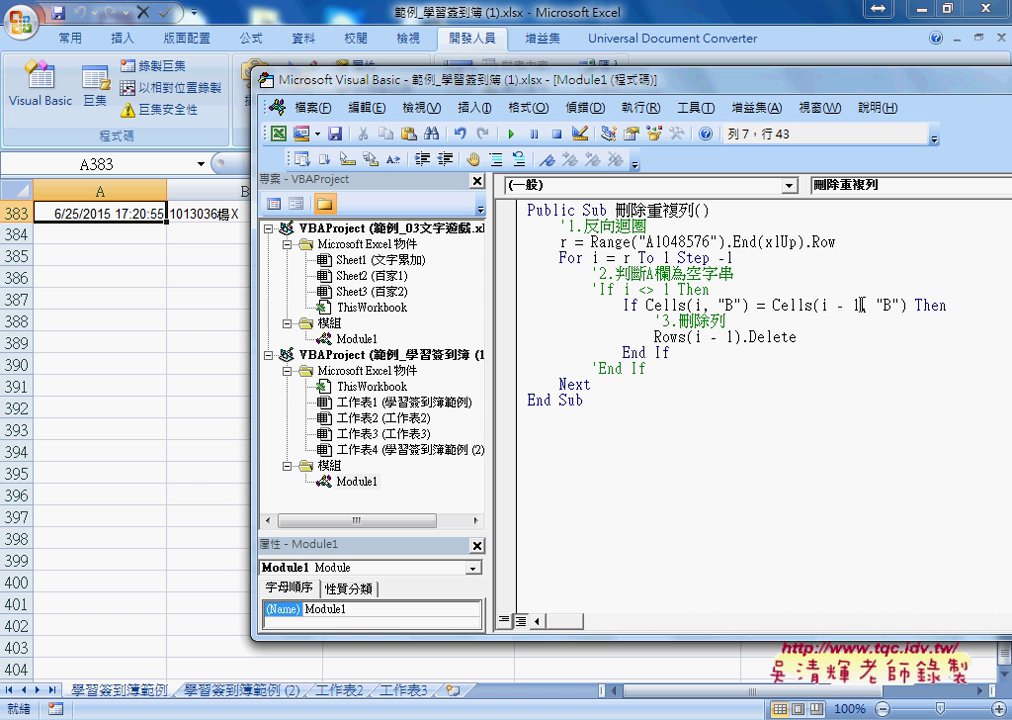
# Step: Highlight the i - 1 previous-row column B reference, then bring the worksheet back to the front
pyautogui.moveTo(860, 305); pyautogui.dragTo(836, 305)
pyautogui.moveTo(906, 305); pyautogui.dragTo(772, 305)
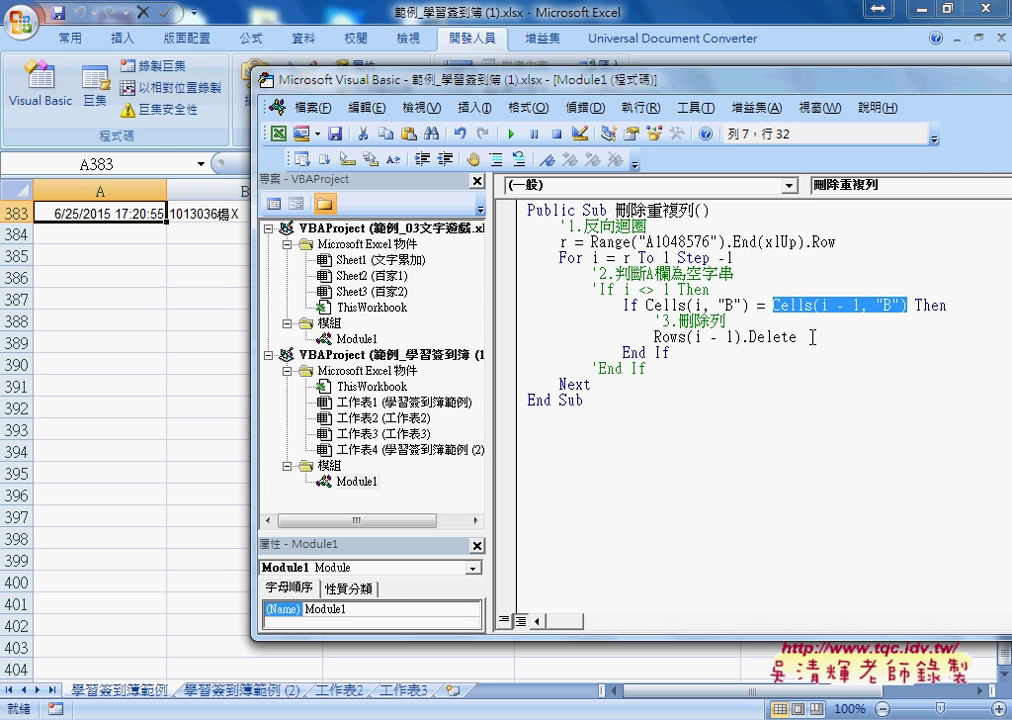
pyautogui.click(926, 303)
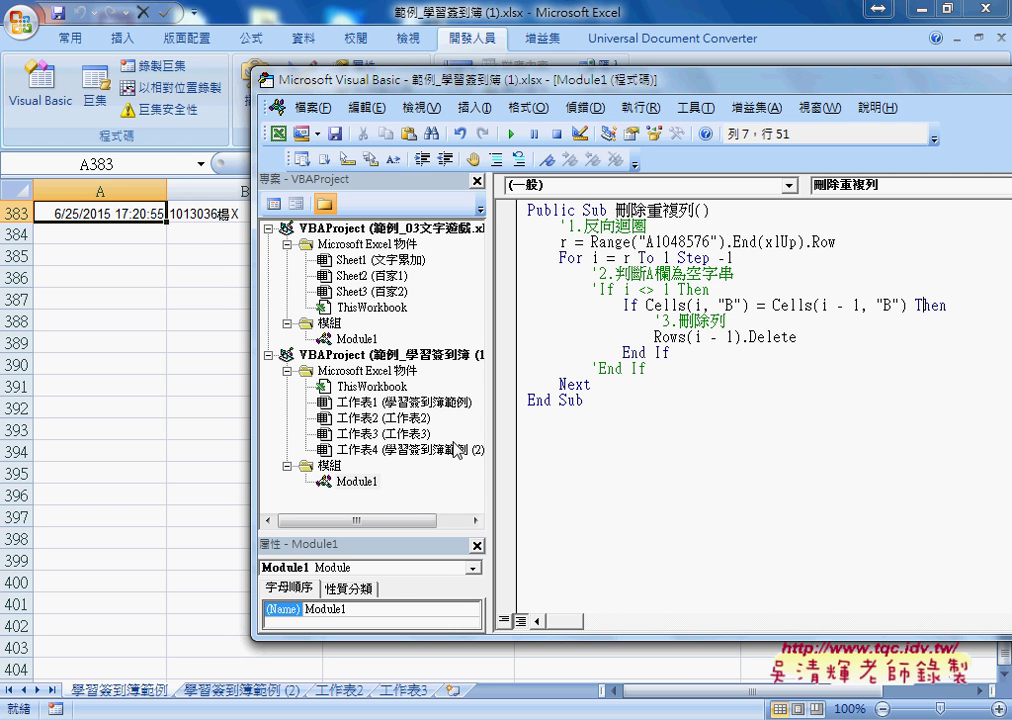
pyautogui.click(157, 700)
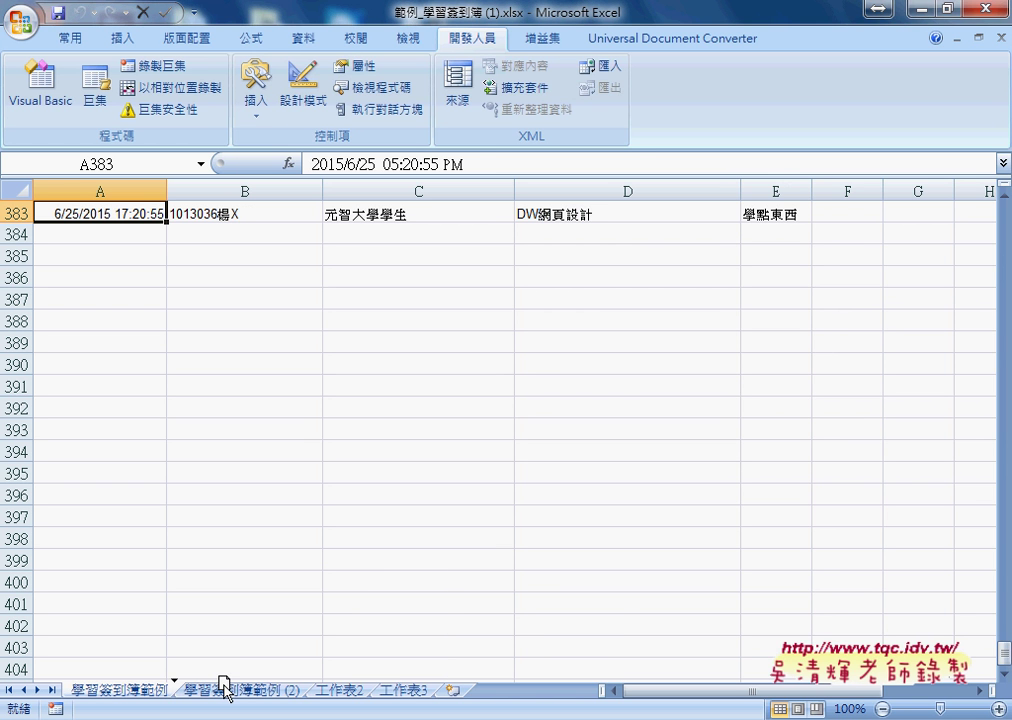
# Step: Copy the sign-in sheet as 學習簽到簿範例 (3) and switch back to the VBA editor
pyautogui.moveTo(224, 690); pyautogui.dragTo(226, 691)
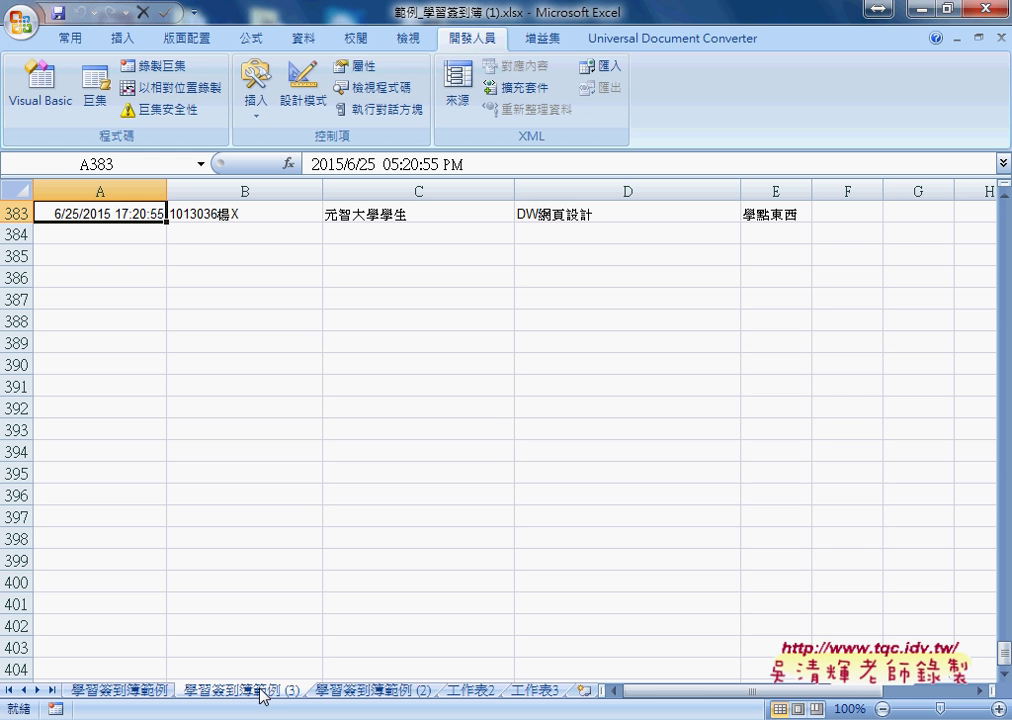
pyautogui.click(455, 719)
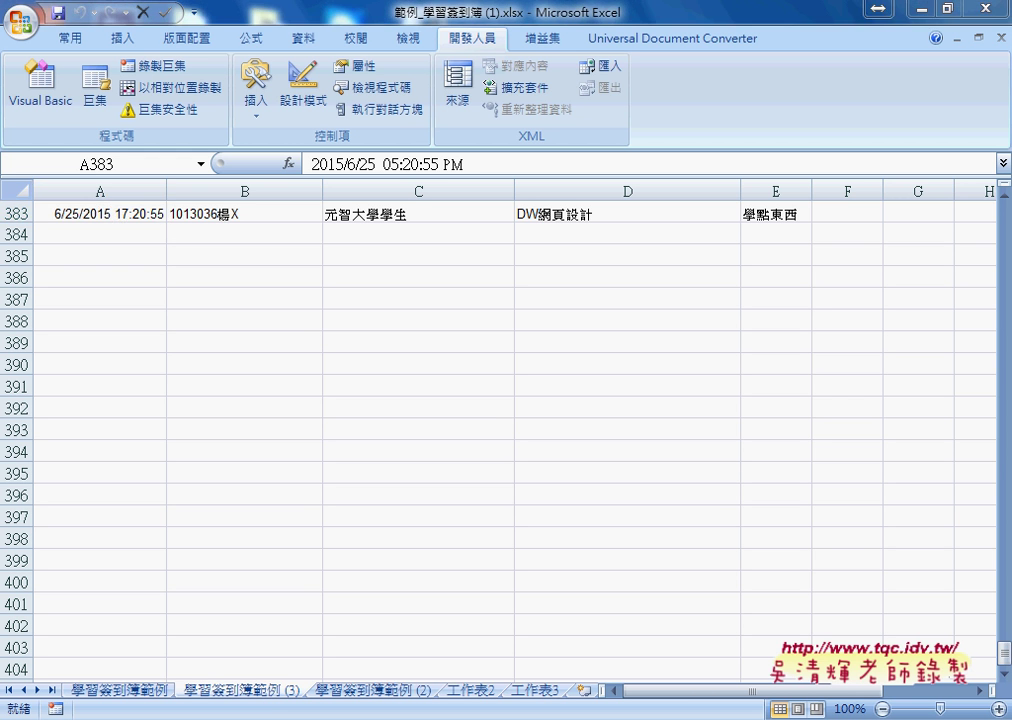
pyautogui.click(260, 641)
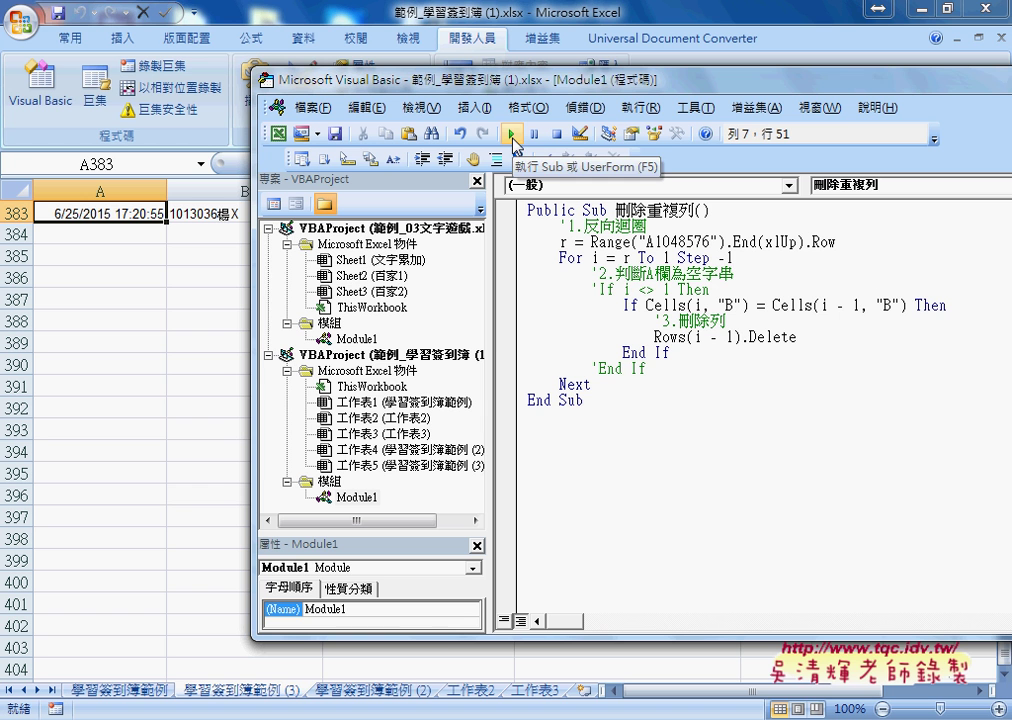
# Step: Set a breakpoint on the Rows(i - 1).Delete line and run the macro until it pauses
pyautogui.click(510, 338)
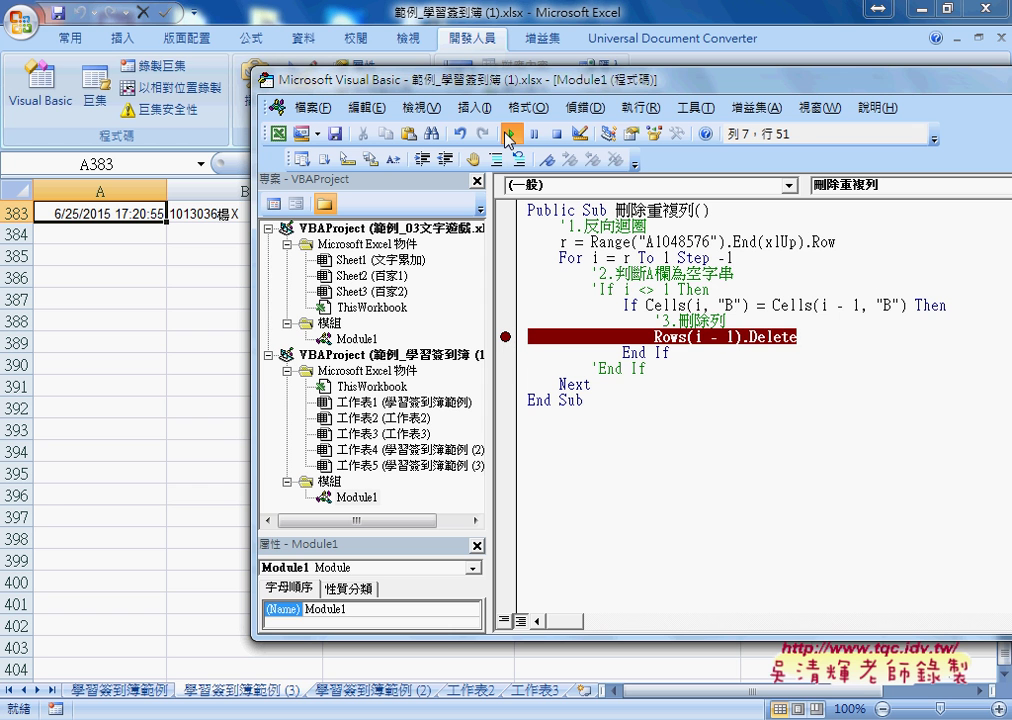
pyautogui.click(511, 133)
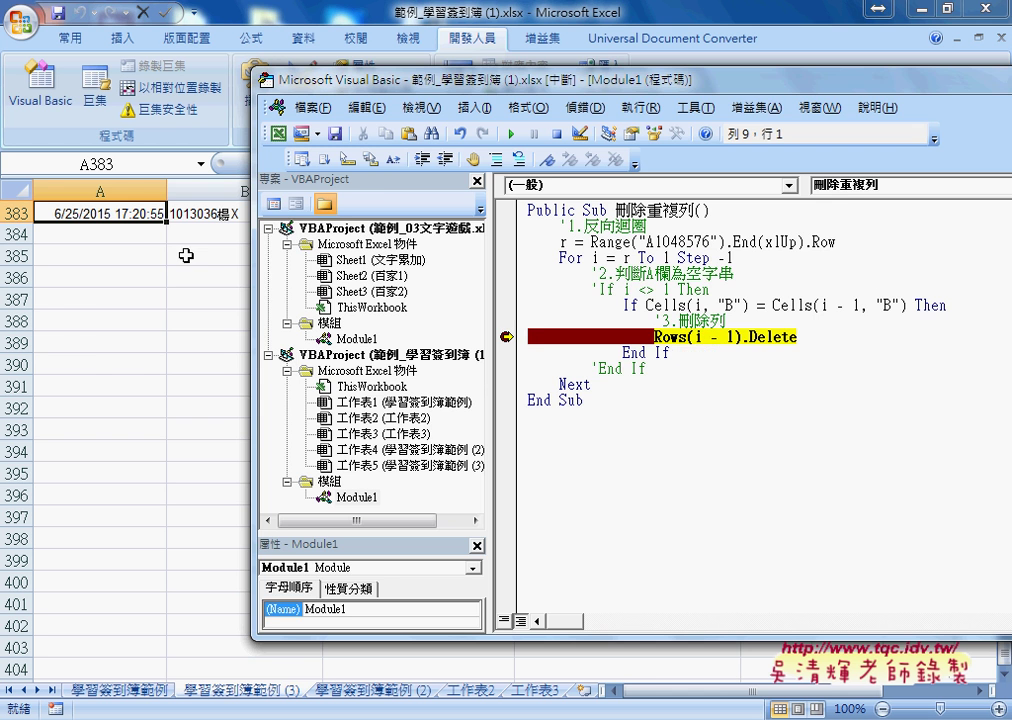
pyautogui.click(203, 255)
# Step: Inspect and mark the duplicate entries in rows 376–377, then return to the macro code
pyautogui.scroll(1, 226, 287)
pyautogui.scroll(2, 232, 292)
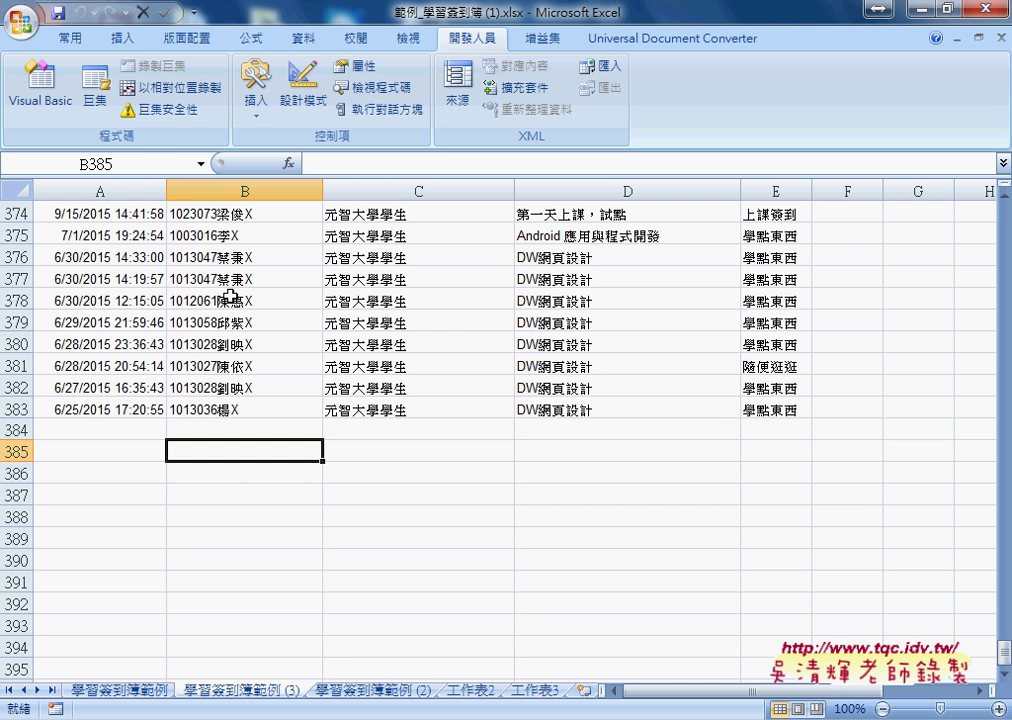
pyautogui.moveTo(88, 279)
pyautogui.mouseDown()
pyautogui.moveTo(236, 281)
pyautogui.moveTo(257, 257)
pyautogui.mouseUp()
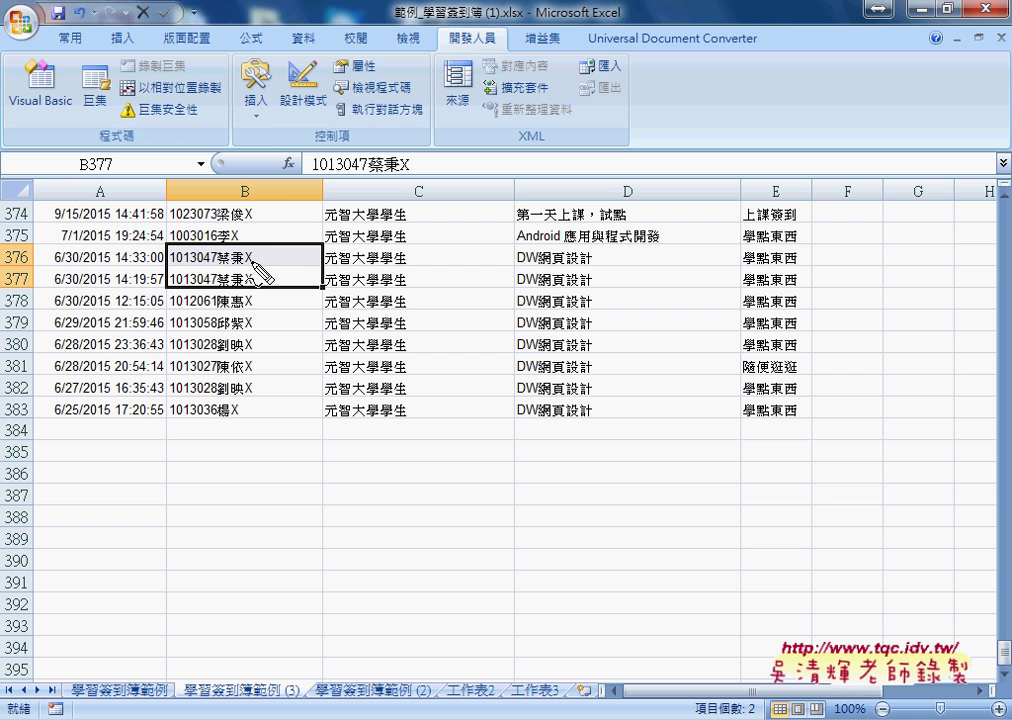
pyautogui.moveTo(35, 251); pyautogui.dragTo(32, 264)
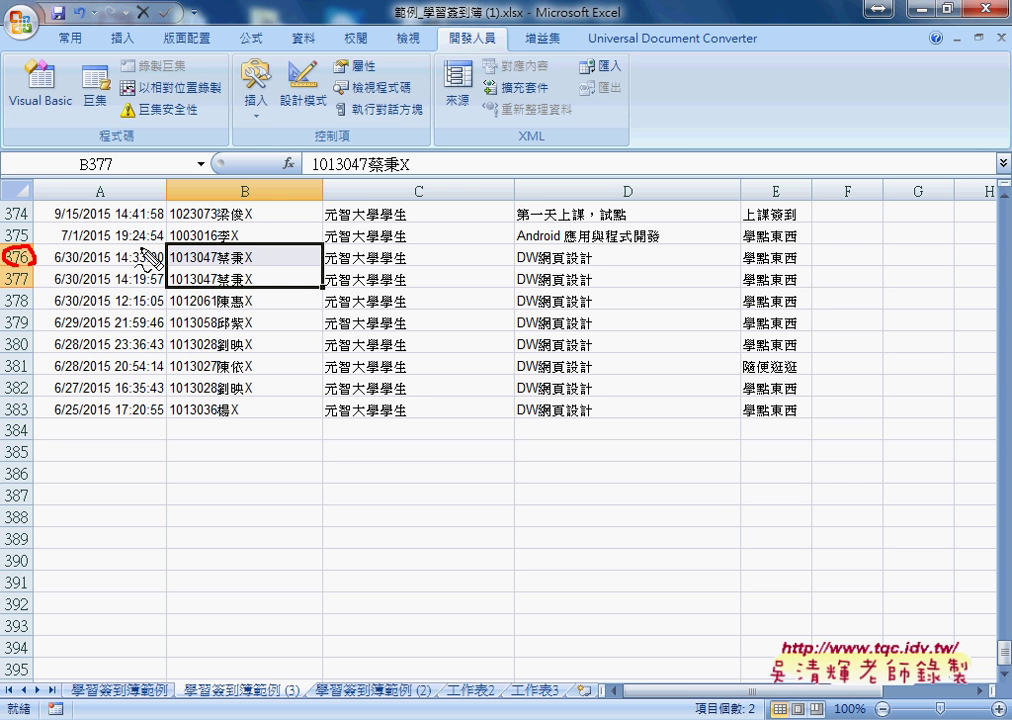
pyautogui.moveTo(122, 272)
pyautogui.mouseDown()
pyautogui.moveTo(149, 245)
pyautogui.moveTo(167, 276)
pyautogui.mouseUp()
pyautogui.press('Escape')
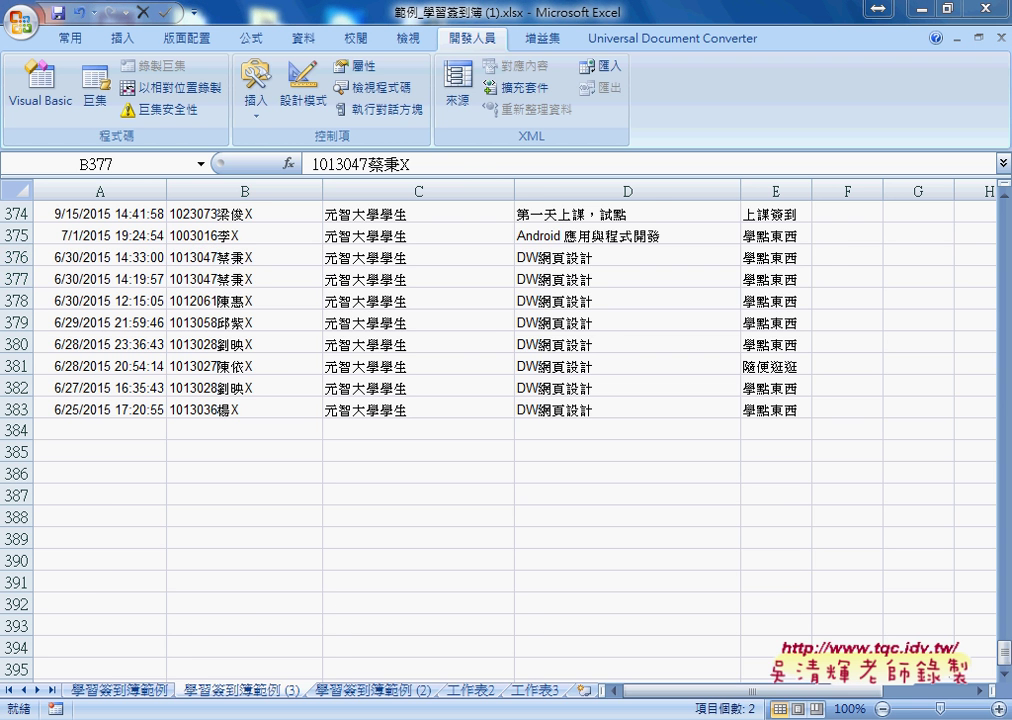
pyautogui.click(294, 632)
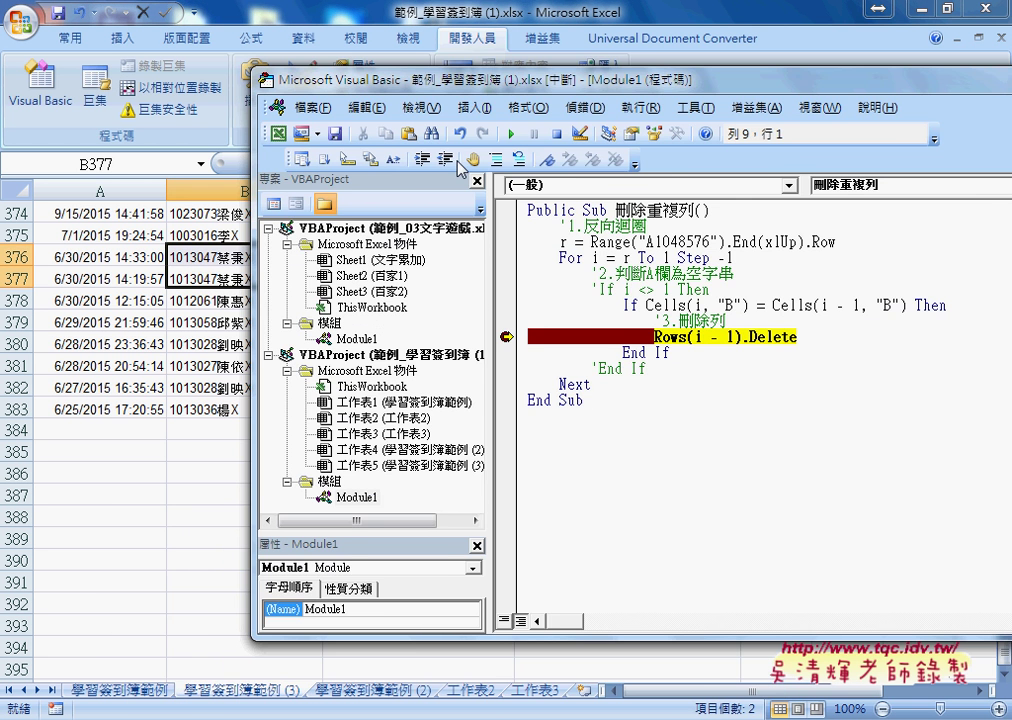
# Step: Step through deleting duplicate row 377, clear the breakpoint, and continue until error 1004 appears
pyautogui.moveTo(362, 78); pyautogui.dragTo(644, 128)
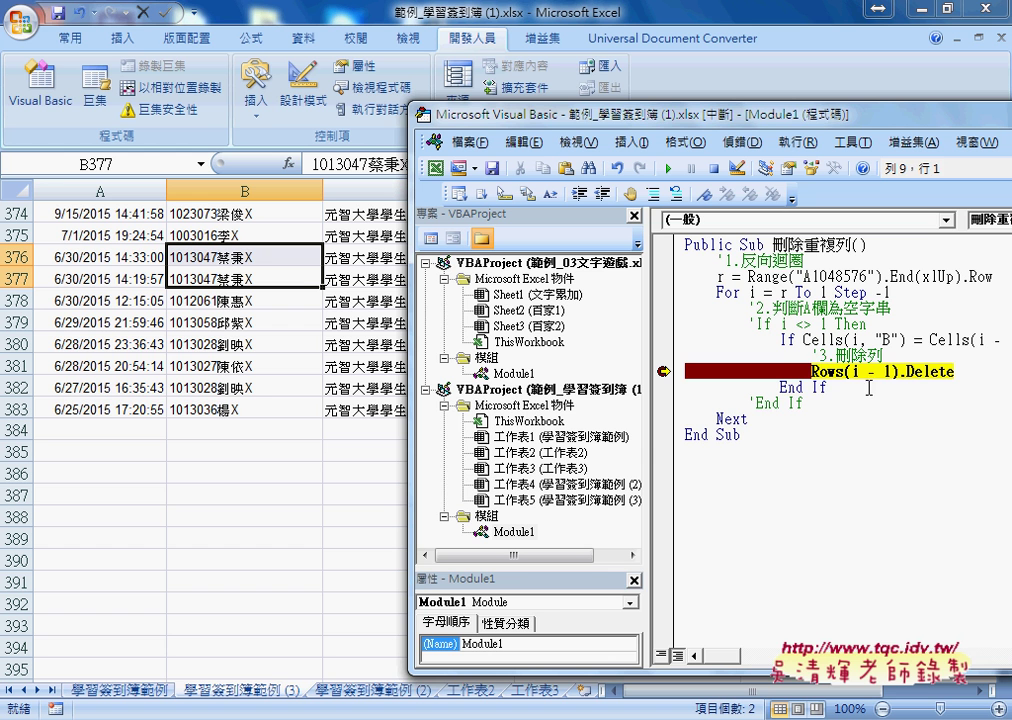
pyautogui.click(891, 381)
pyautogui.press('F8')
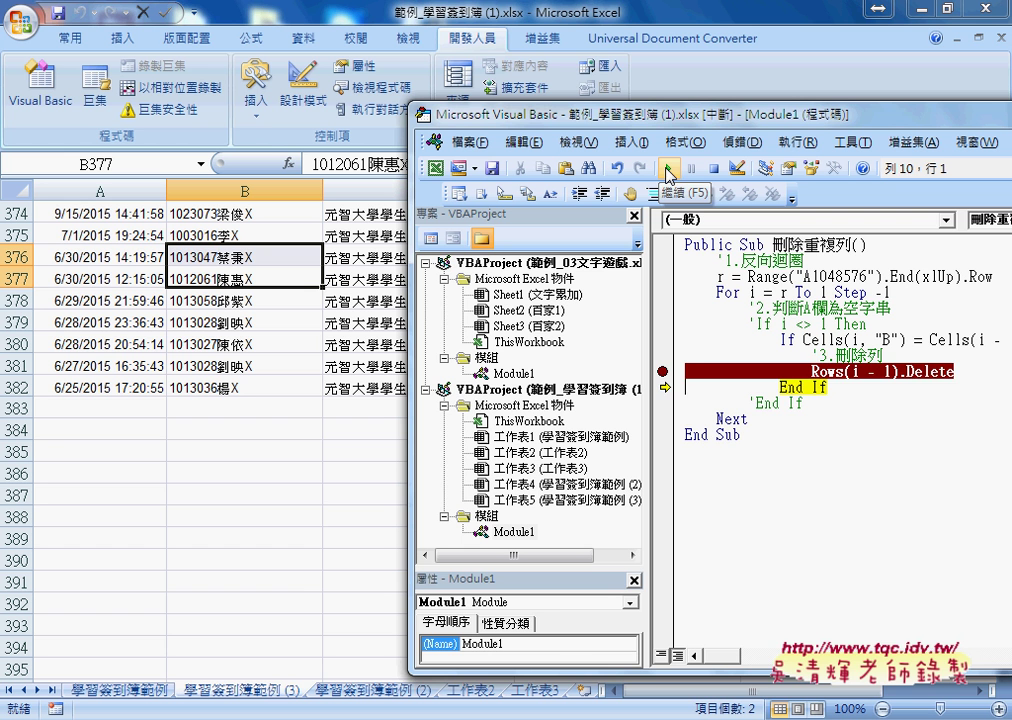
pyautogui.click(668, 170)
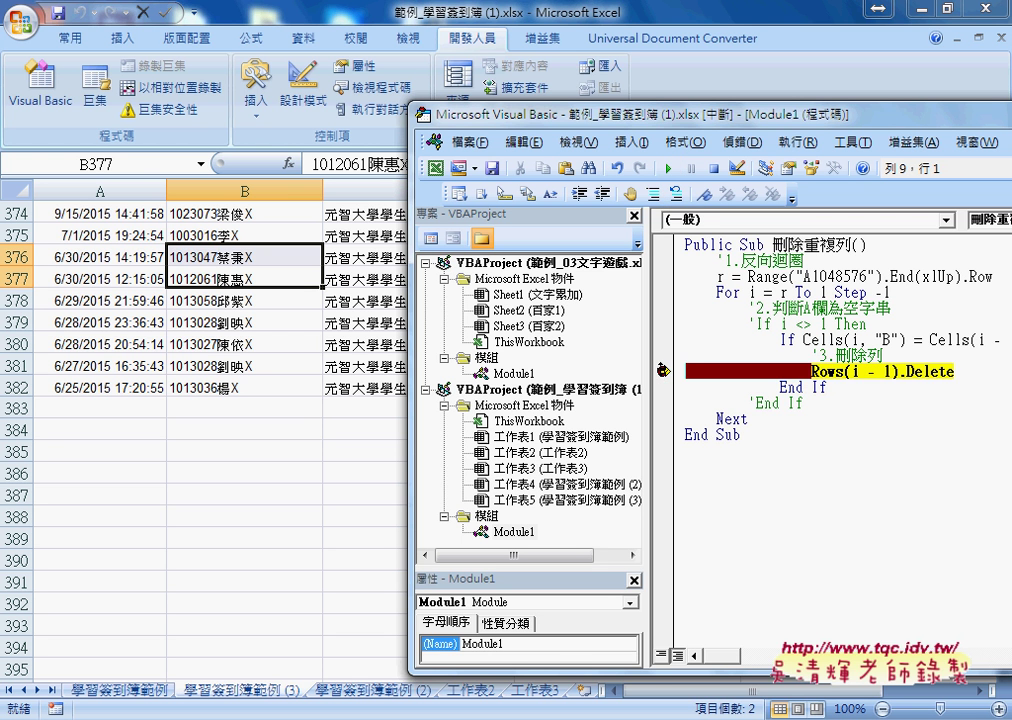
pyautogui.click(664, 369)
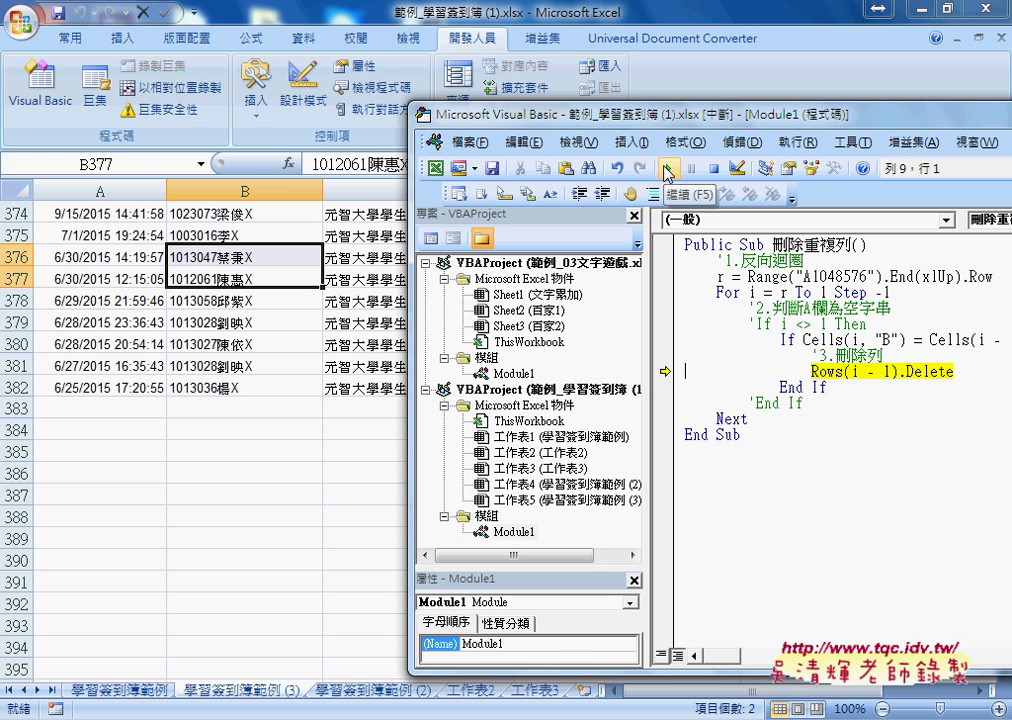
pyautogui.click(668, 170)
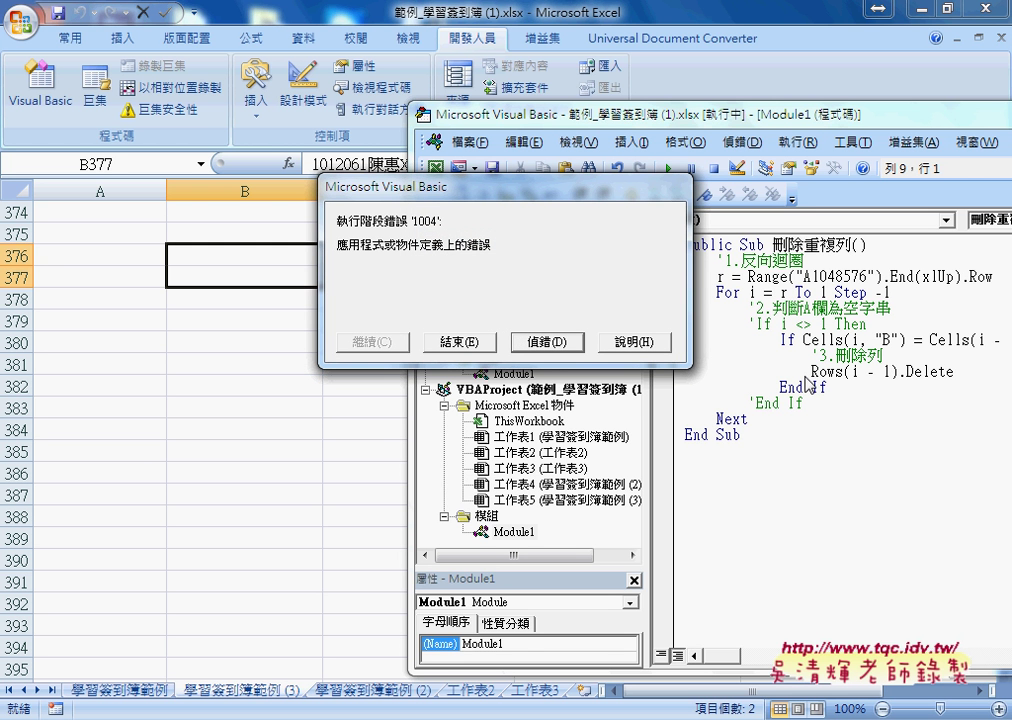
# Step: Debug runtime error 1004 and check the current value of i - 1
pyautogui.click(546, 342)
pyautogui.moveTo(724, 124); pyautogui.dragTo(455, 124)
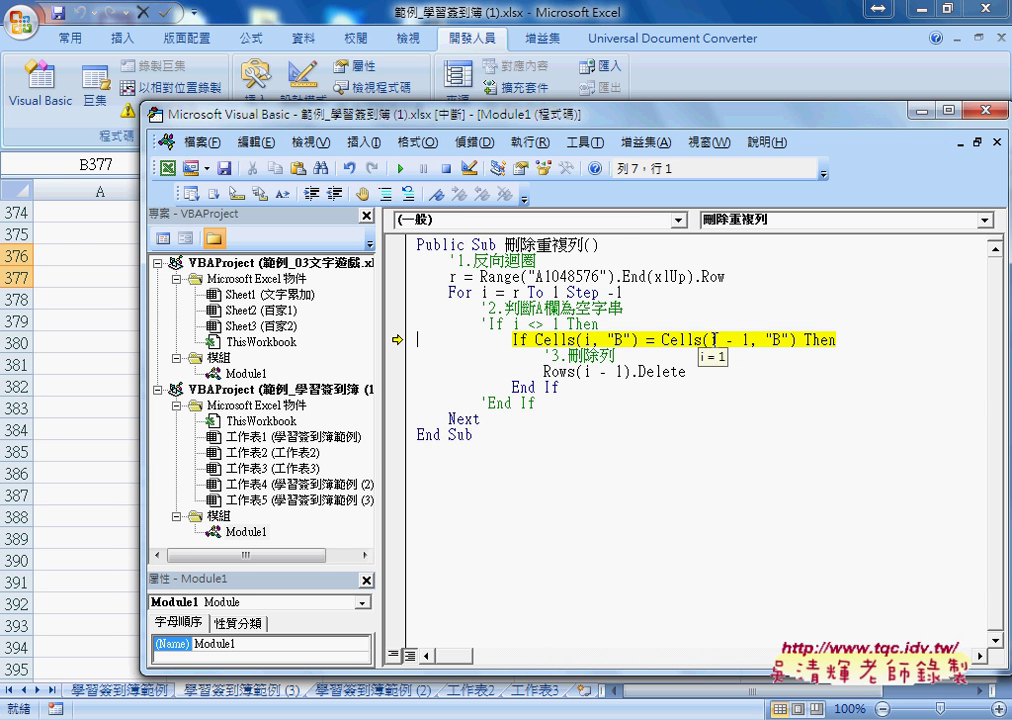
pyautogui.moveTo(745, 340); pyautogui.dragTo(710, 340)
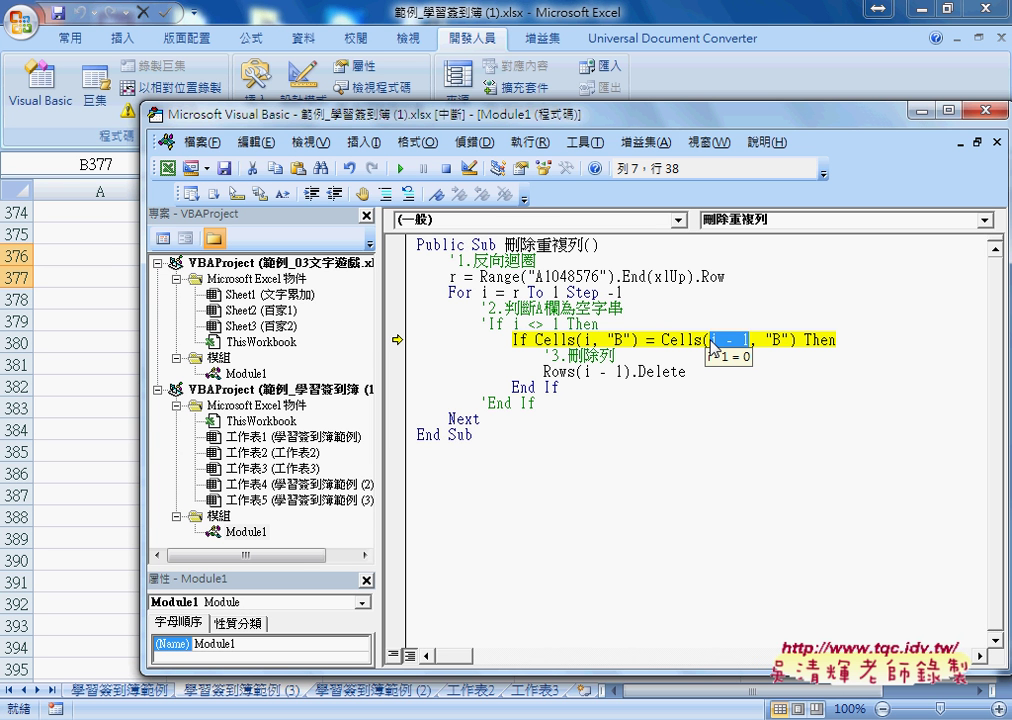
# Step: Uncomment the If i <> 1 Then line and its outer End If
pyautogui.click(482, 323)
pyautogui.moveTo(481, 323); pyautogui.dragTo(487, 323)
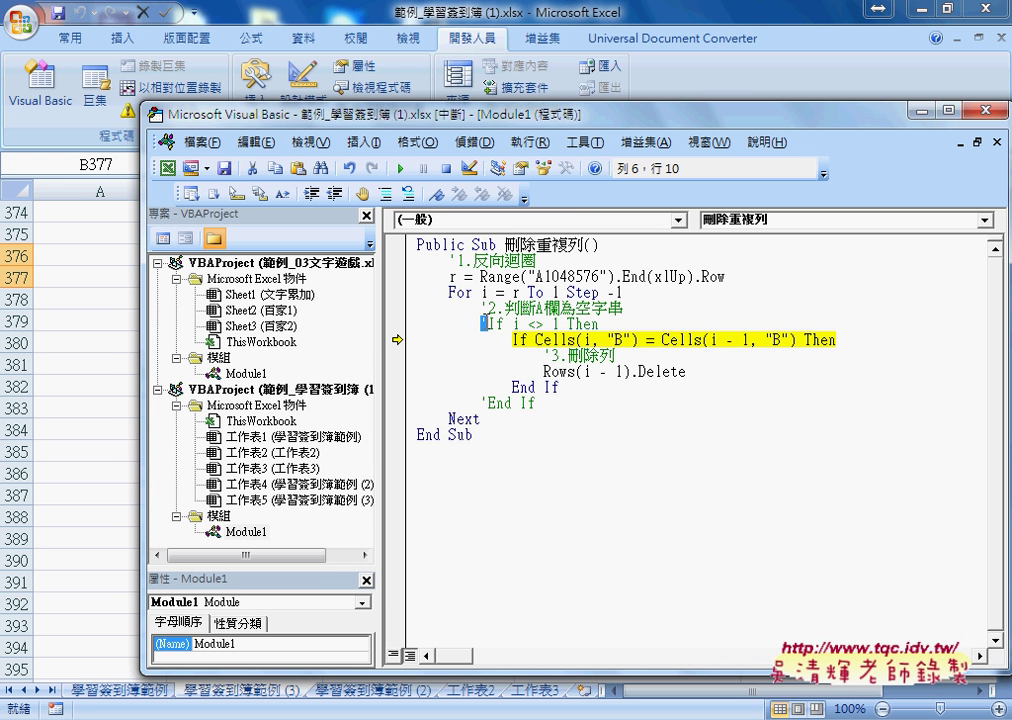
pyautogui.doubleClick(556, 292)
pyautogui.write('2')
pyautogui.press('BackSpace')
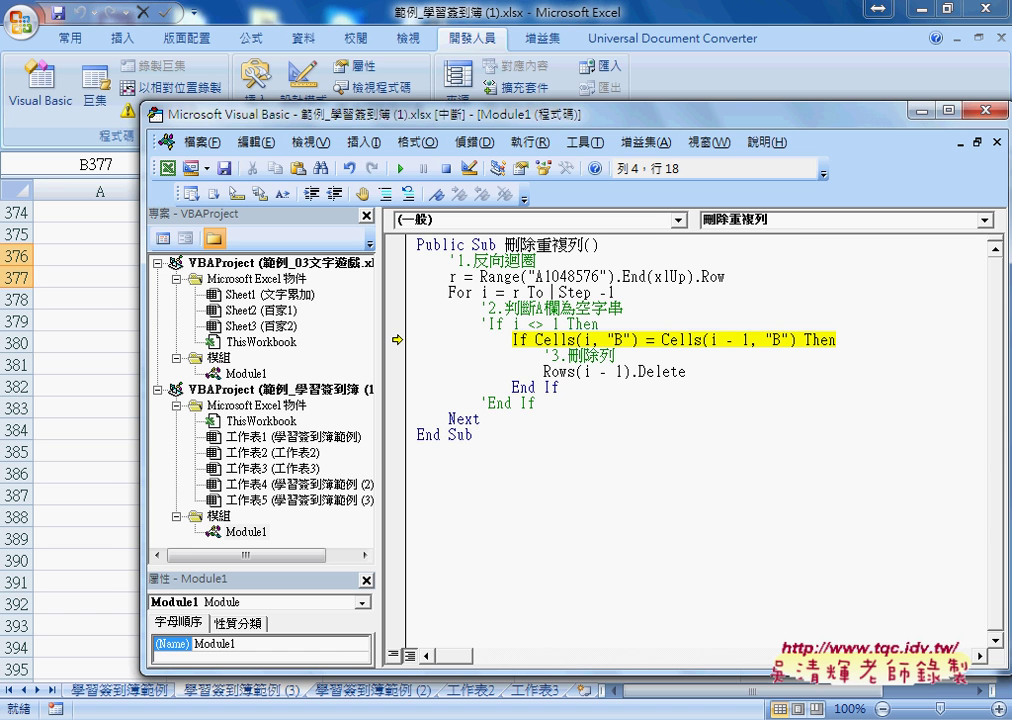
pyautogui.write('1')
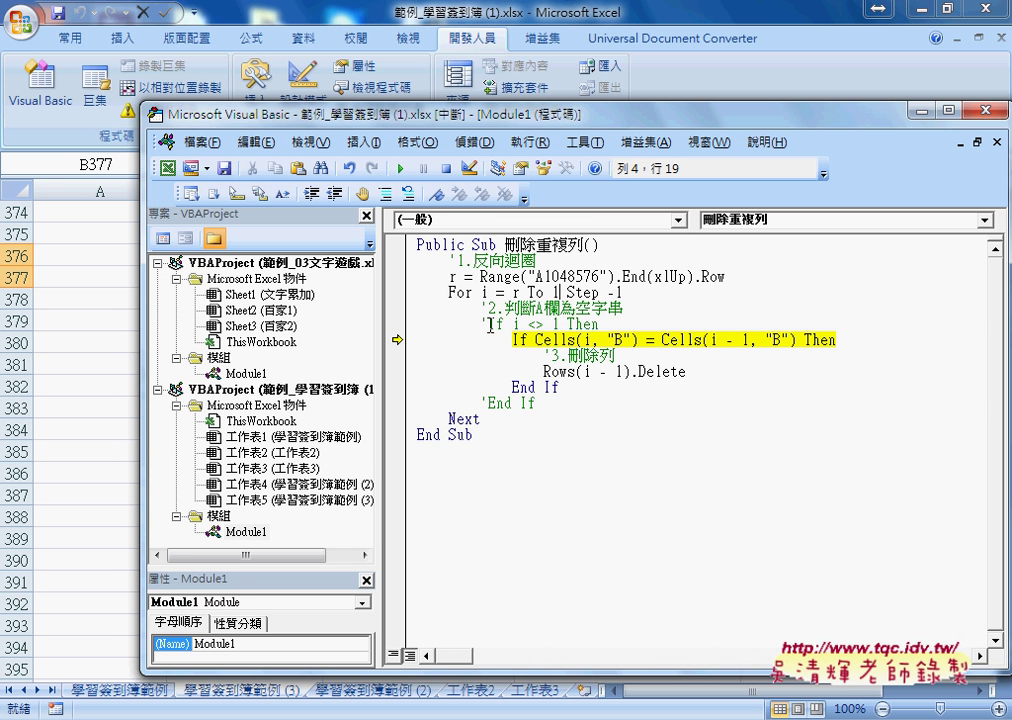
pyautogui.doubleClick(483, 323)
pyautogui.press('Delete')
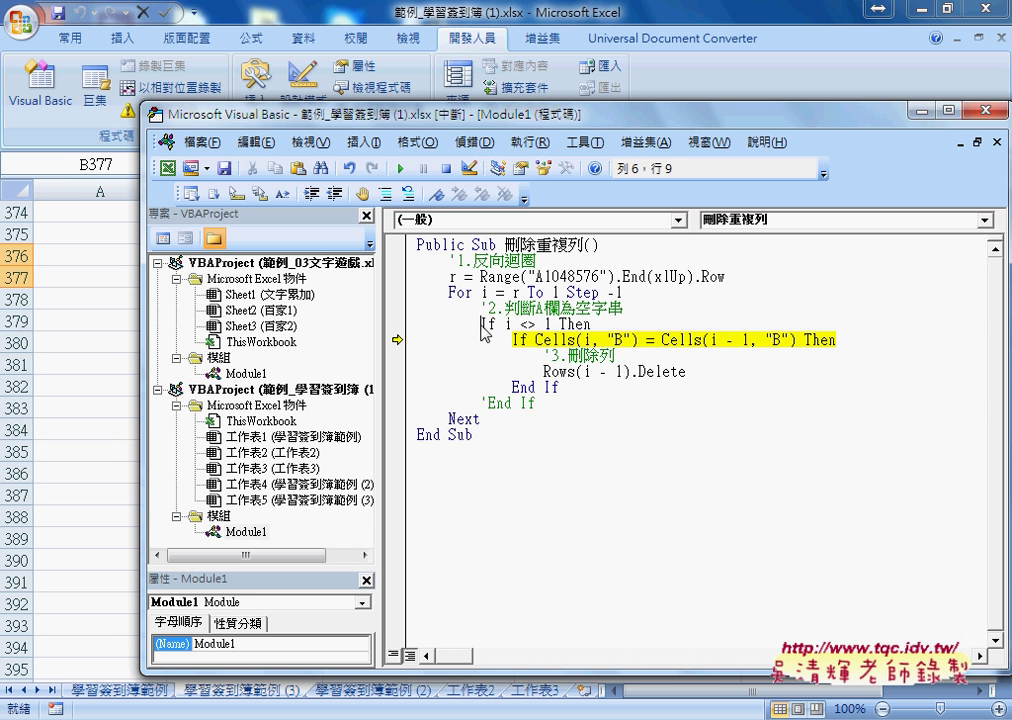
pyautogui.click(483, 403)
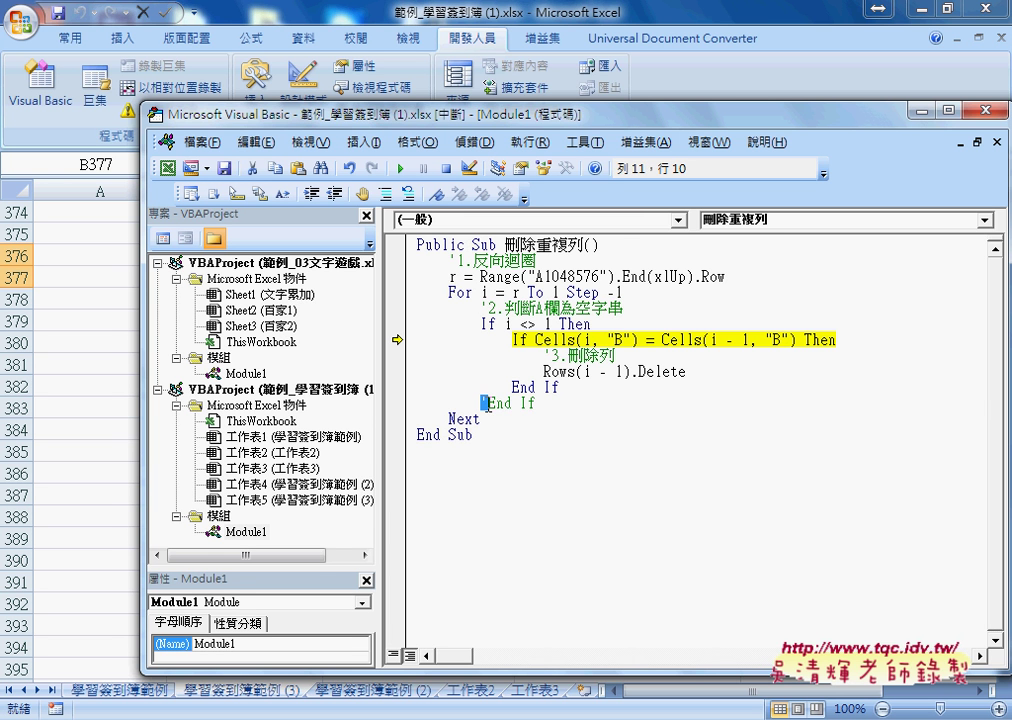
pyautogui.press('Delete')
# Step: Review the inner If Cells block and change the For loop's end value to 2
pyautogui.click(566, 324)
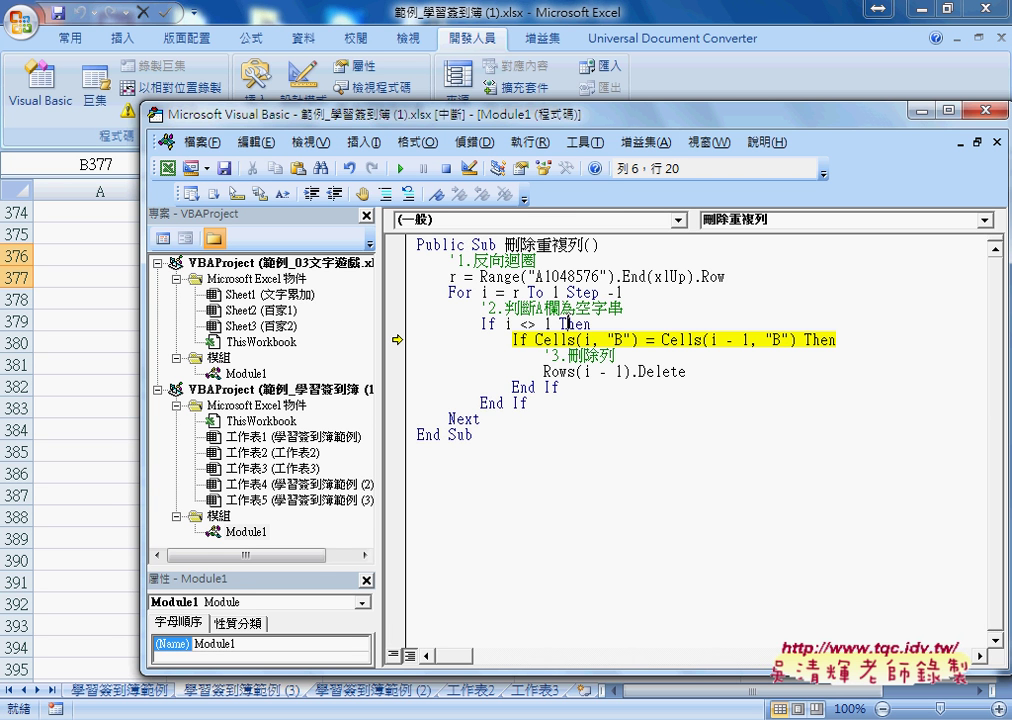
pyautogui.moveTo(512, 340); pyautogui.dragTo(576, 389)
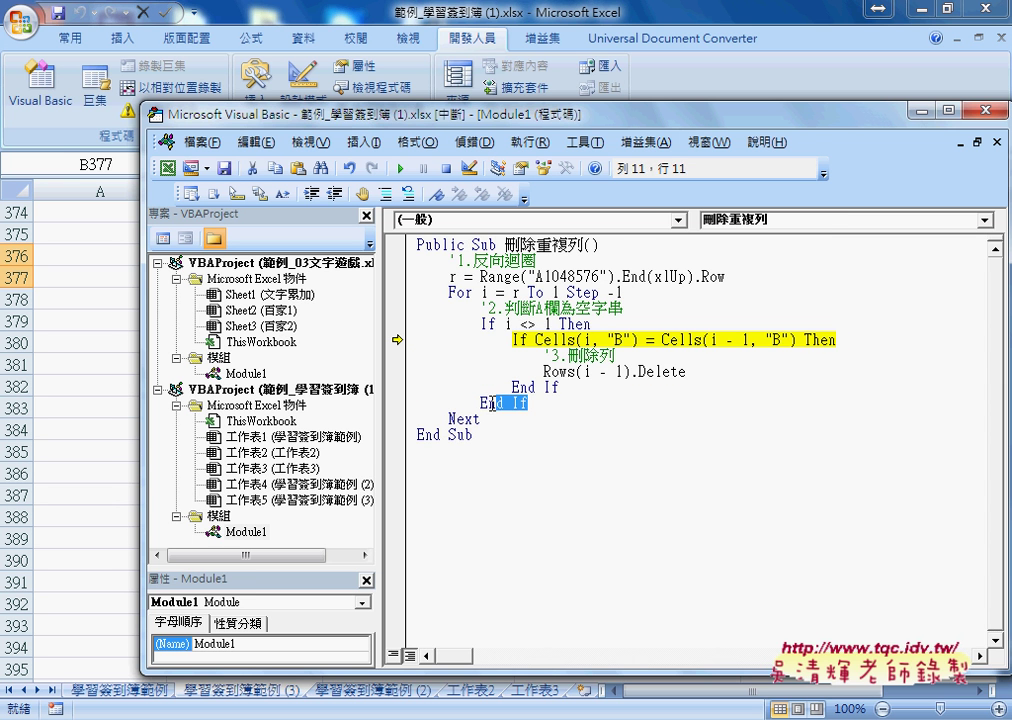
pyautogui.click(487, 324)
pyautogui.click(530, 403)
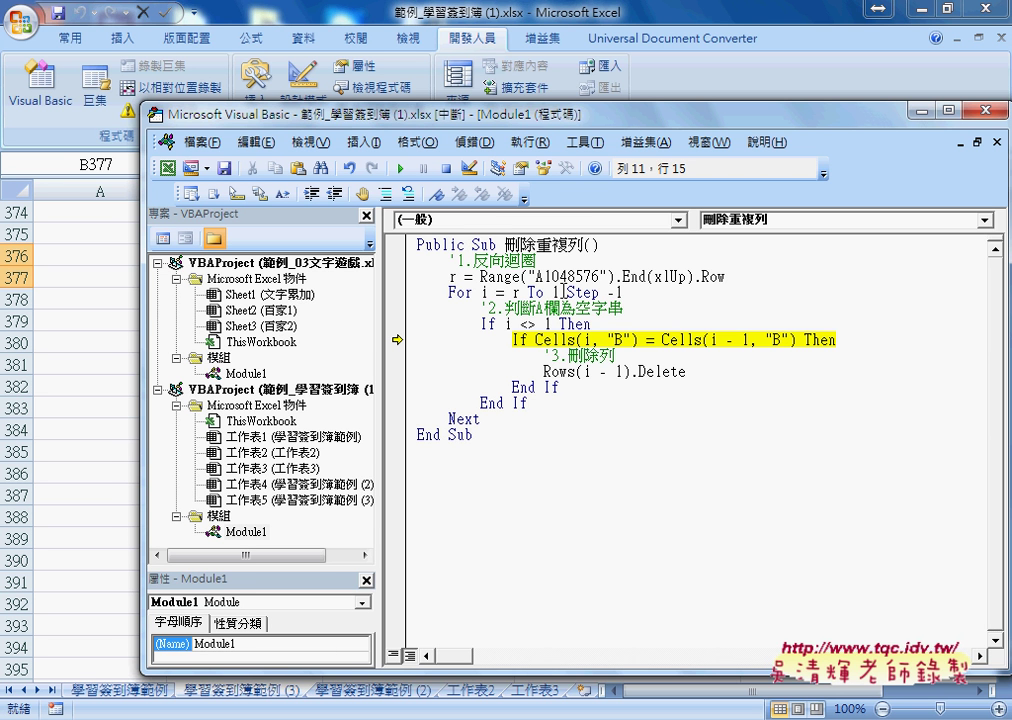
pyautogui.click(555, 292)
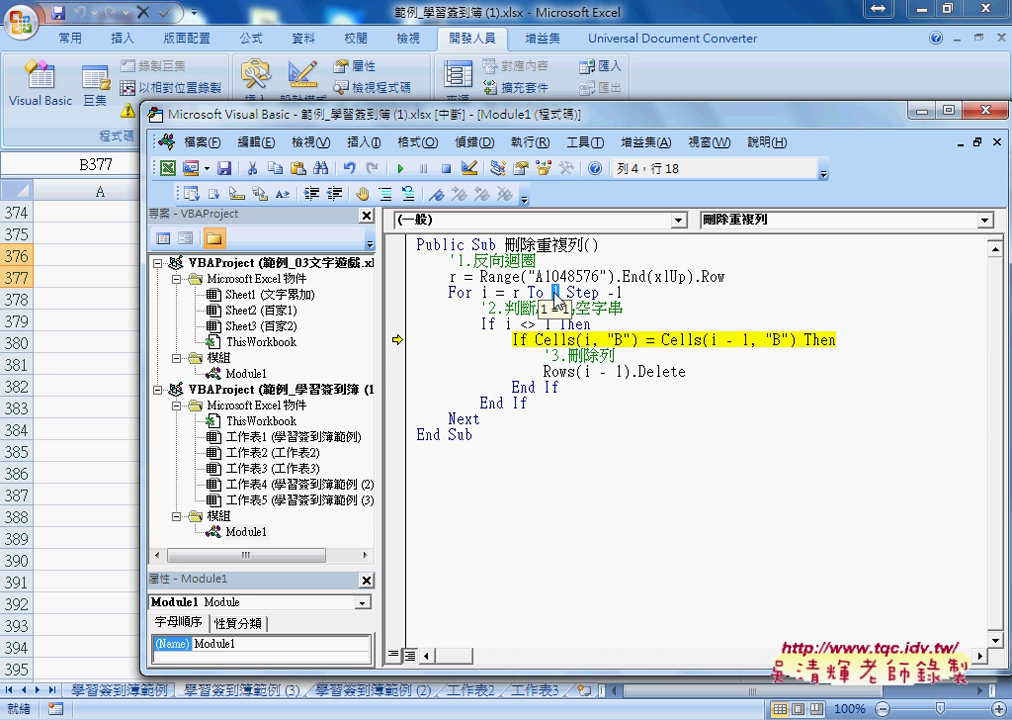
pyautogui.write('2')
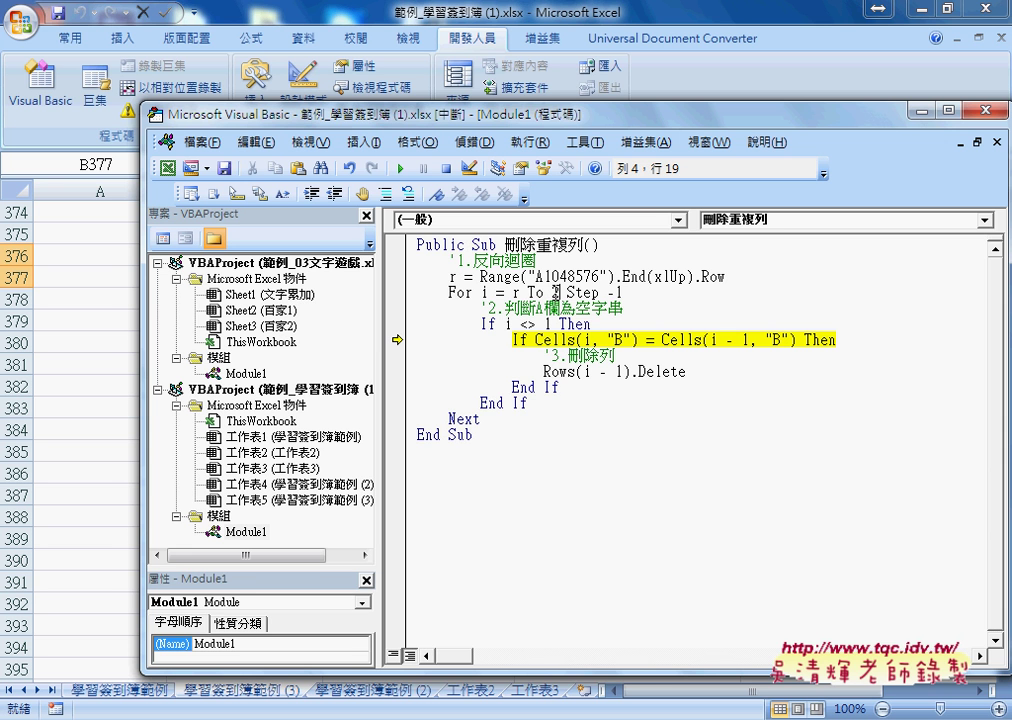
# Step: Delete the If i <> 1 Then guard and its End If, and outdent the inner block
pyautogui.moveTo(527, 402); pyautogui.dragTo(387, 398)
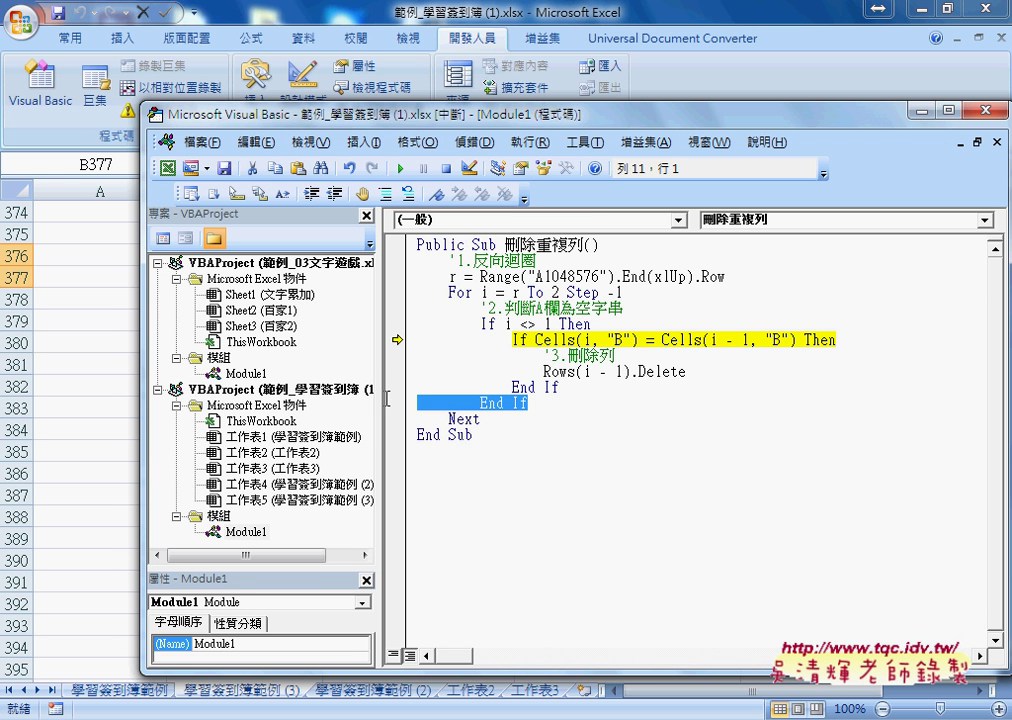
pyautogui.press('BackSpace')
pyautogui.press('BackSpace')
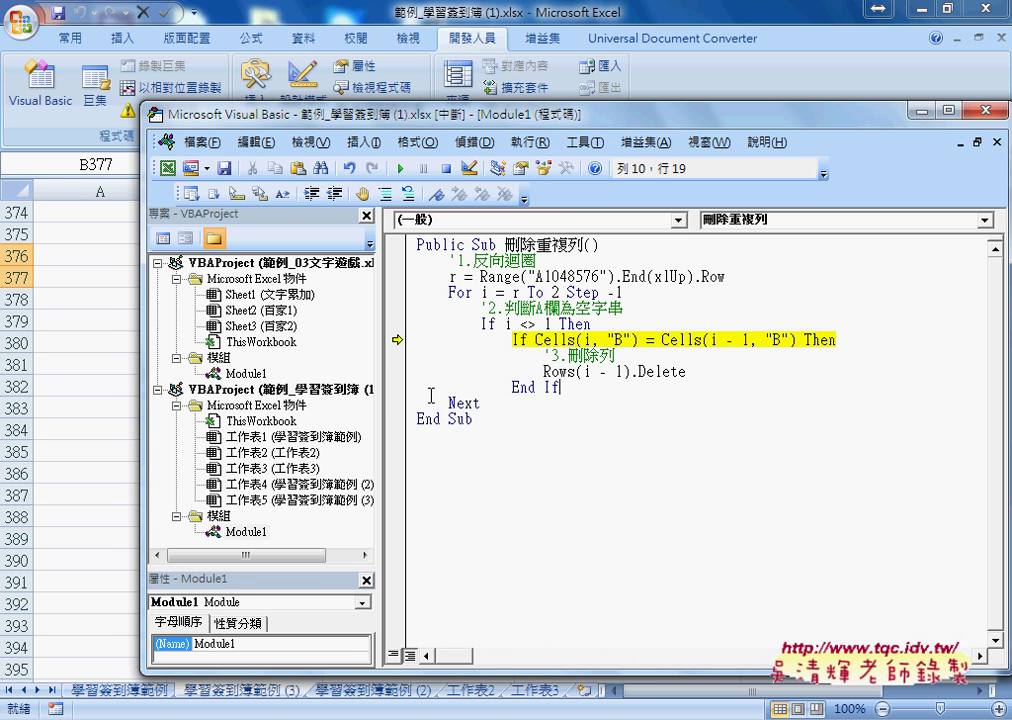
pyautogui.moveTo(589, 324); pyautogui.dragTo(375, 338)
pyautogui.press('Delete')
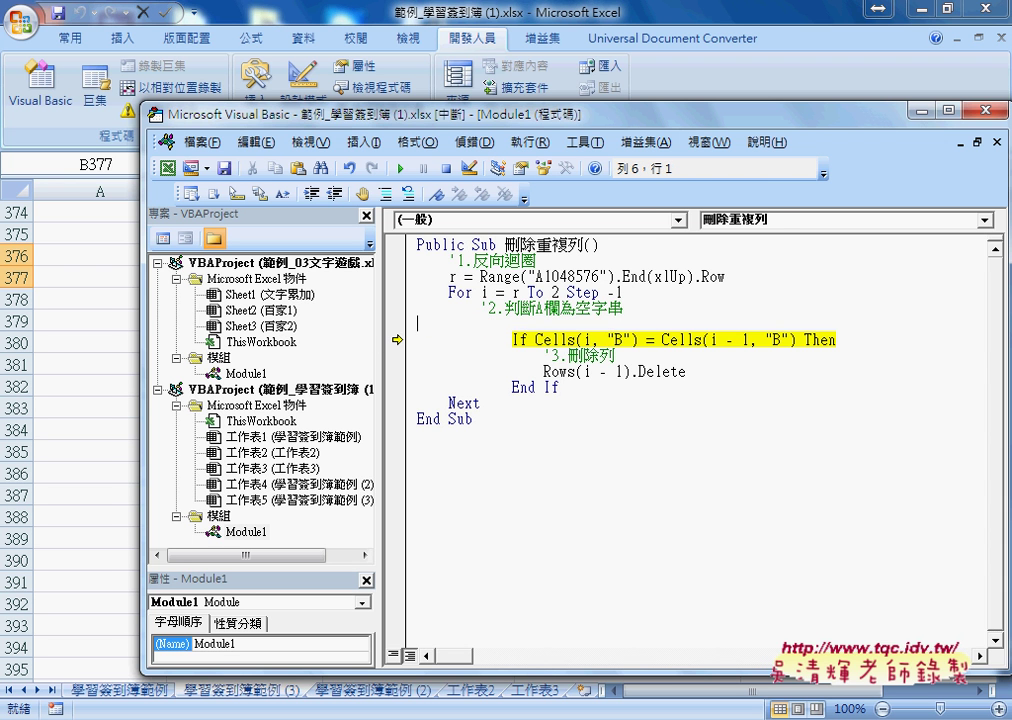
pyautogui.press('BackSpace')
pyautogui.moveTo(560, 372); pyautogui.dragTo(380, 321)
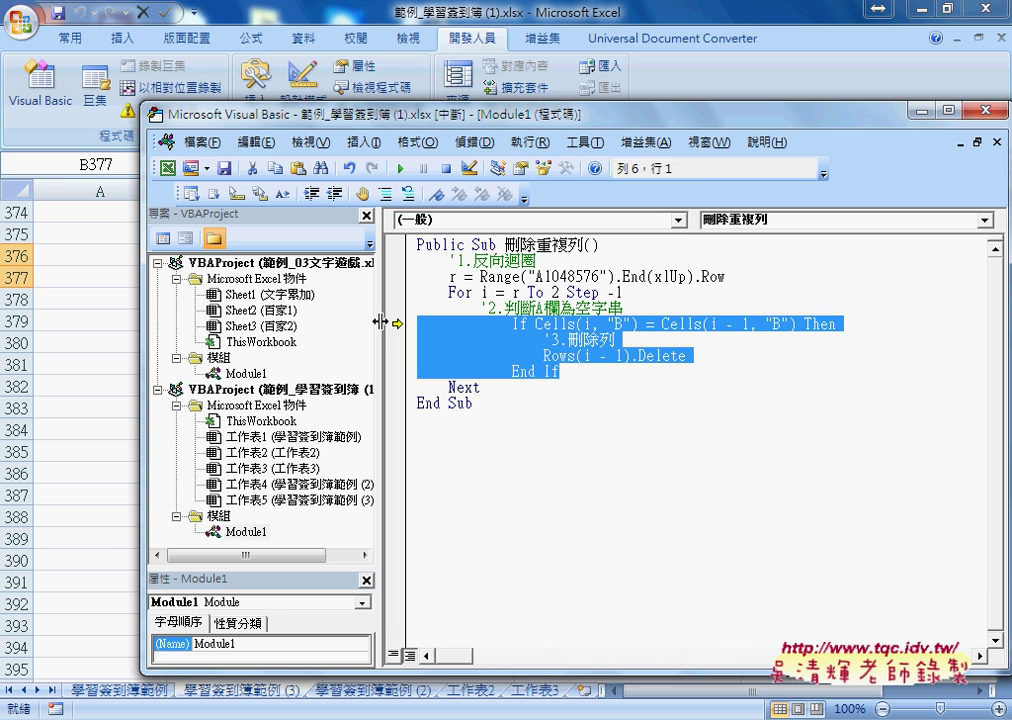
pyautogui.hotkey('shift', 'Tab')
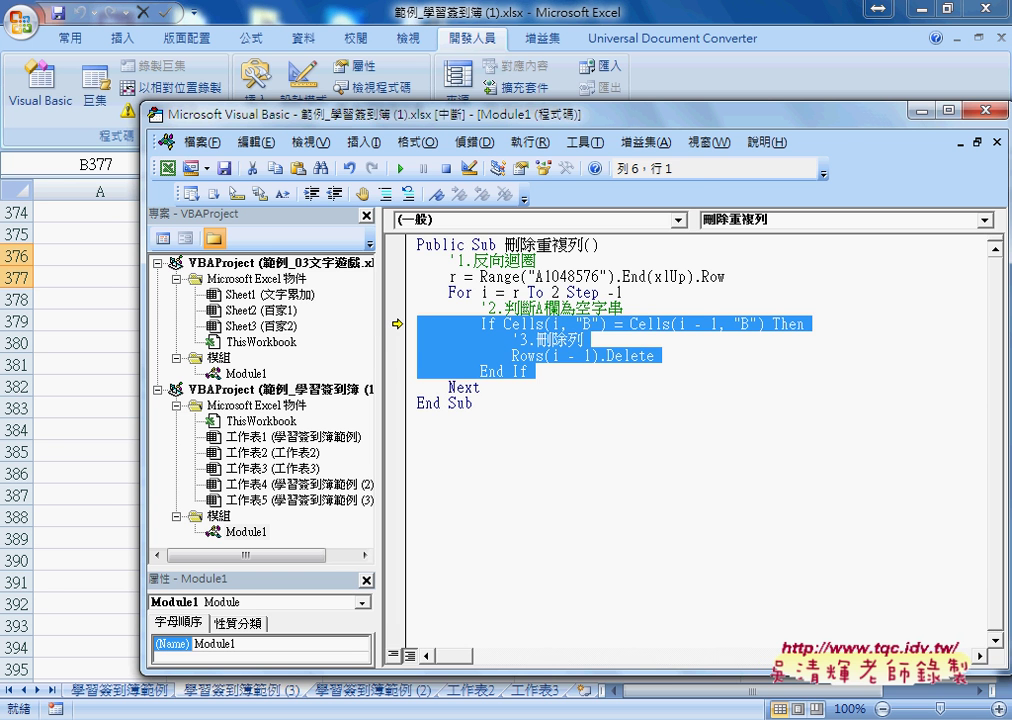
# Step: Run the macro, debug error 1004, restart from the r = Range line, and select all the code
pyautogui.click(400, 168)
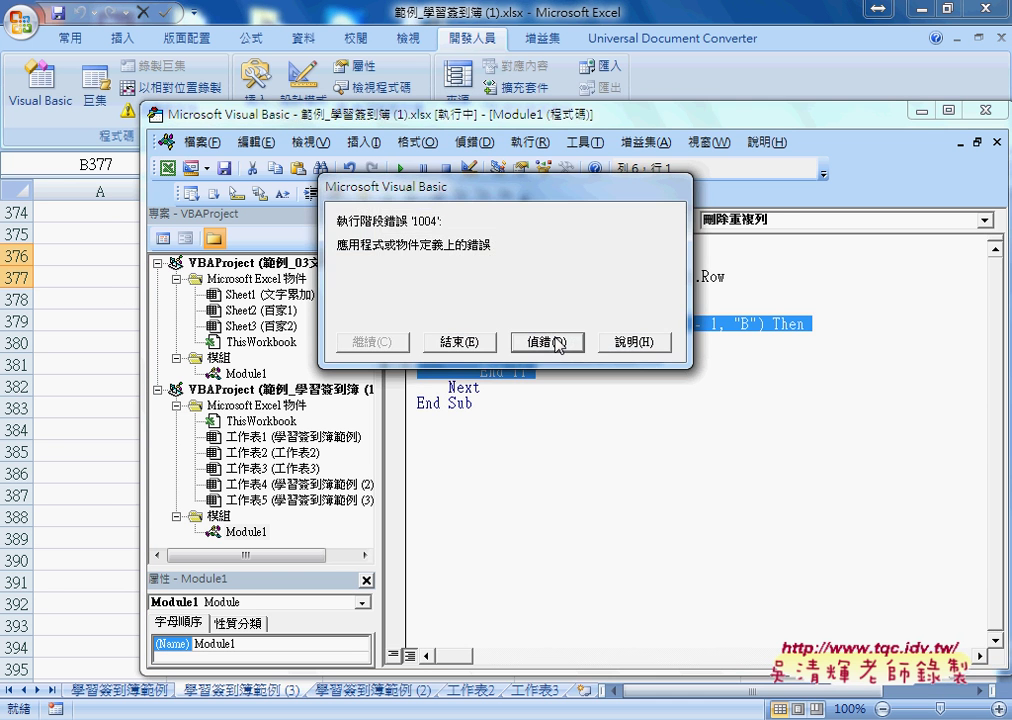
pyautogui.click(555, 342)
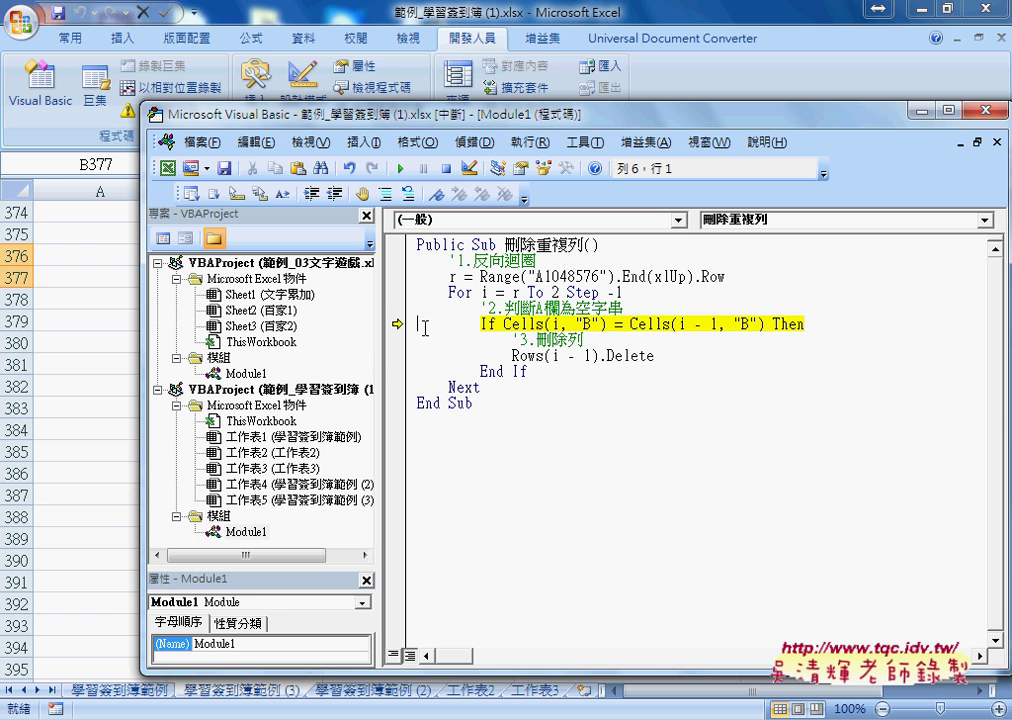
pyautogui.moveTo(397, 324); pyautogui.dragTo(400, 280)
pyautogui.moveTo(400, 280); pyautogui.dragTo(400, 278)
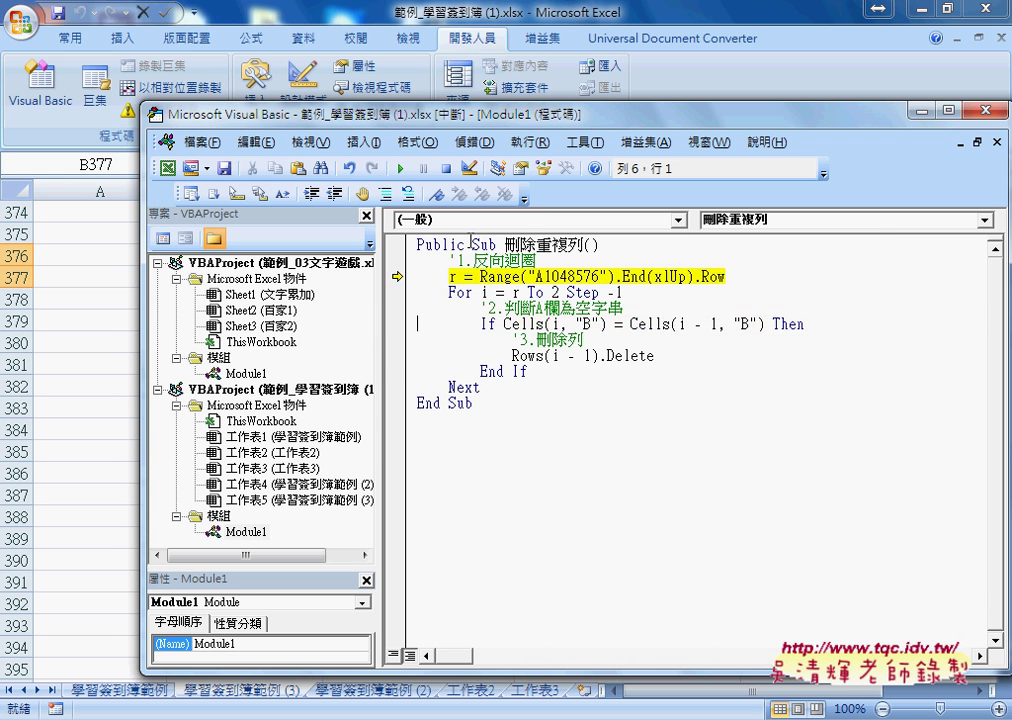
pyautogui.click(401, 169)
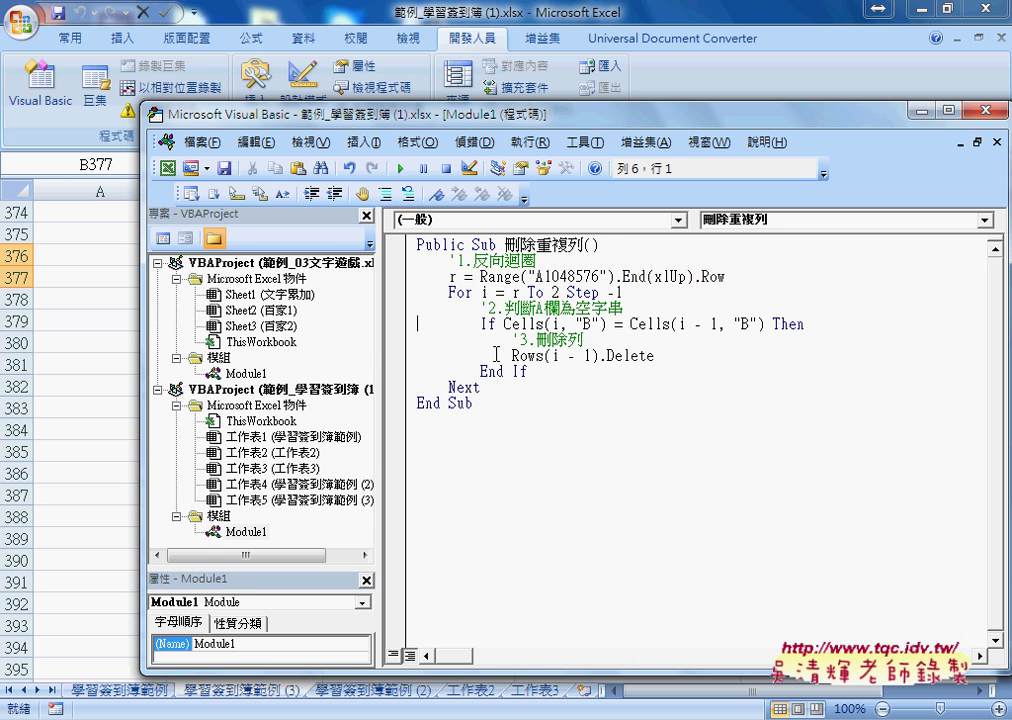
pyautogui.click(553, 290)
pyautogui.moveTo(472, 403); pyautogui.dragTo(393, 231)
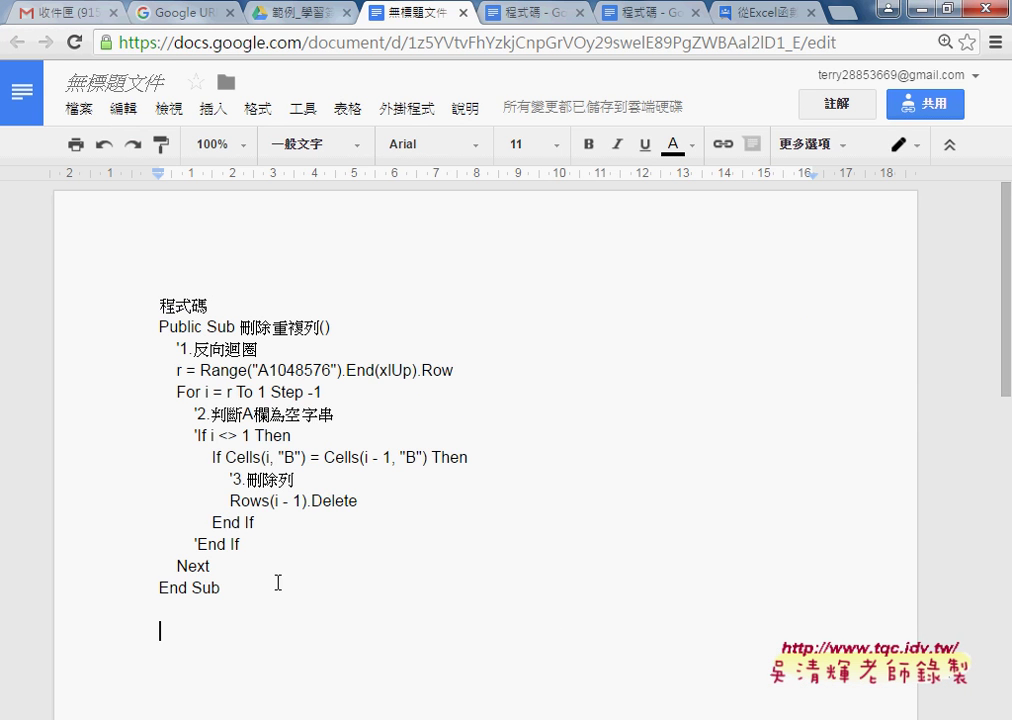
# Step: Paste the revised macro over the old code, format it with Code Pretty, and title the document 程式碼
pyautogui.moveTo(278, 582)
pyautogui.mouseDown()
pyautogui.moveTo(130, 401)
pyautogui.moveTo(131, 327)
pyautogui.mouseUp()
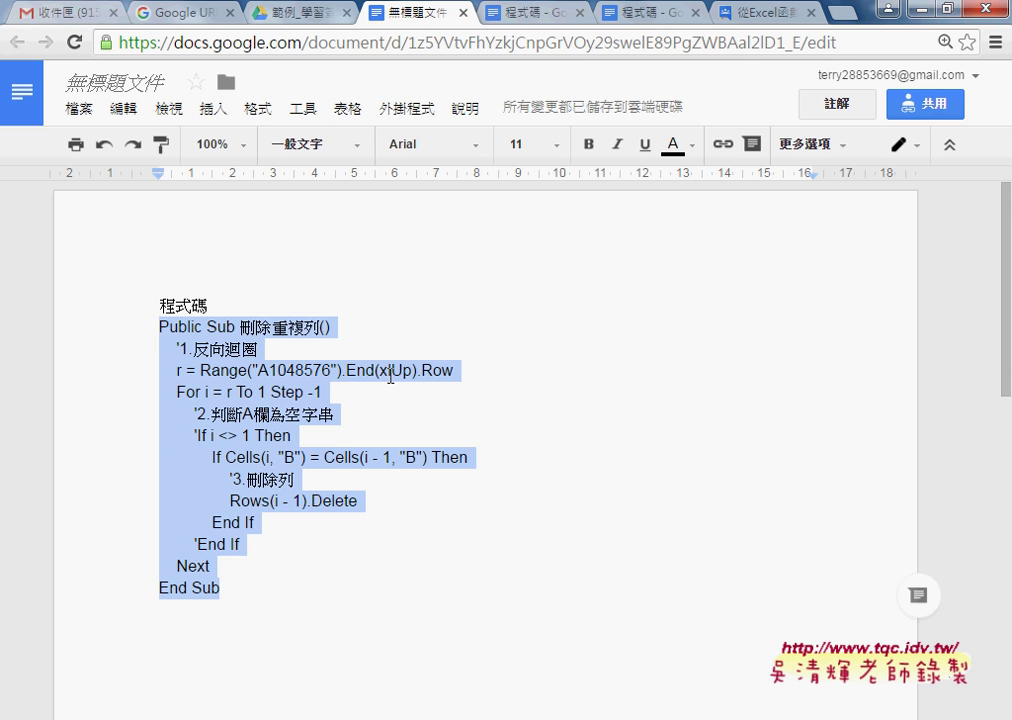
pyautogui.write('Public Sub 刪除重複列()     \'1.反向迴圈     r = Range("A1048576").End(xlUp).Row     For i = r To 2 Step -1         \'2.判斷A欄為空字串         If Cells(i, "B") = Cells(i - 1, "B") Then             \'3.刪除列             Rows(i - 1).Delete         End If     Next End Sub')
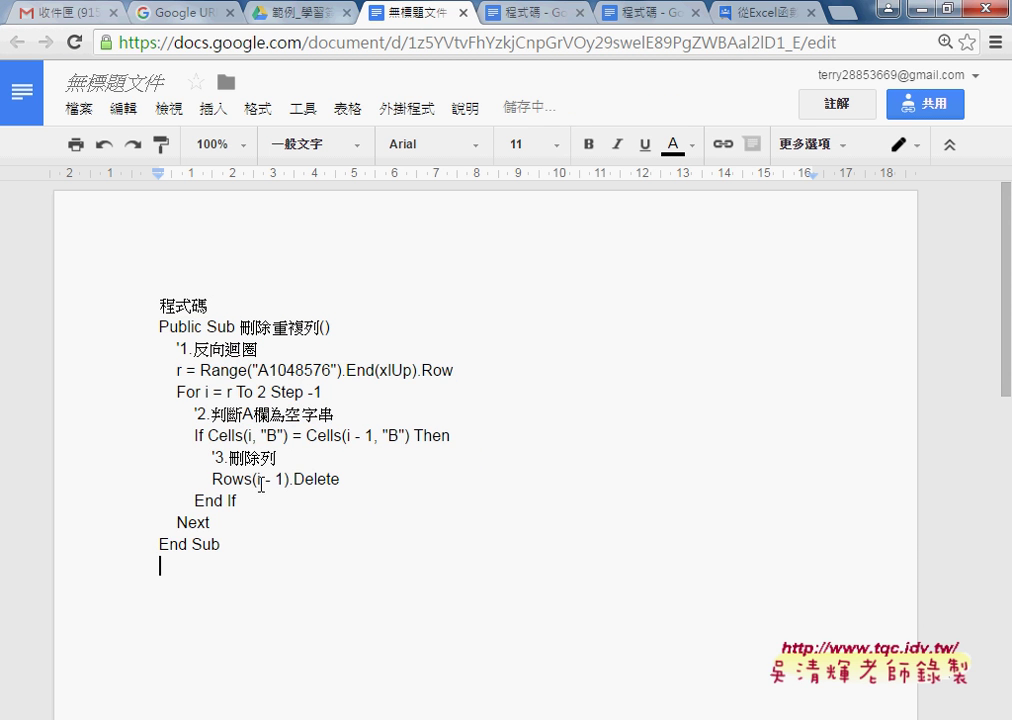
pyautogui.moveTo(220, 544); pyautogui.dragTo(160, 349)
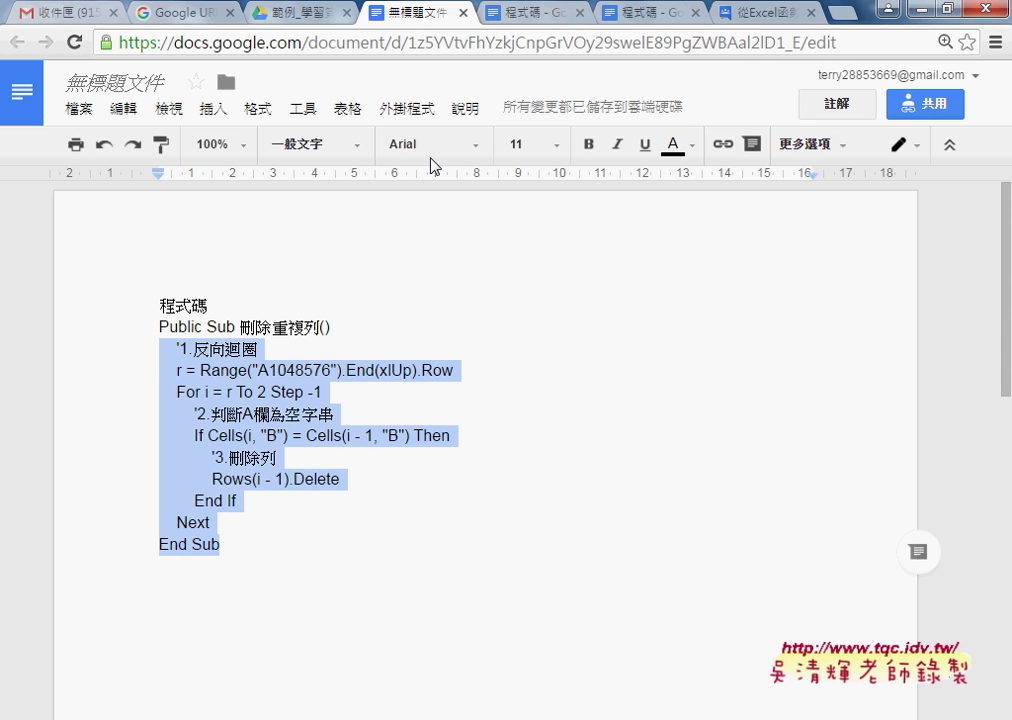
pyautogui.click(407, 108)
pyautogui.click(633, 154)
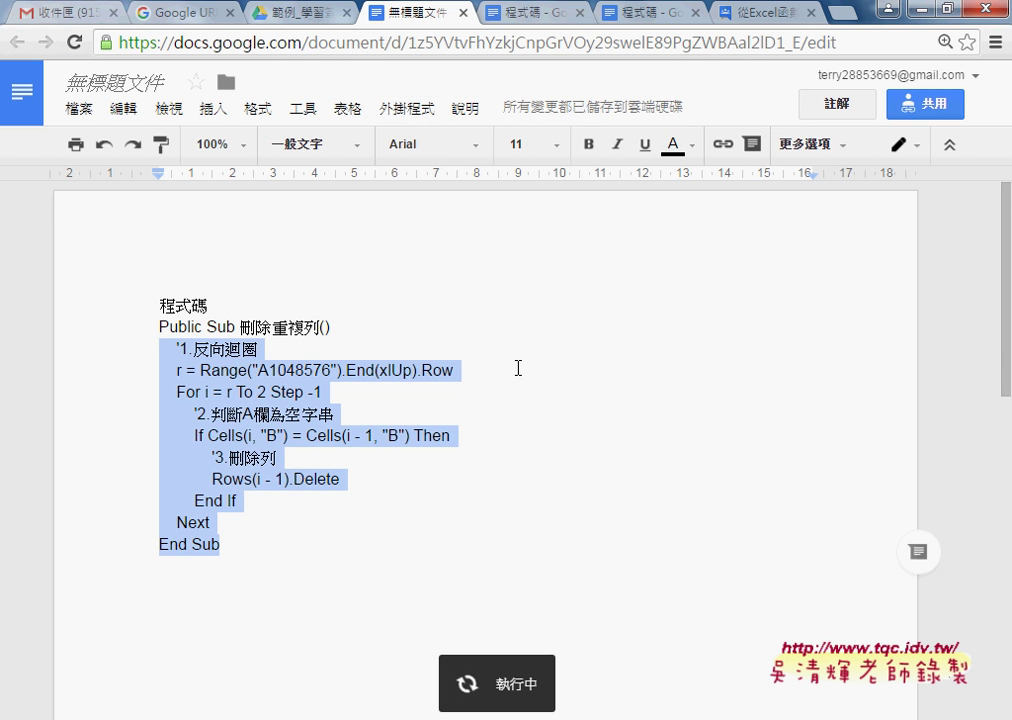
pyautogui.moveTo(219, 303); pyautogui.dragTo(152, 300)
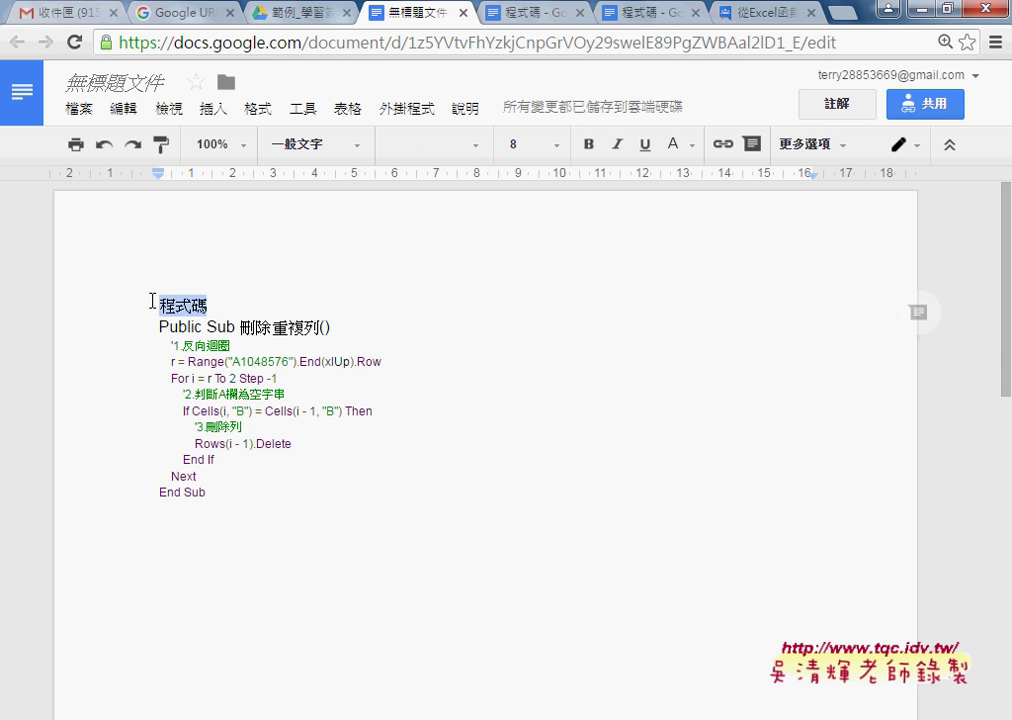
pyautogui.click(100, 82)
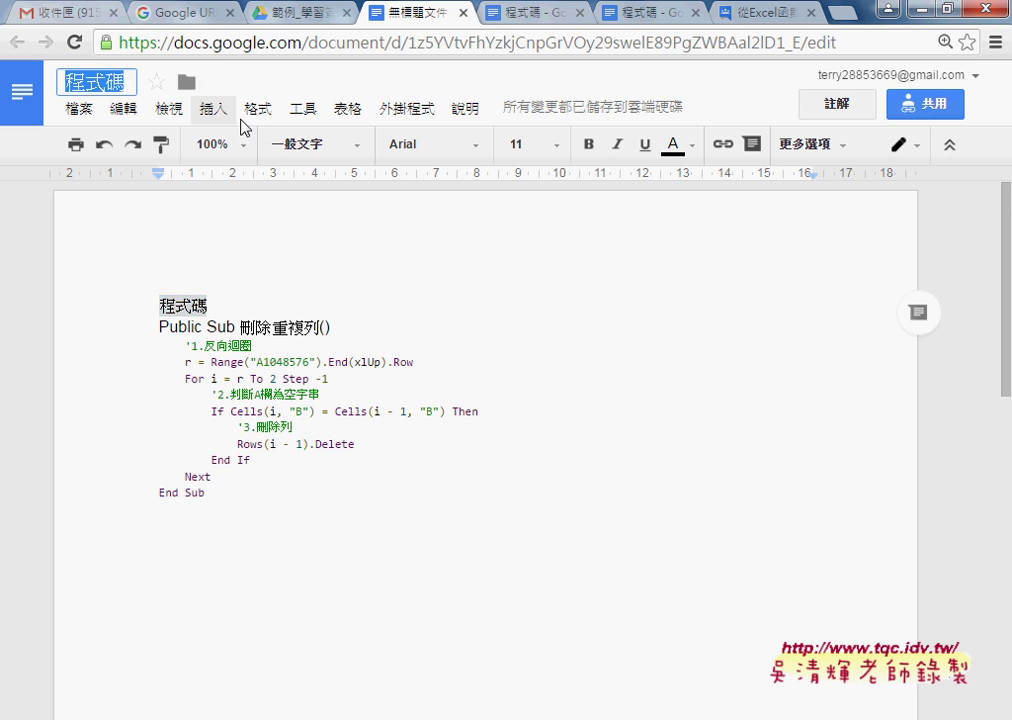
# Step: Confirm the 程式碼 title and close the document to return to the Drive folder
pyautogui.click(411, 316)
pyautogui.click(461, 13)
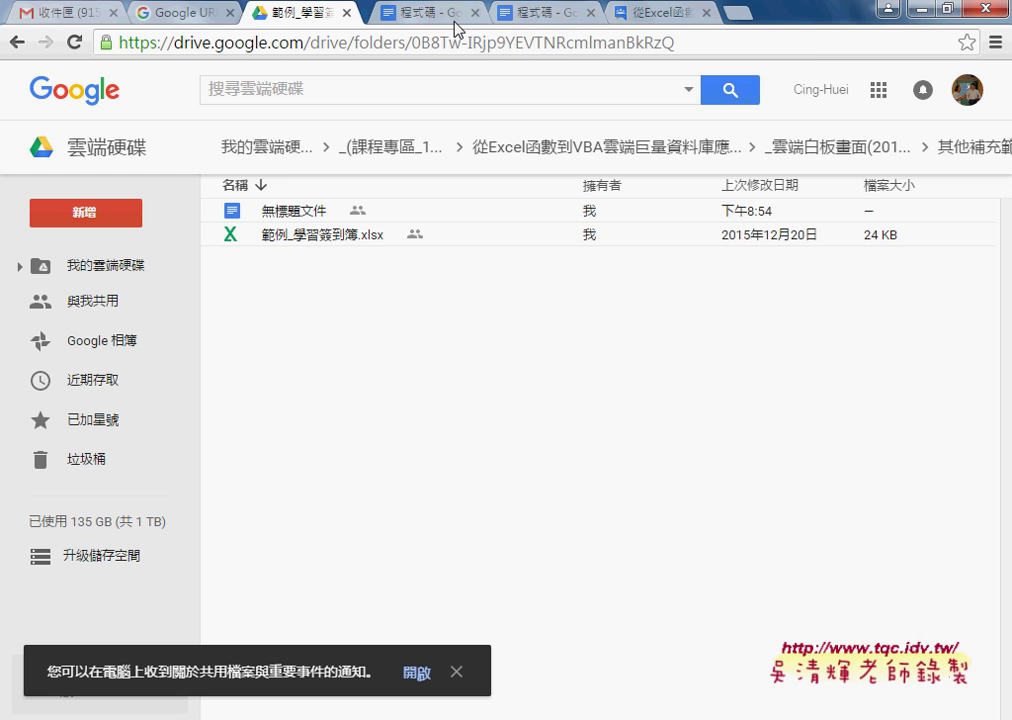